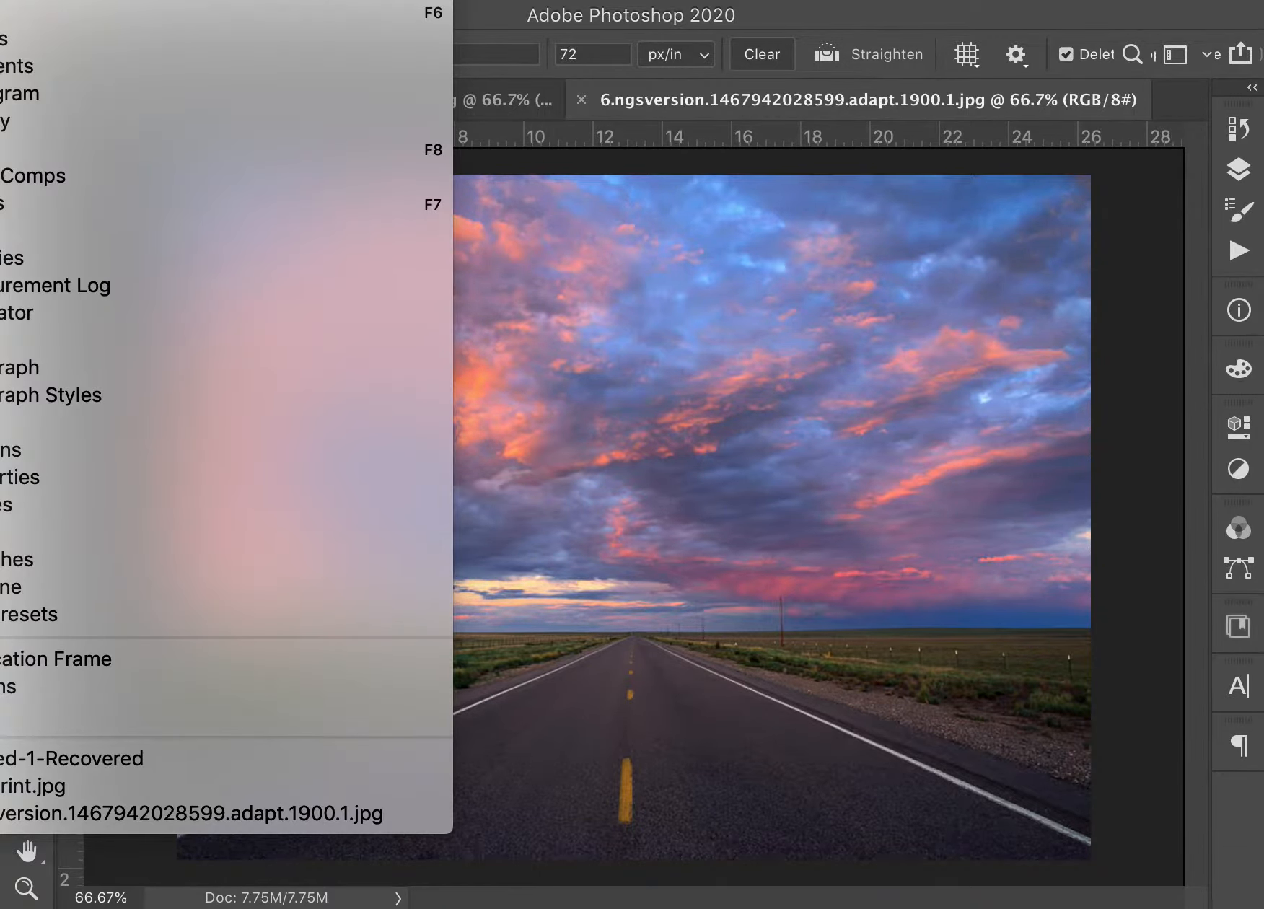
# Show the Layers panel for the sunset road photo
pyautogui.click(38, 211)
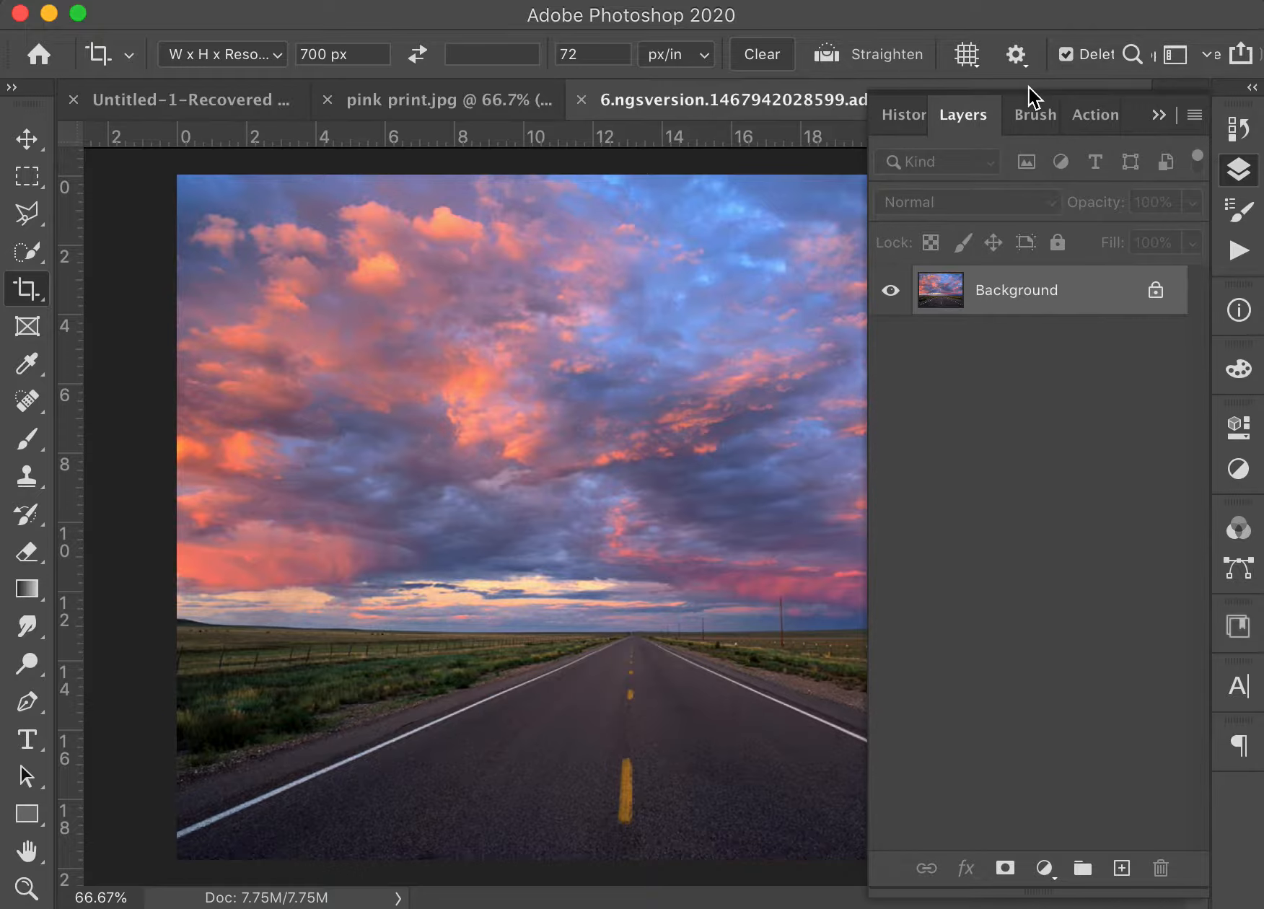
# Switch to the web browser, search for "transparency projector", and open the 3M 1715 overhead projector picture from the image results
pyautogui.press('super+Tab')
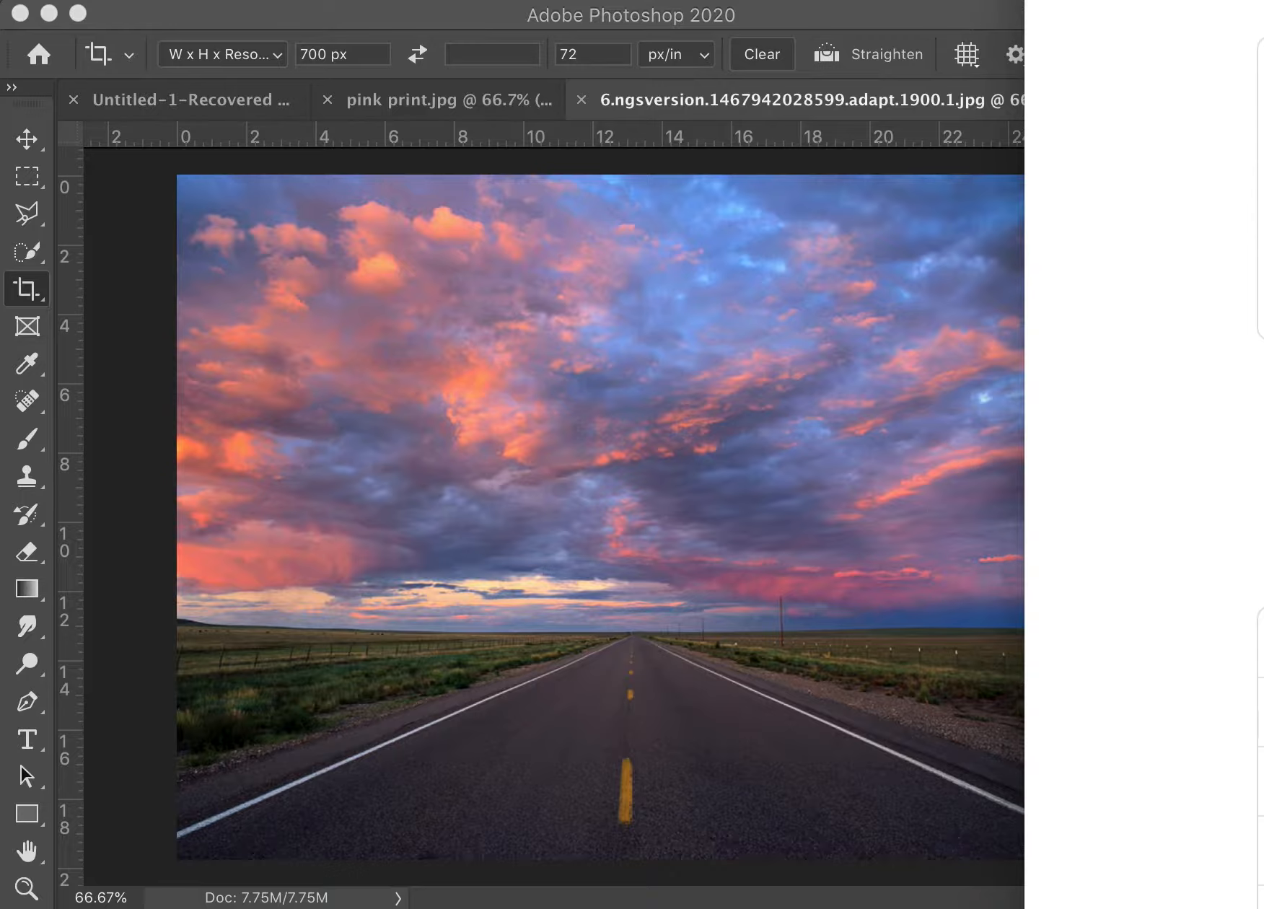
pyautogui.write('ra')
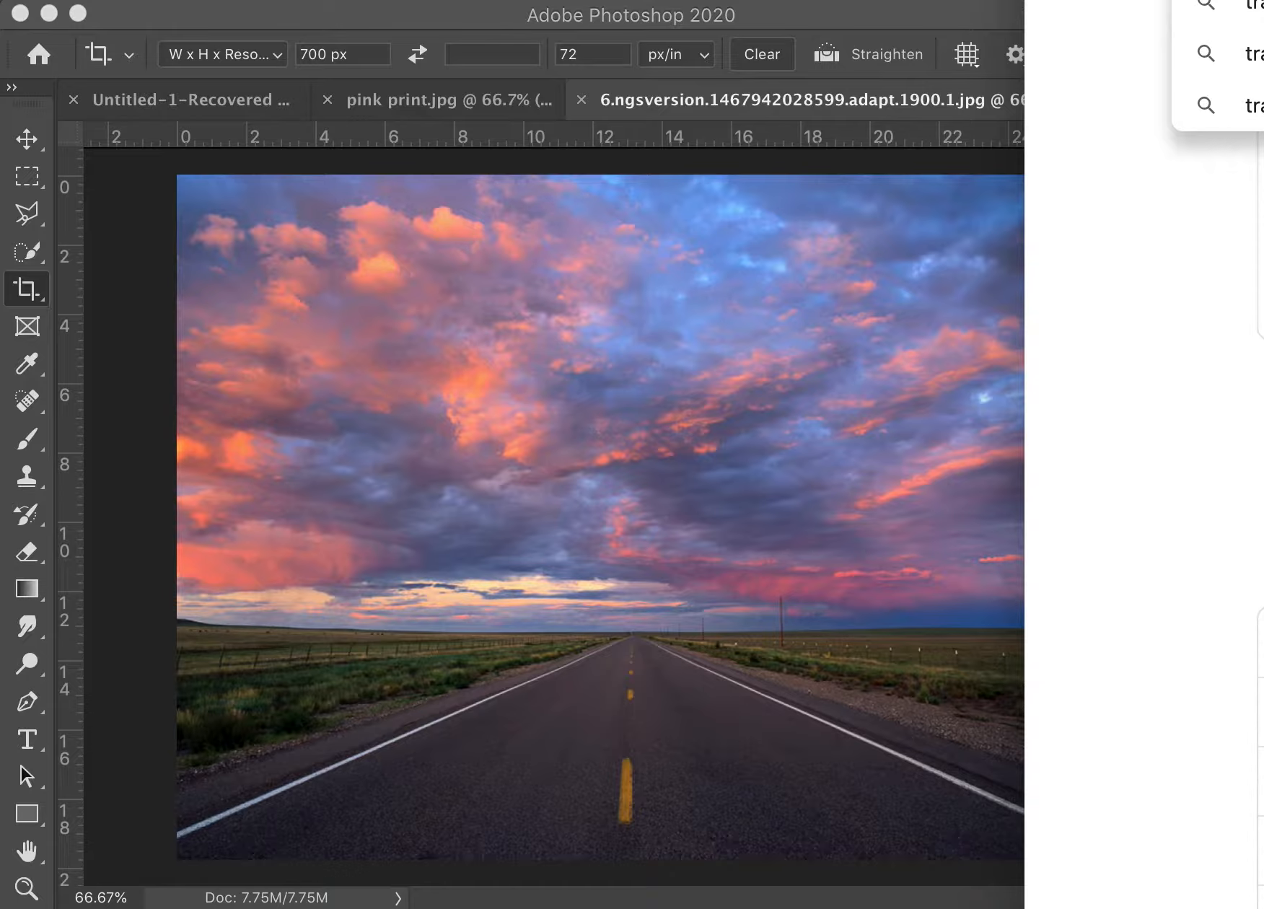
pyautogui.press('Return')
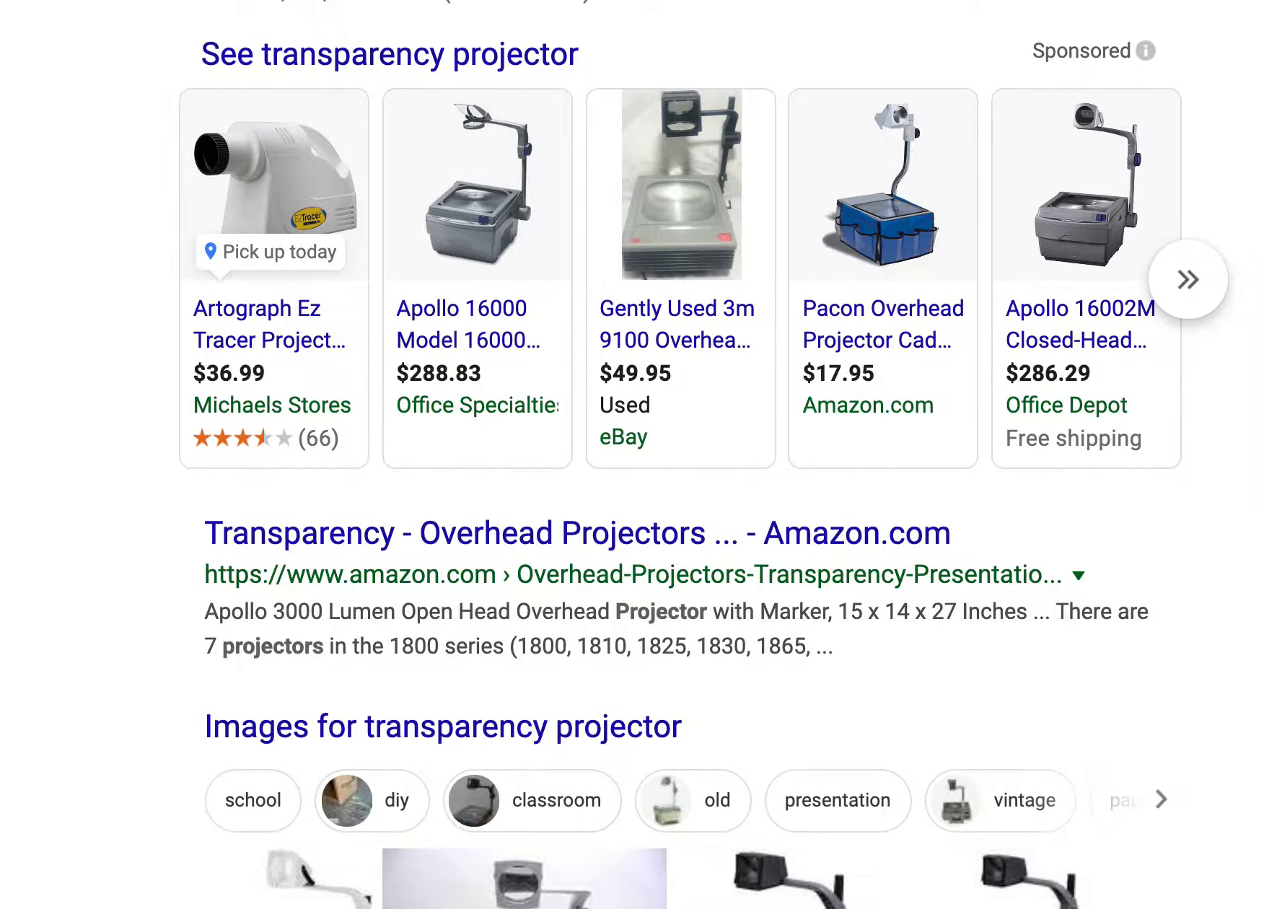
pyautogui.moveTo(461, 242)
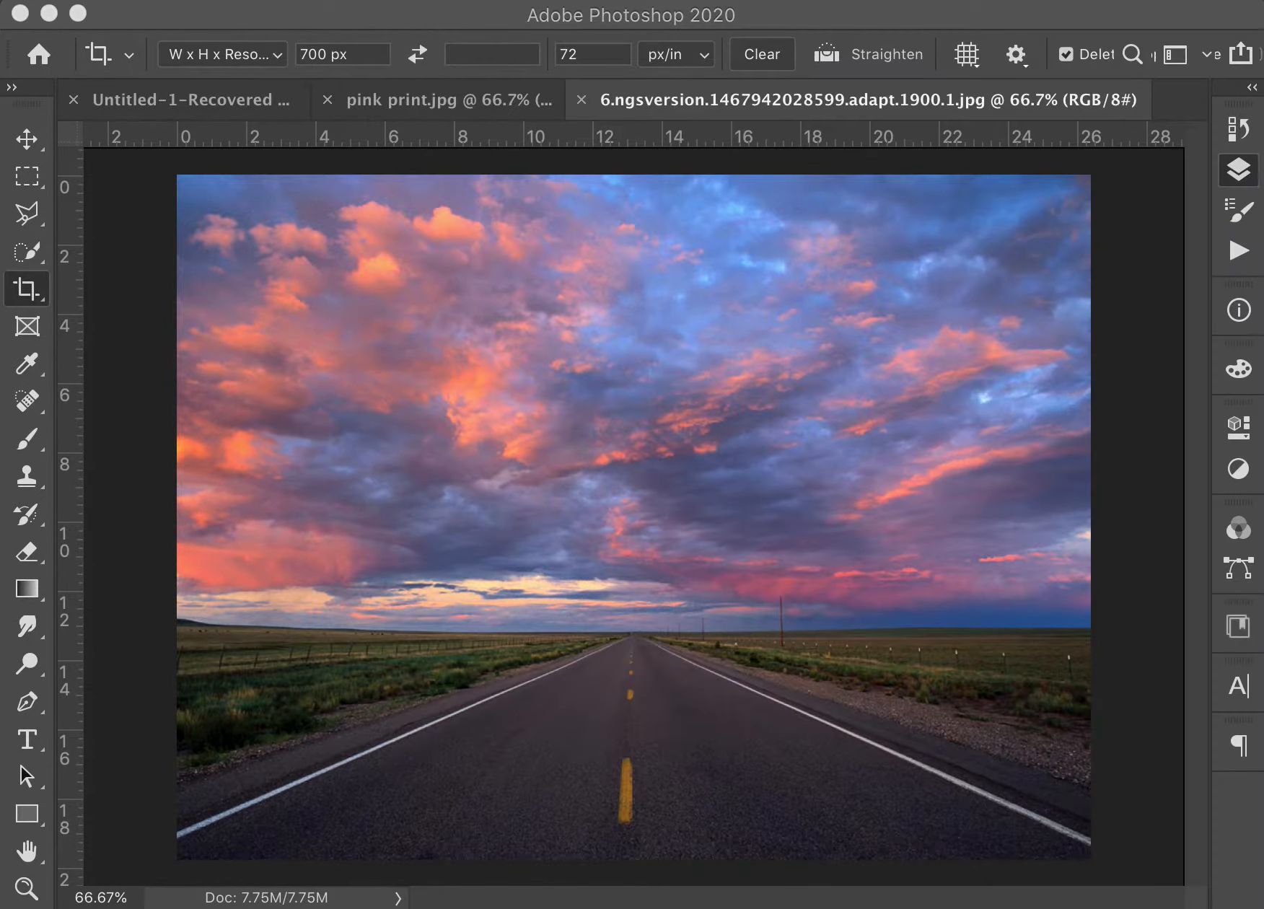
pyautogui.click(1239, 172)
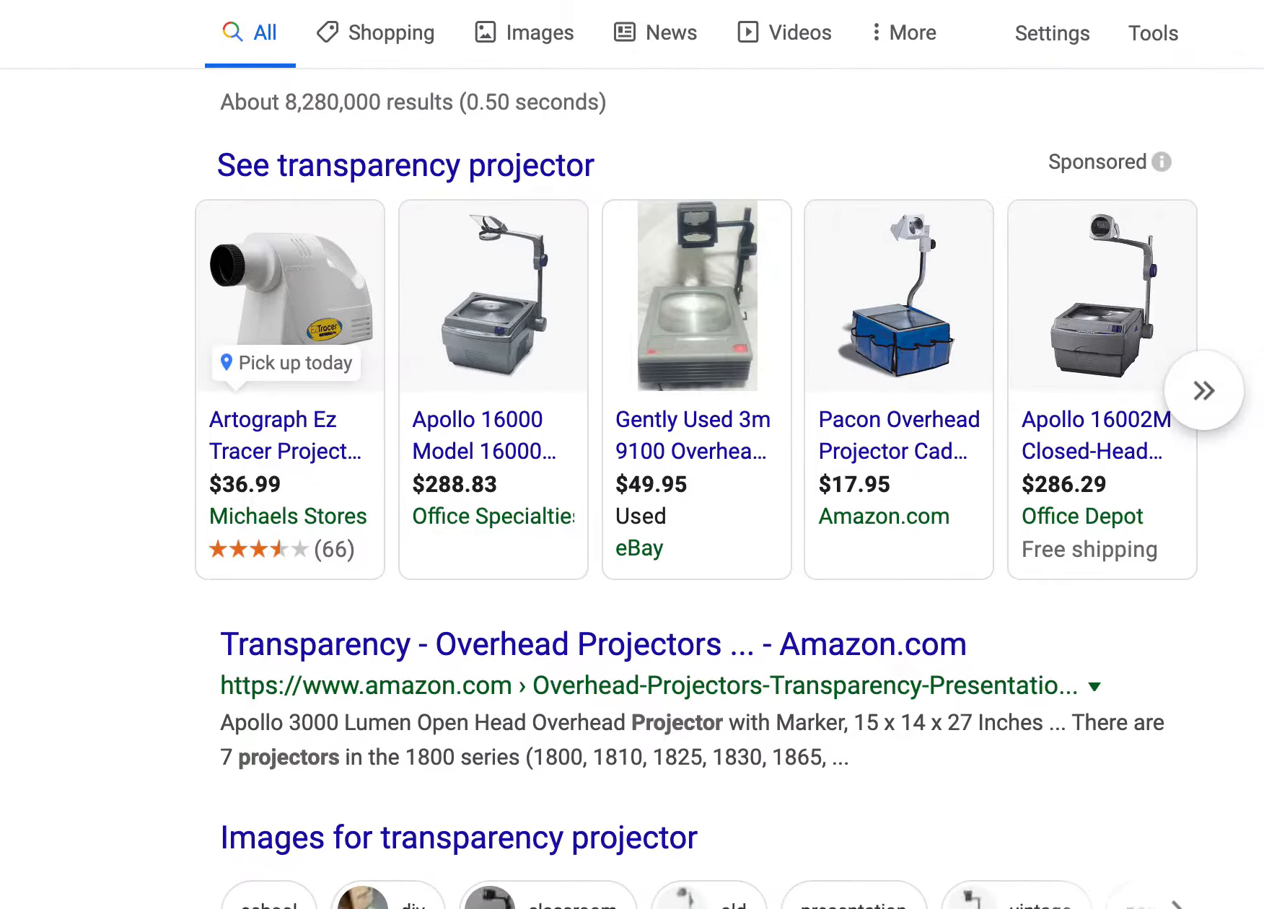
pyautogui.moveTo(889, 341)
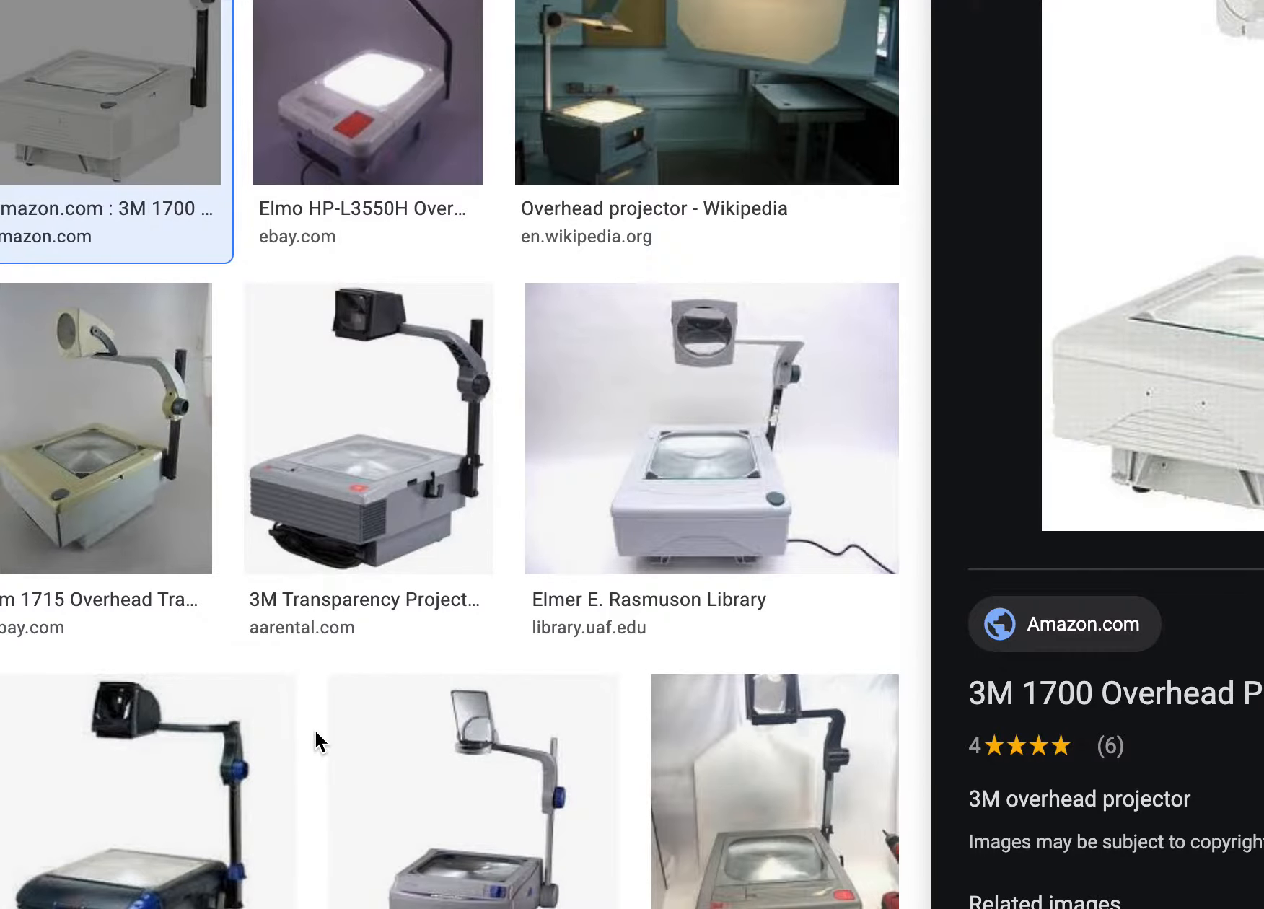
pyautogui.click(124, 386)
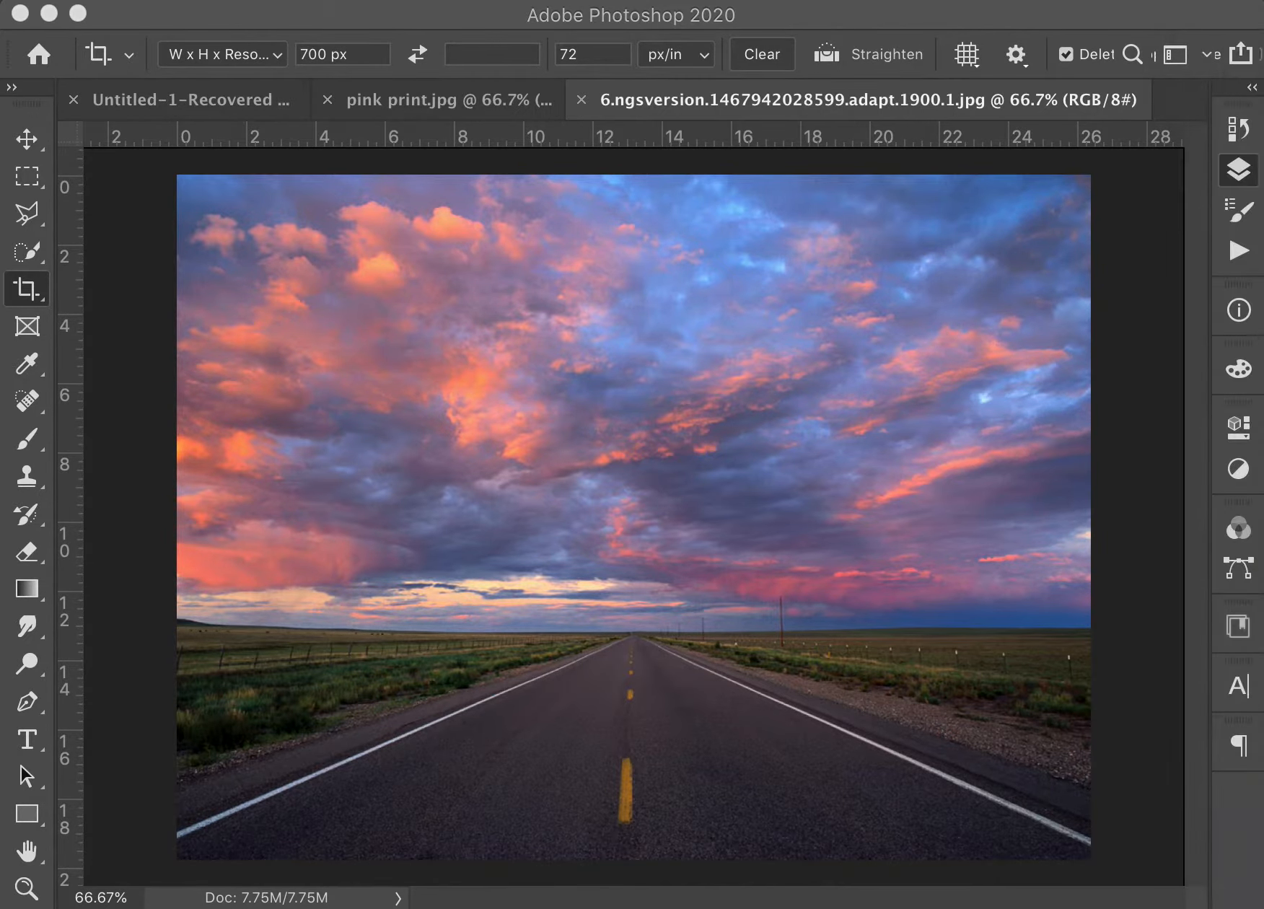
# Switch back to Photoshop and add four new empty layers above the Background layer
pyautogui.click(846, 21)
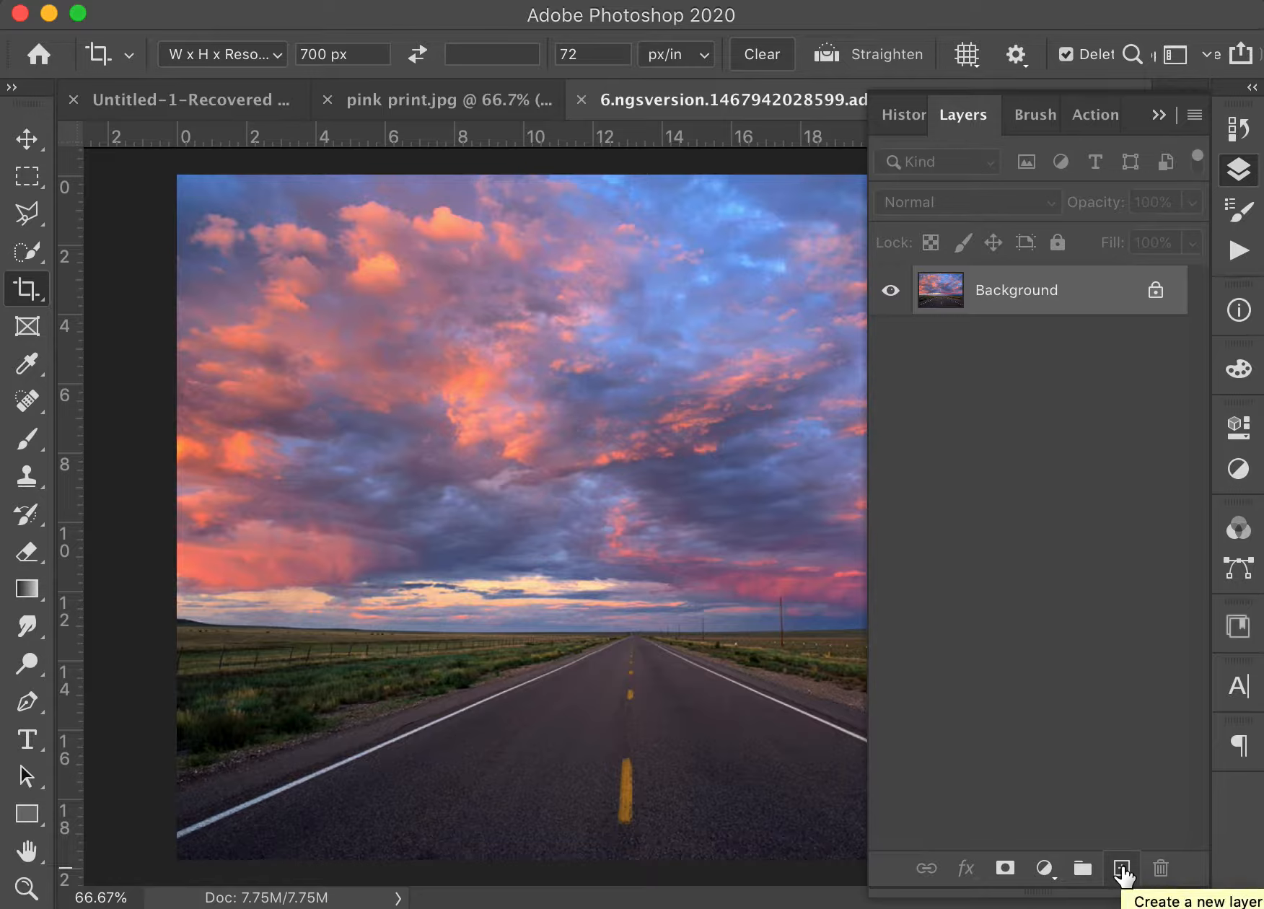
pyautogui.click(1122, 869)
pyautogui.click(1122, 870)
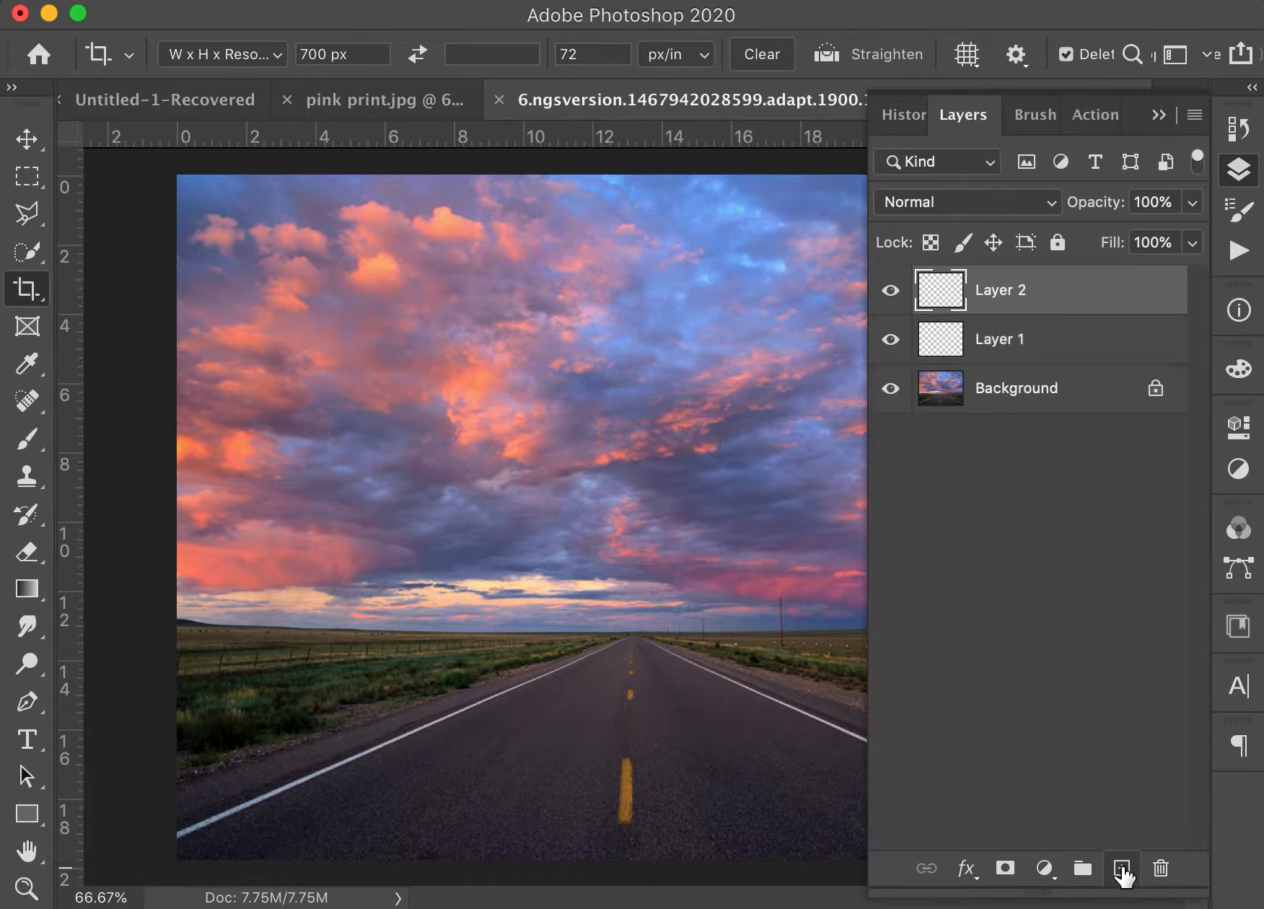
pyautogui.click(1122, 870)
pyautogui.click(1122, 870)
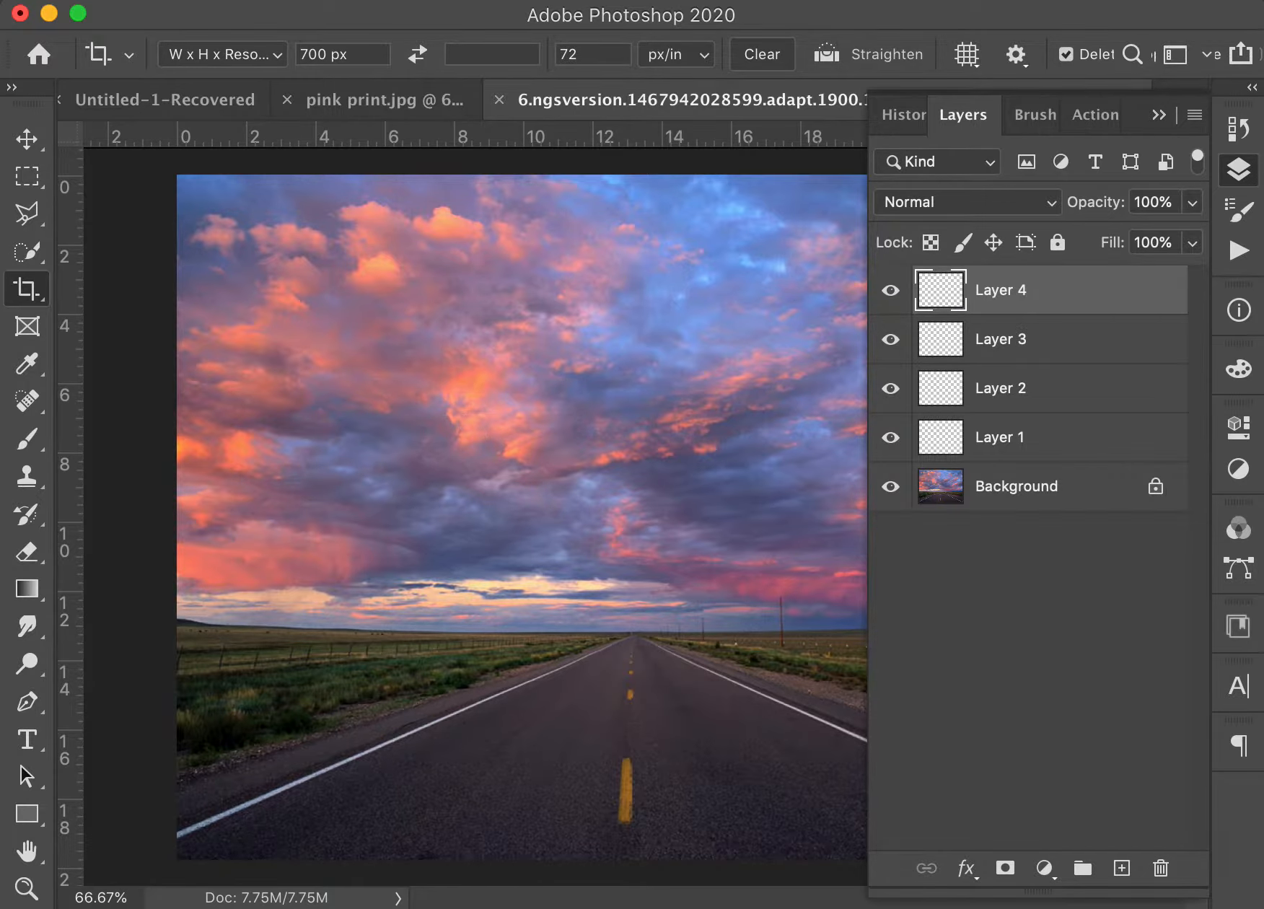
# Bring the overhead projector picture over from the browser and paste it into Layer 4 of the road photo
pyautogui.press('super+Tab')
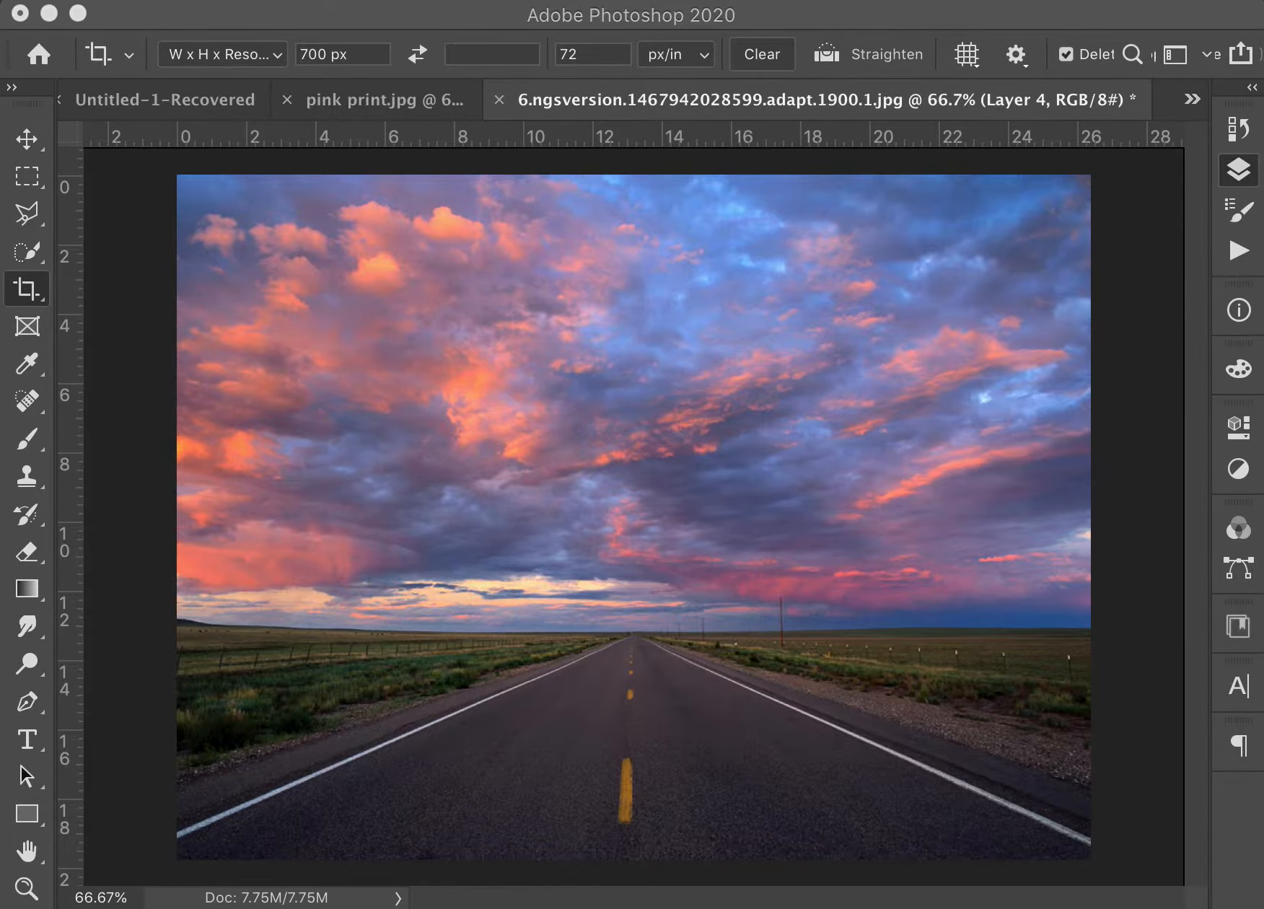
pyautogui.click(653, 467)
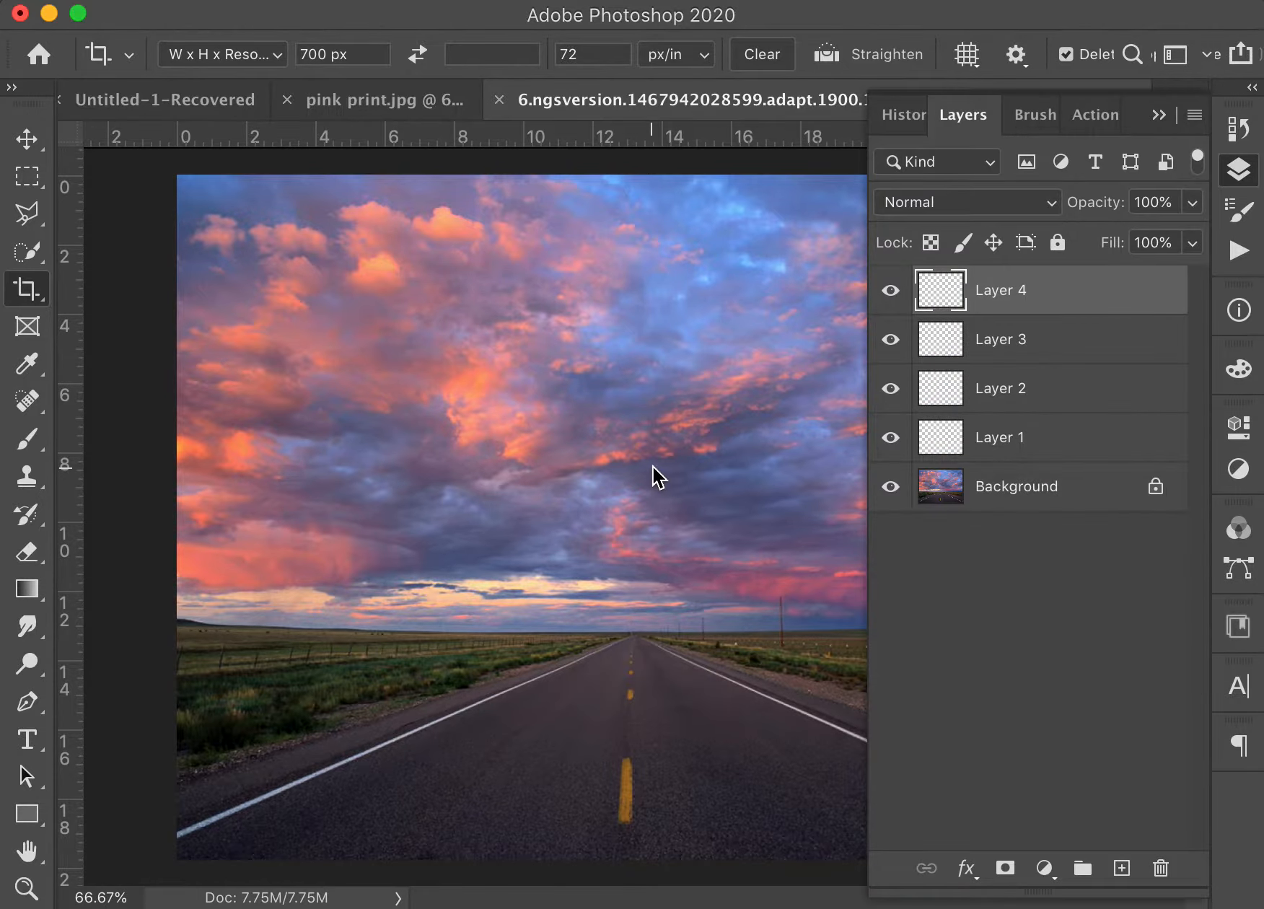
pyautogui.click(1159, 115)
pyautogui.press('super+v')
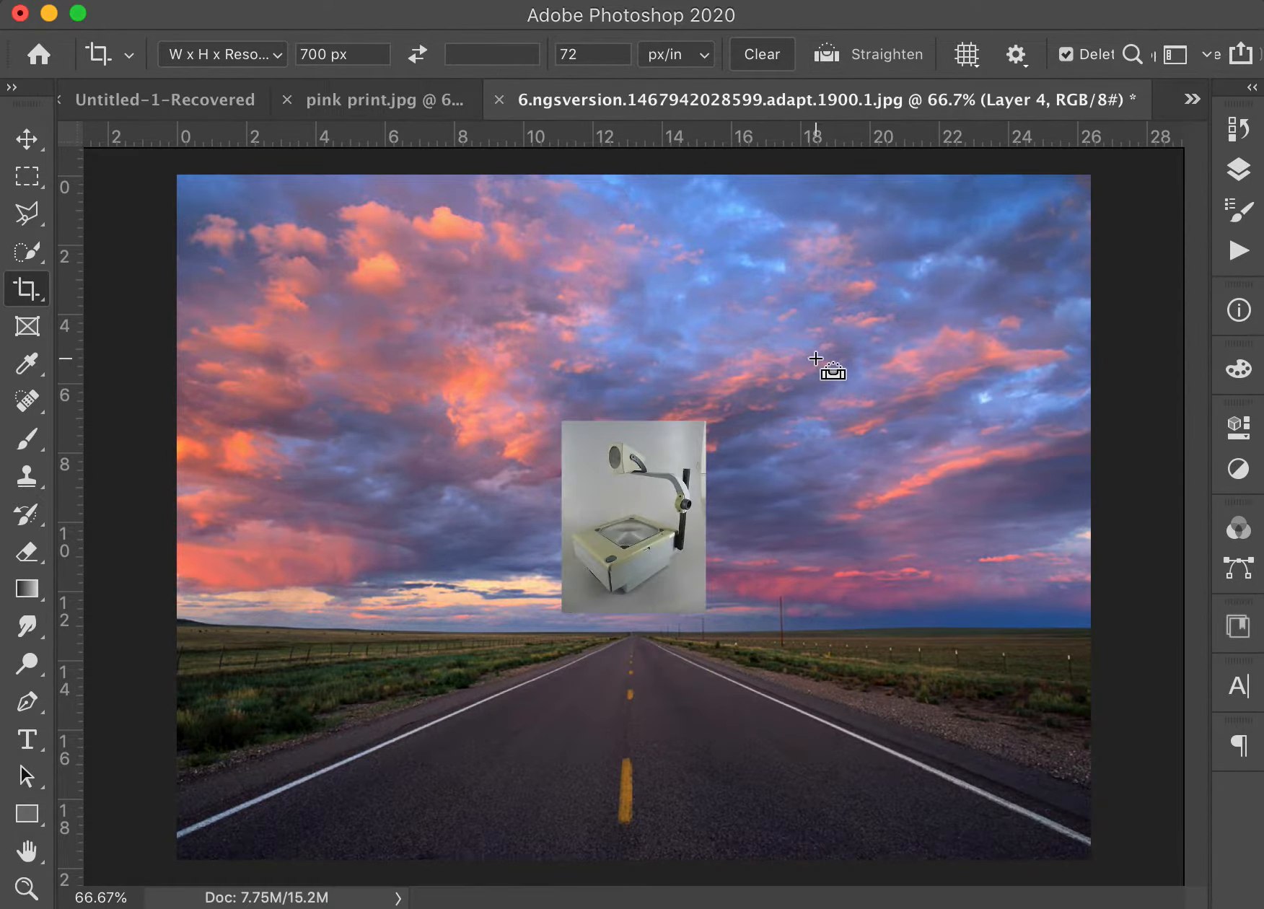
# Enlarge the pasted projector picture with Free Transform until it spans most of the canvas height, and apply the transformation
pyautogui.press('super+t')
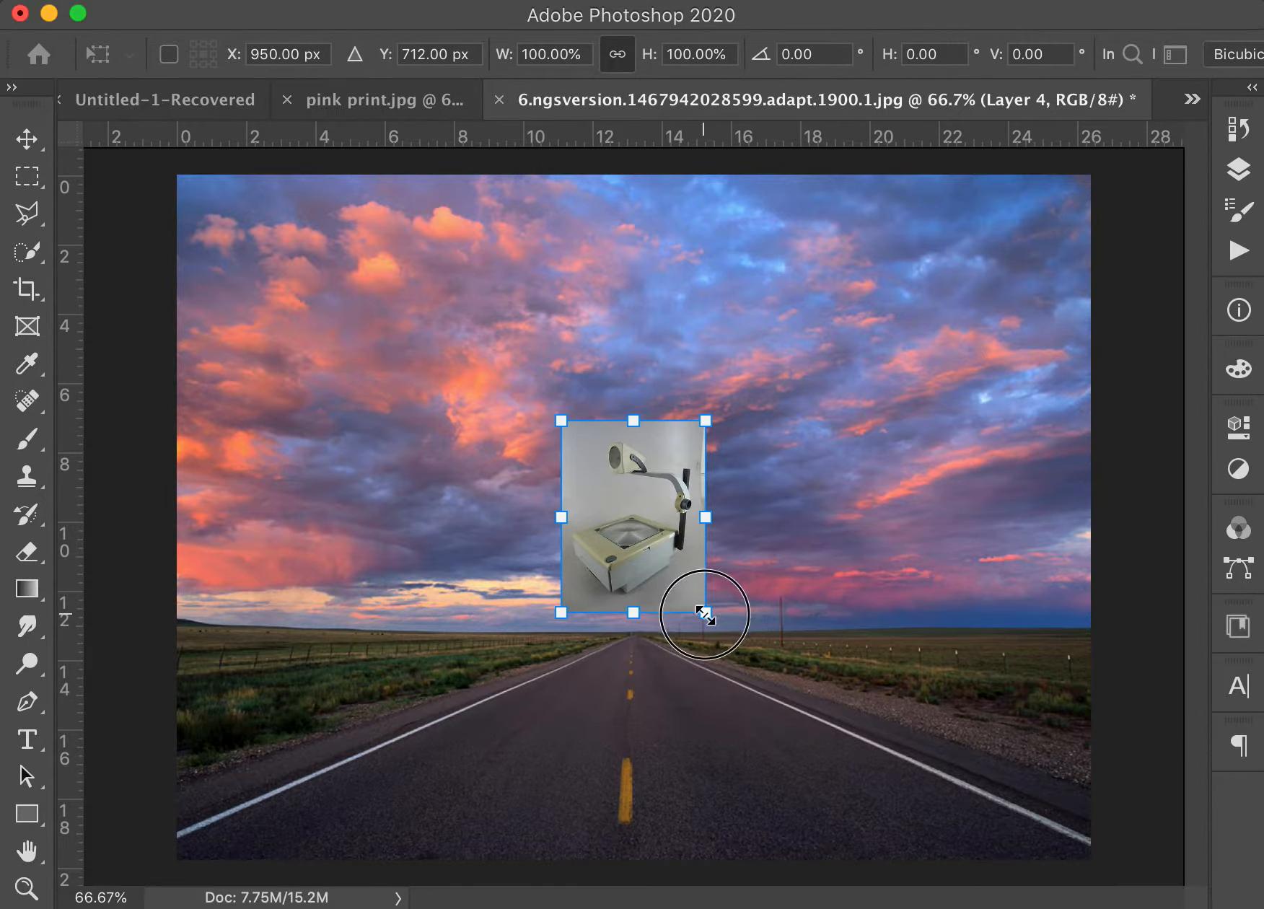
pyautogui.moveTo(706, 612); pyautogui.dragTo(862, 788)
pyautogui.press('Return')
pyautogui.press('c')
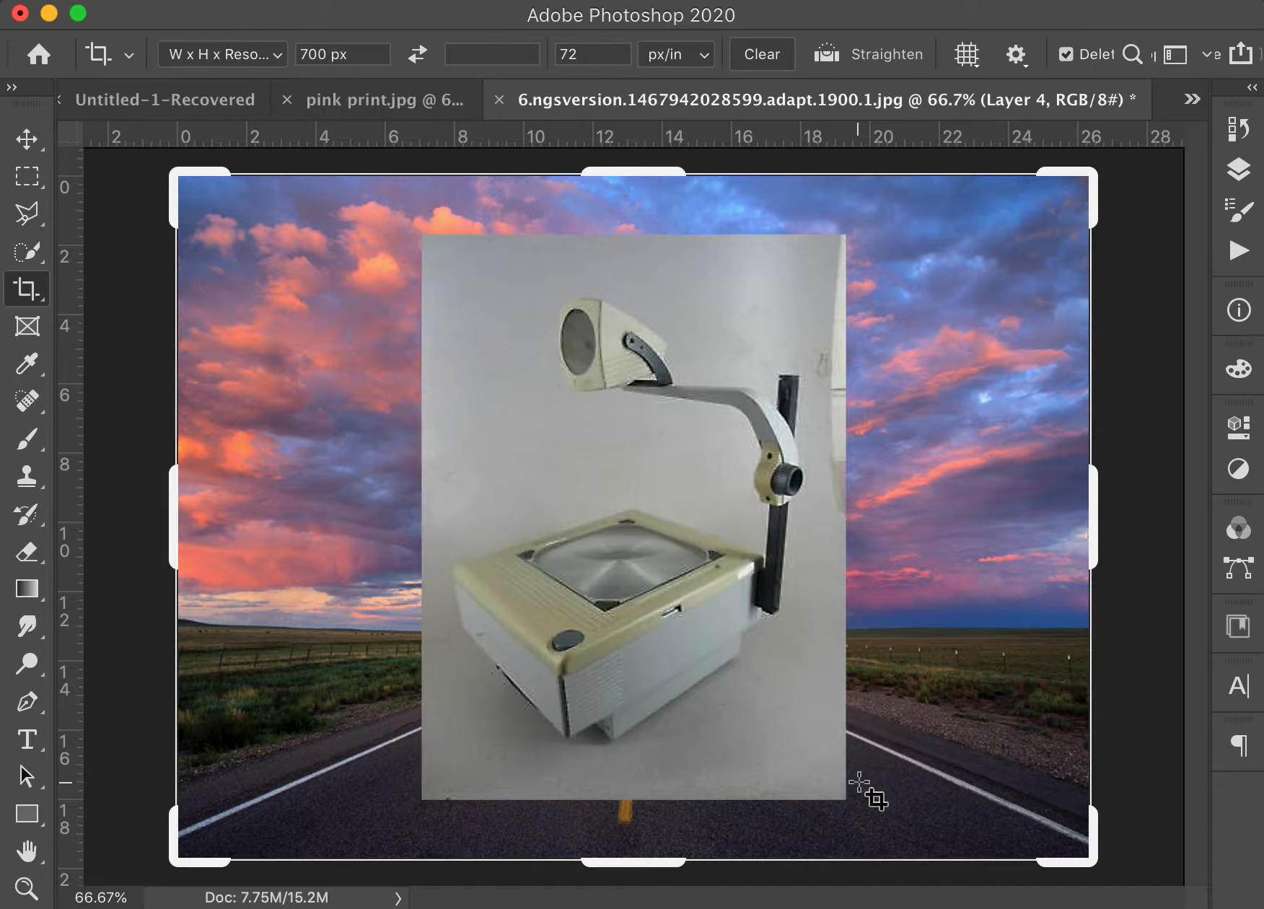
# Hide Layer 4 and rename it as Overhead Projector
pyautogui.click(1239, 169)
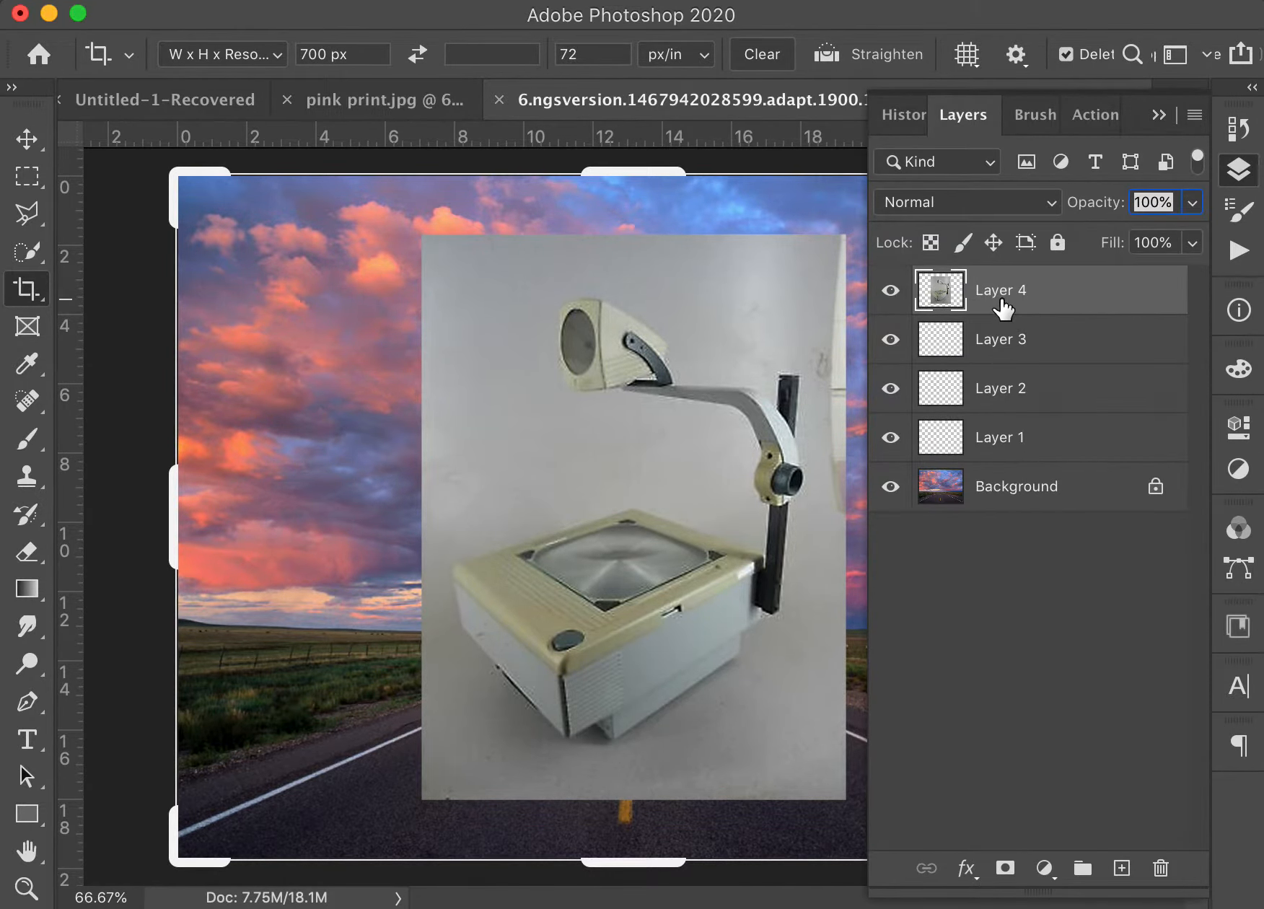
pyautogui.click(892, 291)
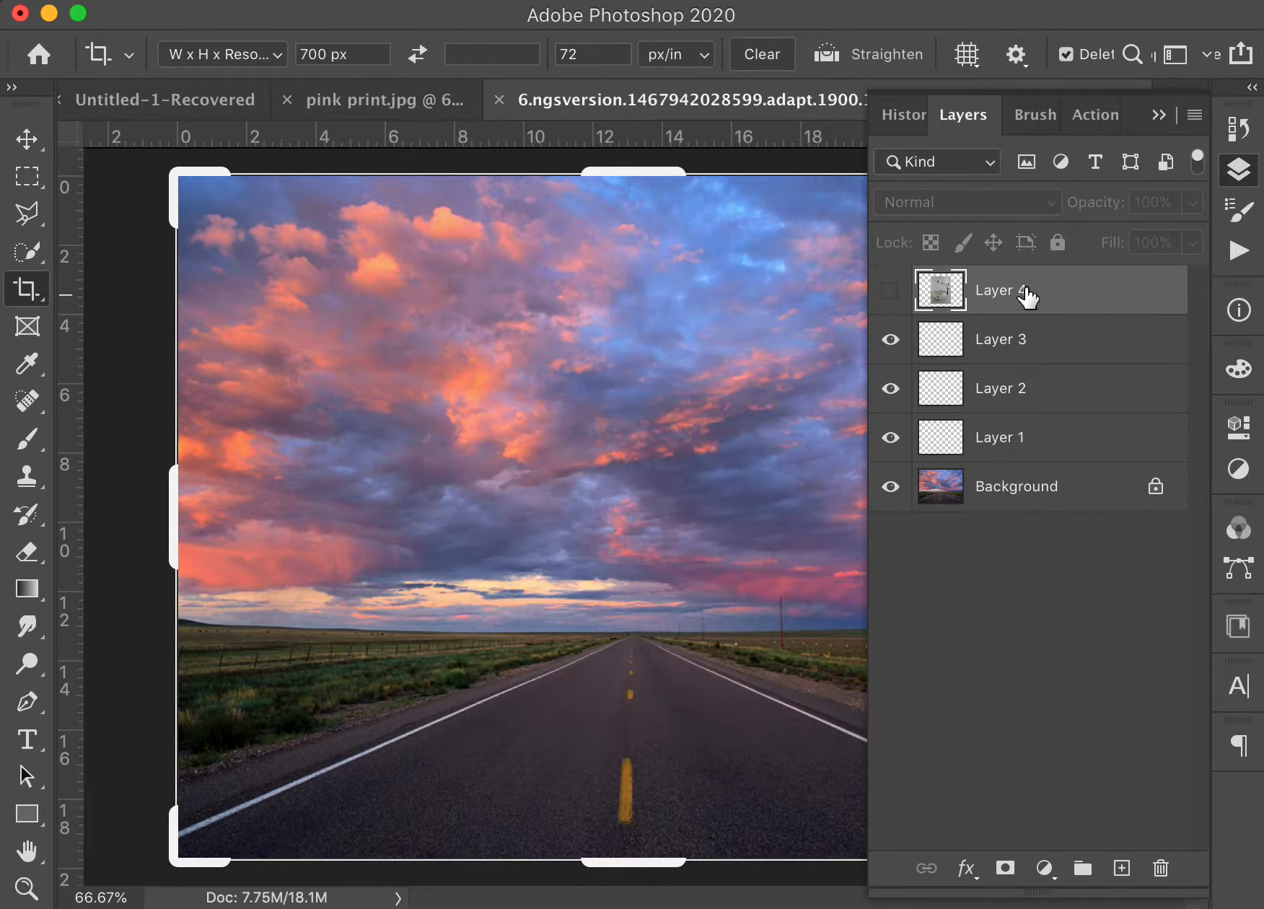
pyautogui.doubleClick(1002, 296)
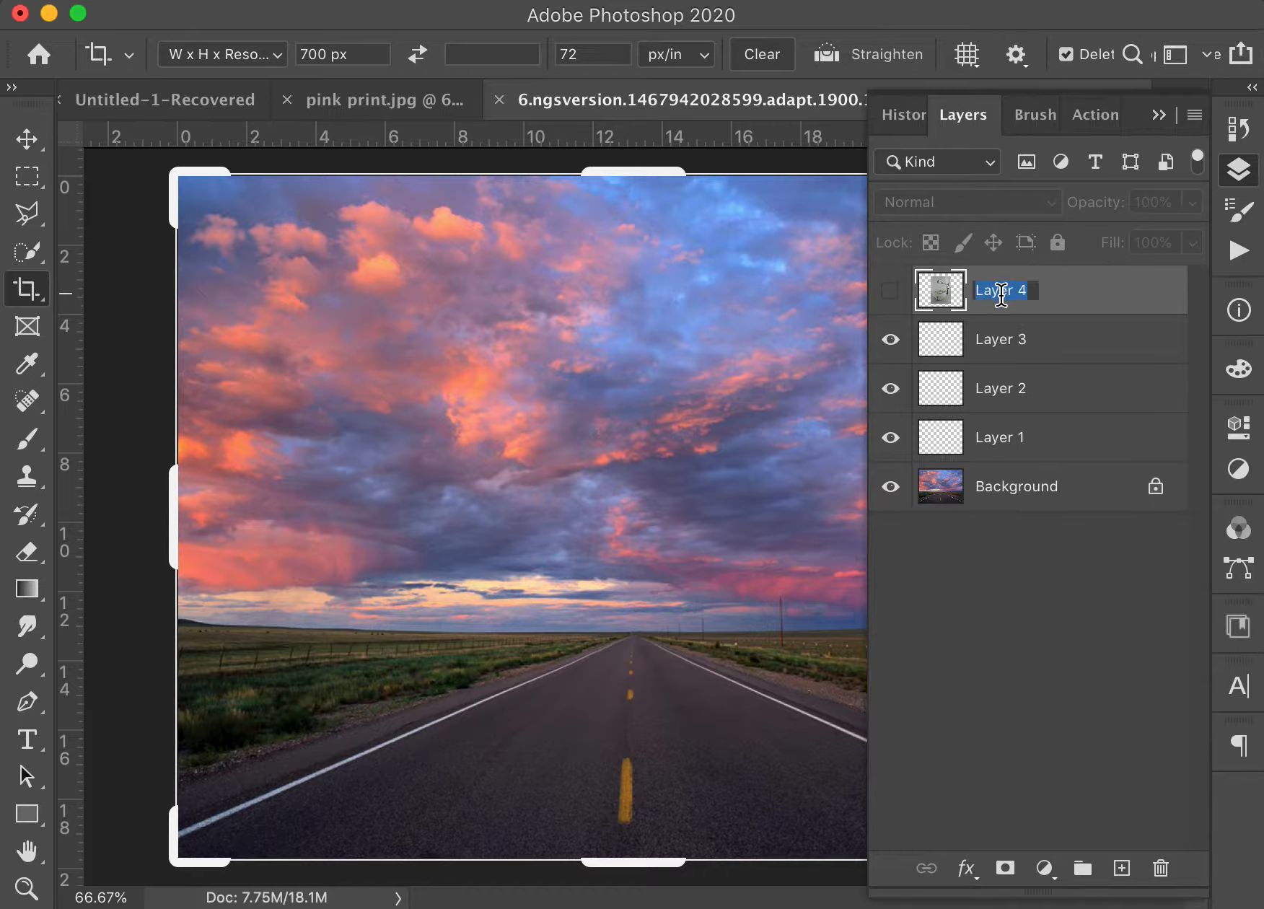
pyautogui.write('Overhead')
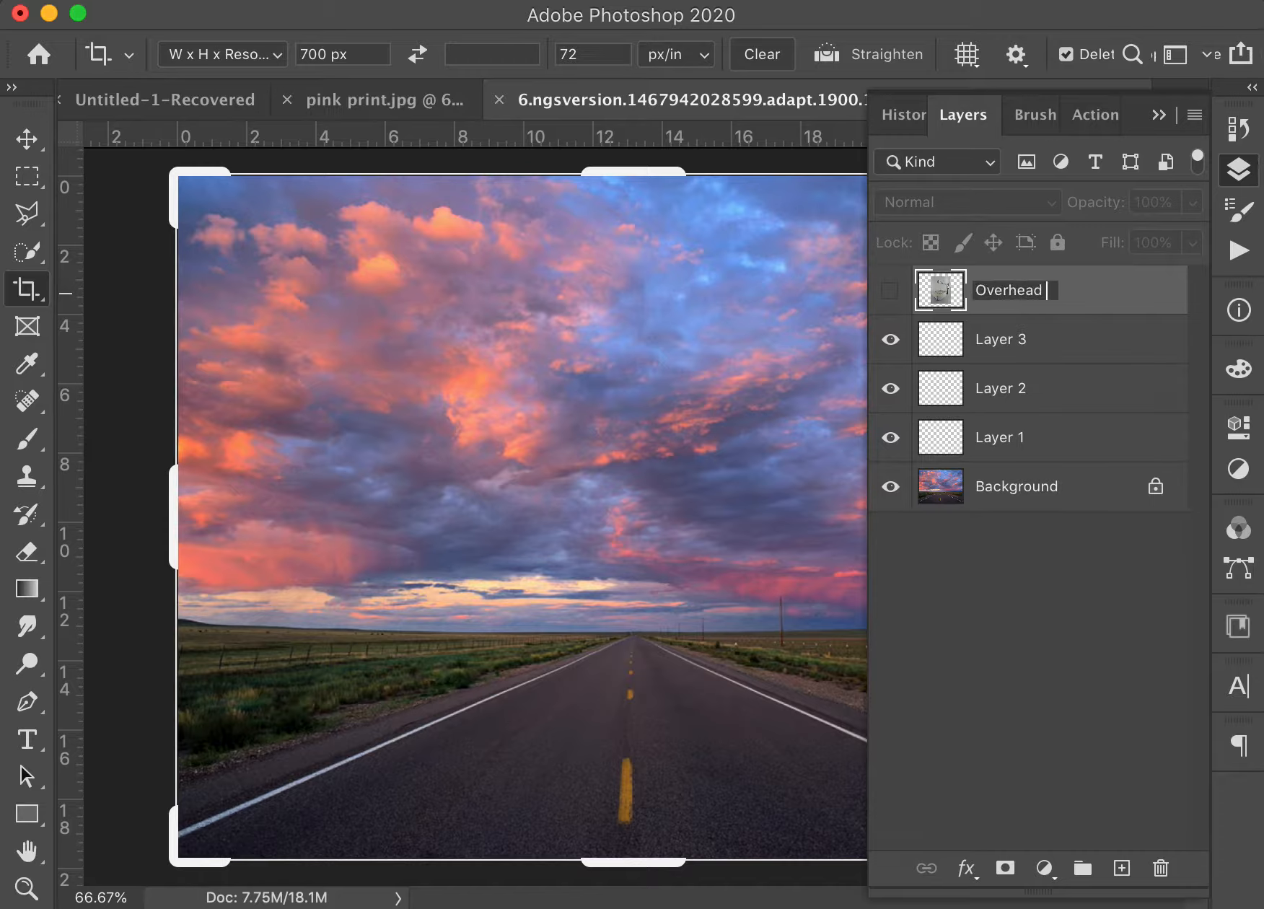
pyautogui.write(' Projector')
pyautogui.press('Return')
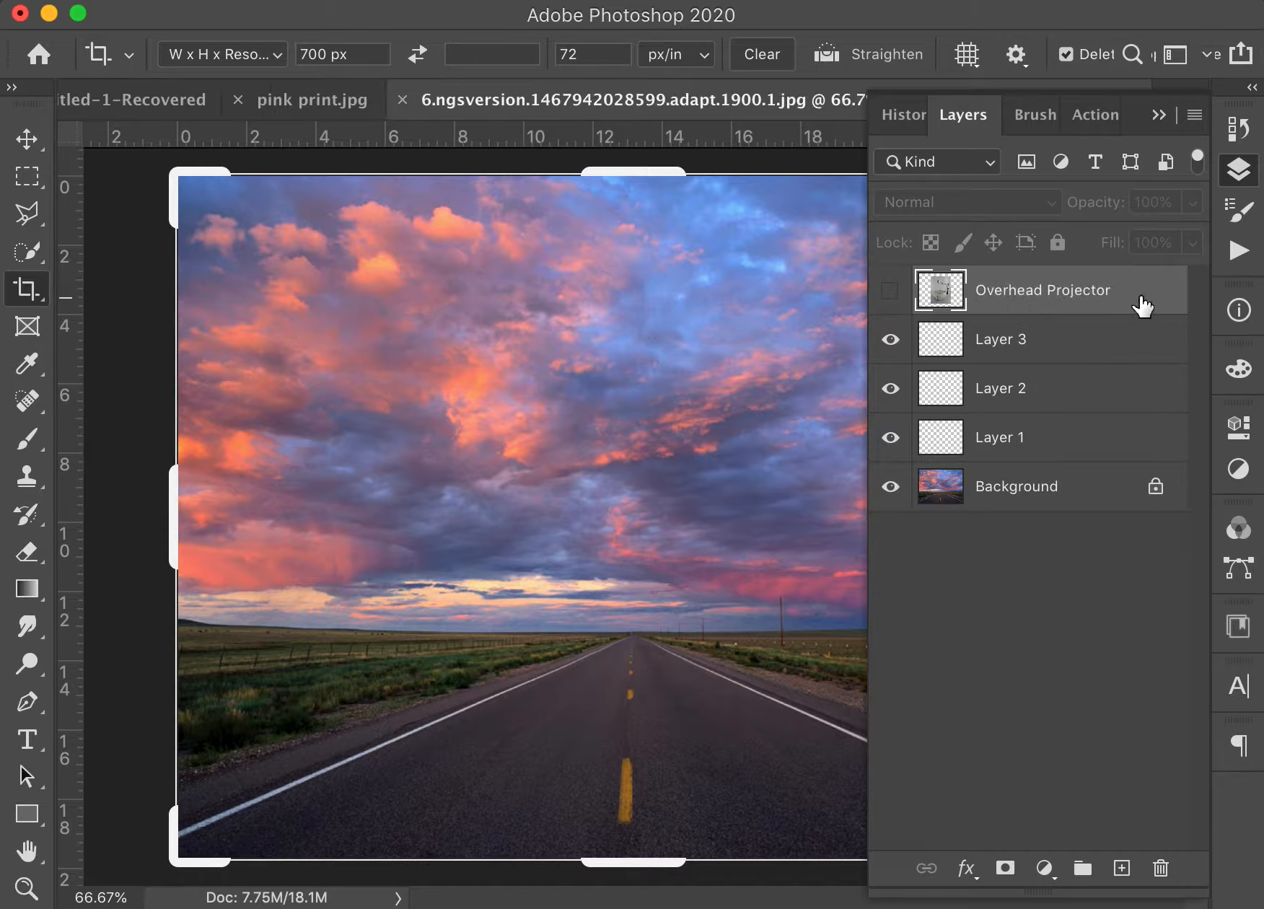
# Make the Overhead Projector layer visible and move it directly above the Background layer
pyautogui.click(891, 296)
pyautogui.moveTo(1140, 304); pyautogui.dragTo(1139, 467)
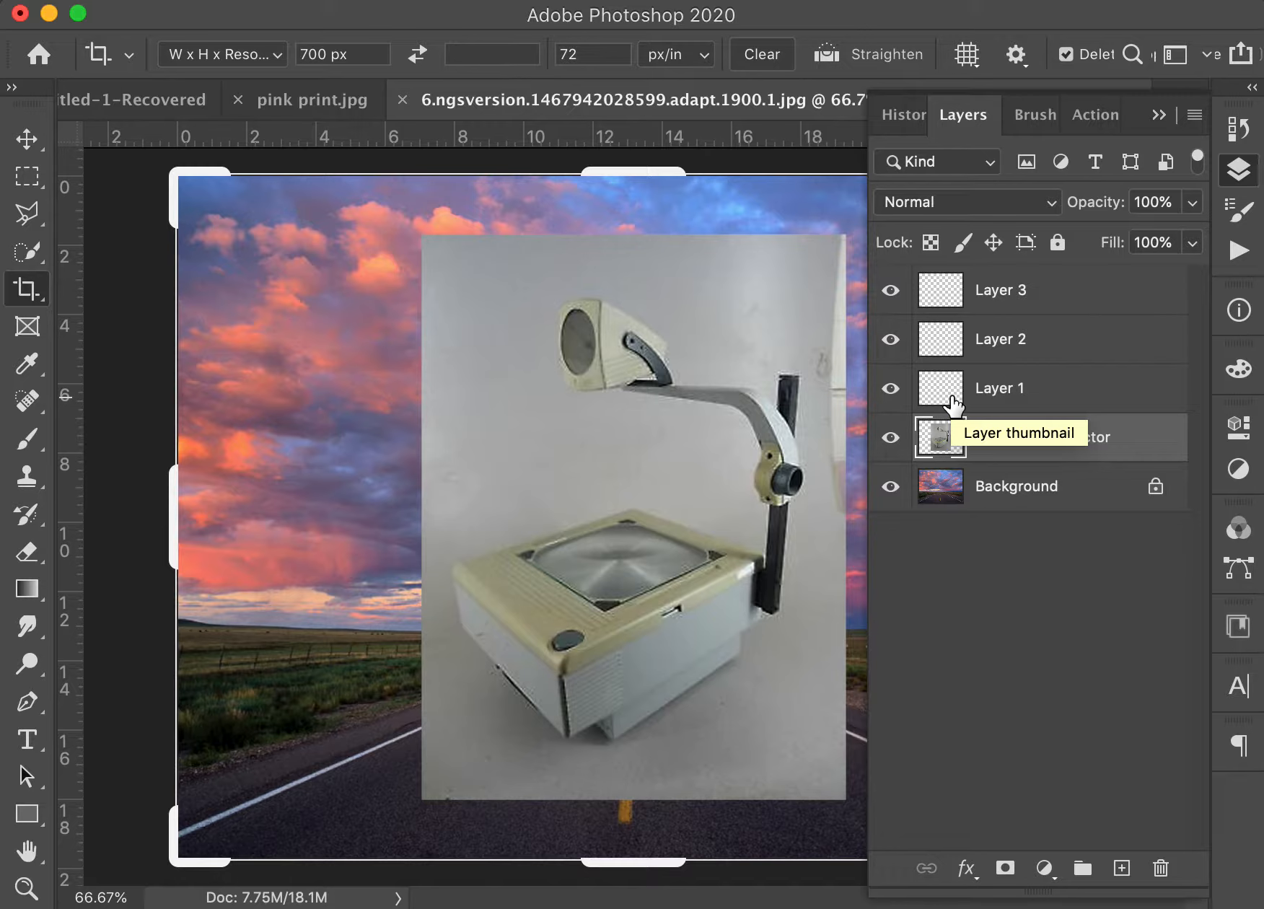
# Hide the Background layer to check the transparent area around the projector picture, and show the layer again
pyautogui.click(889, 488)
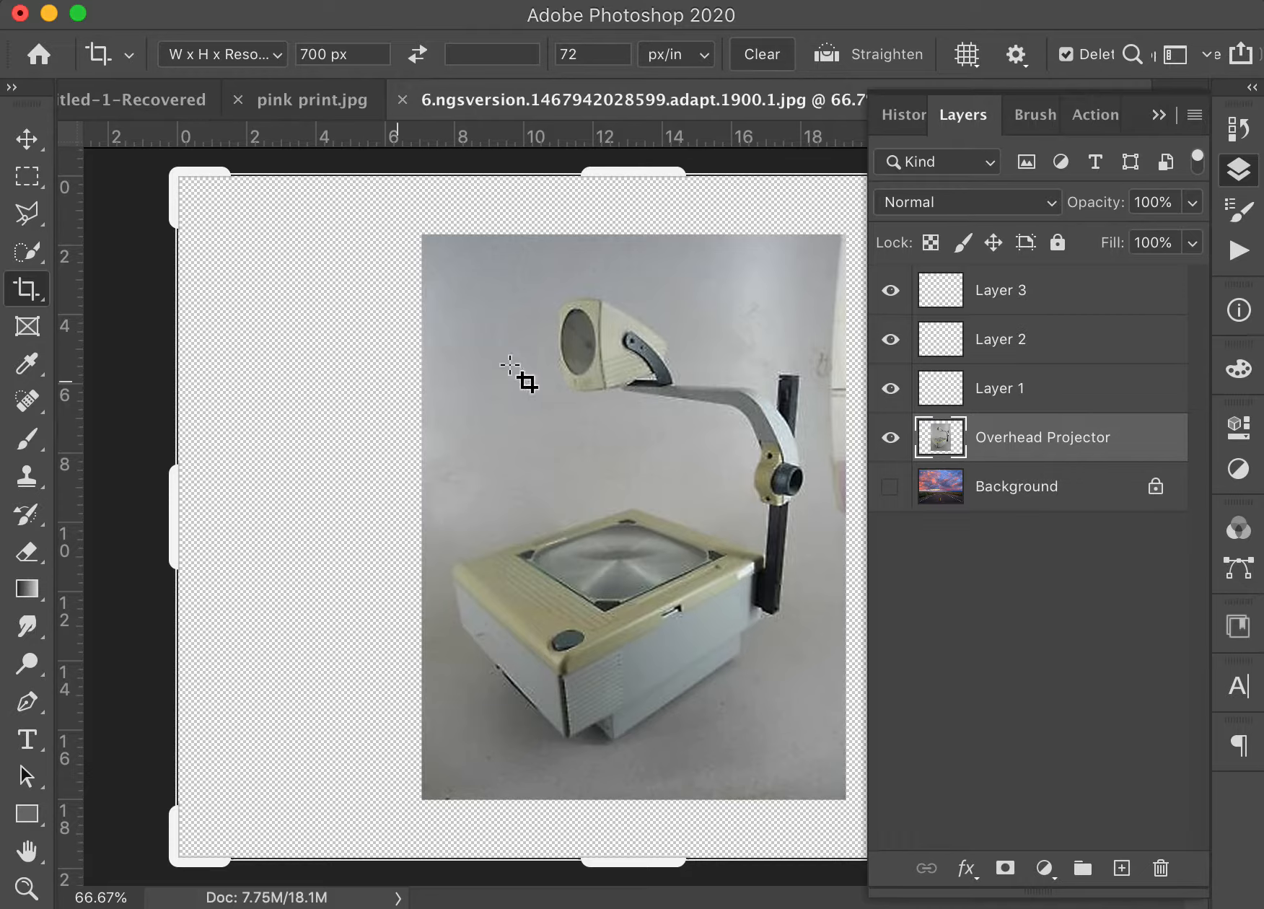
pyautogui.press('super')
pyautogui.click(891, 487)
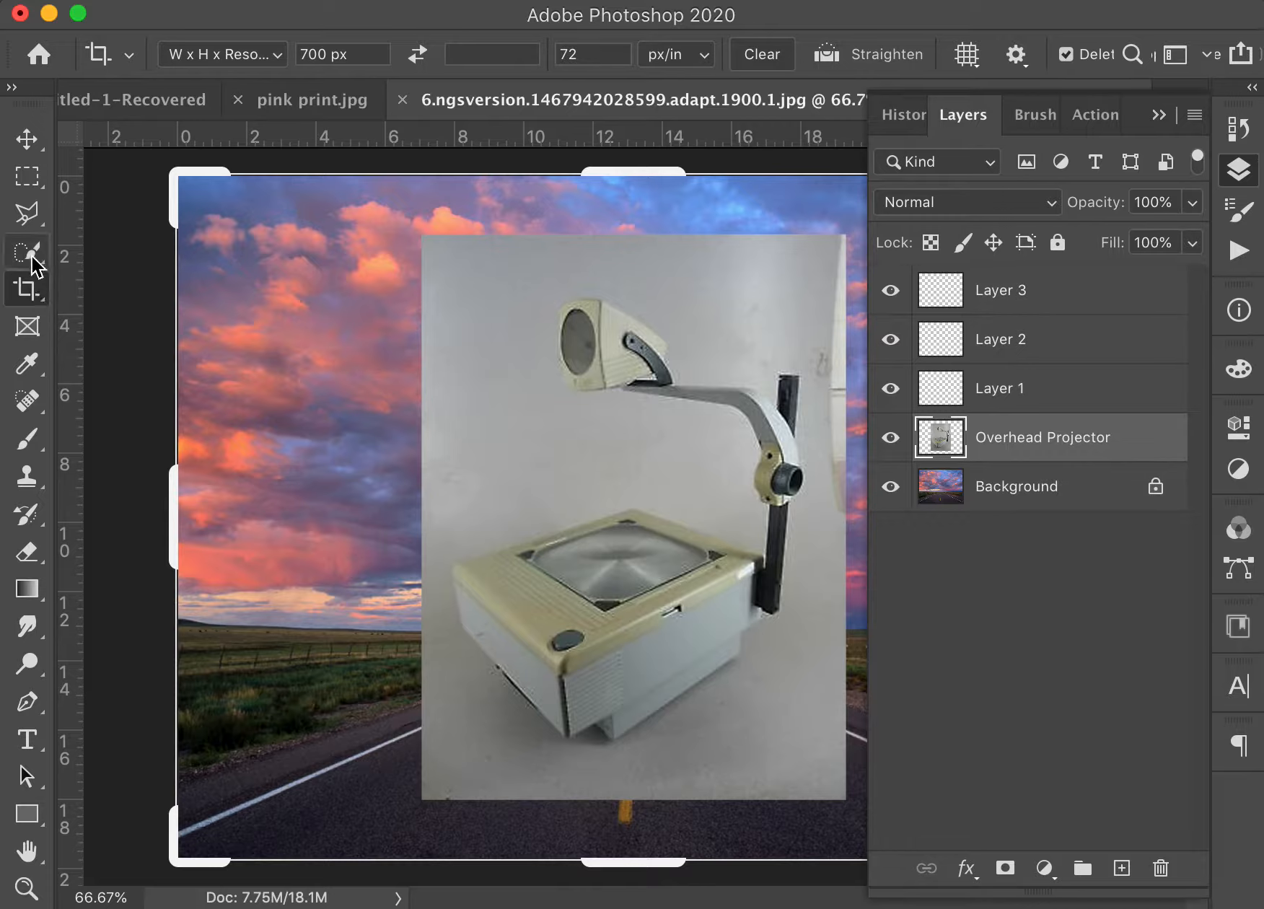
# Paint a black zigzag on Layer 2 with the 70-pixel Brush, running across the sky and the projector picture
pyautogui.click(27, 438)
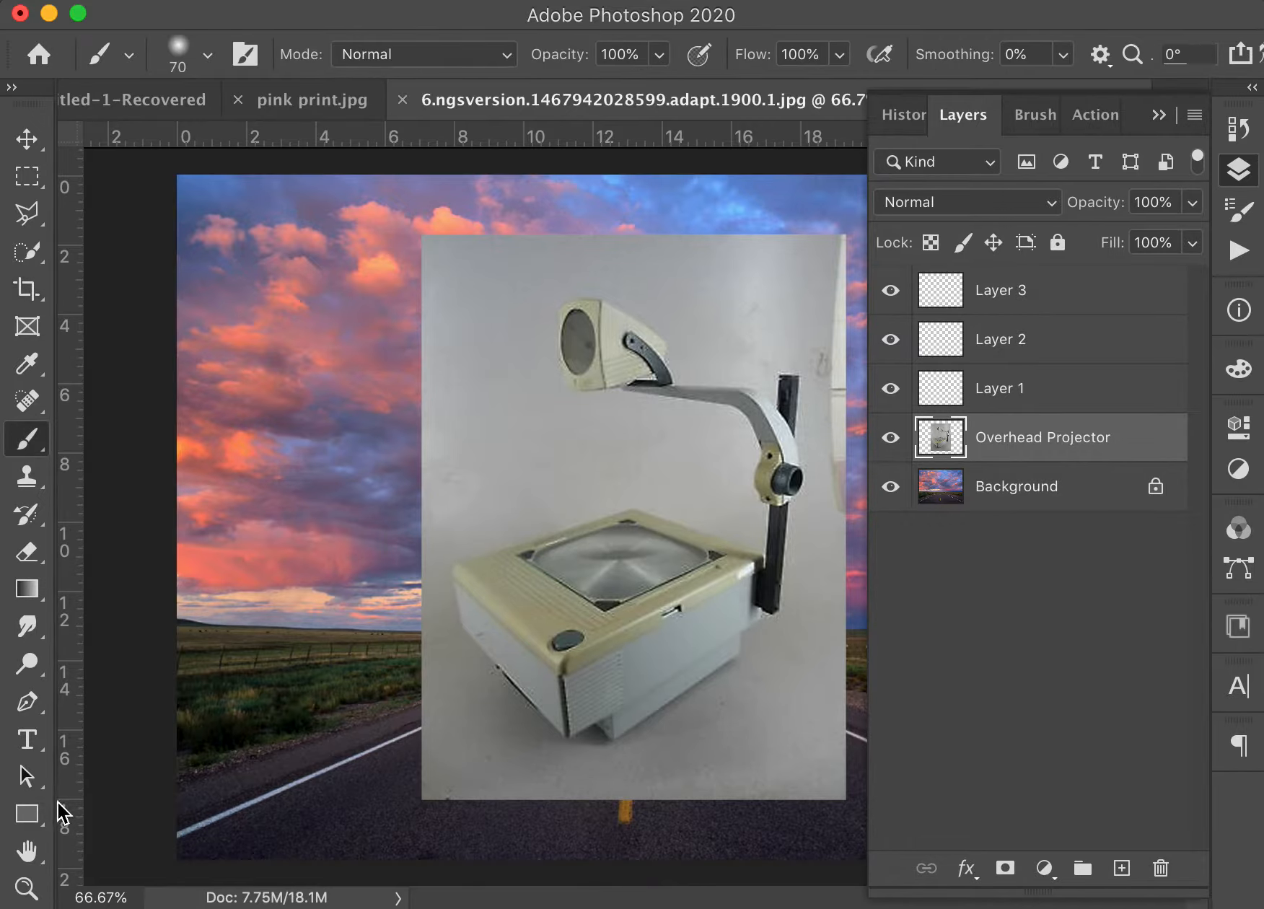
pyautogui.moveTo(1260, 905); pyautogui.dragTo(1263, 908)
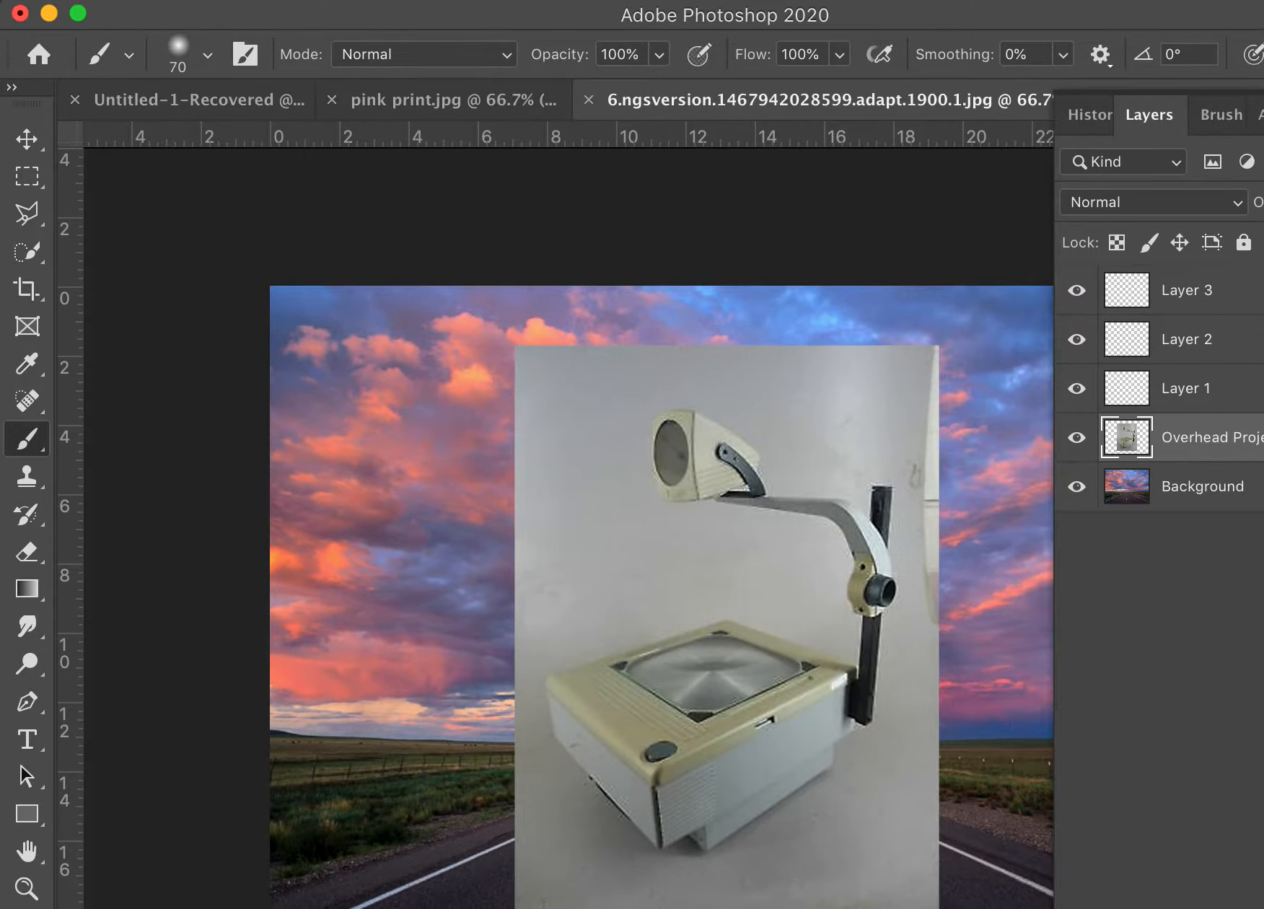
pyautogui.click(1158, 288)
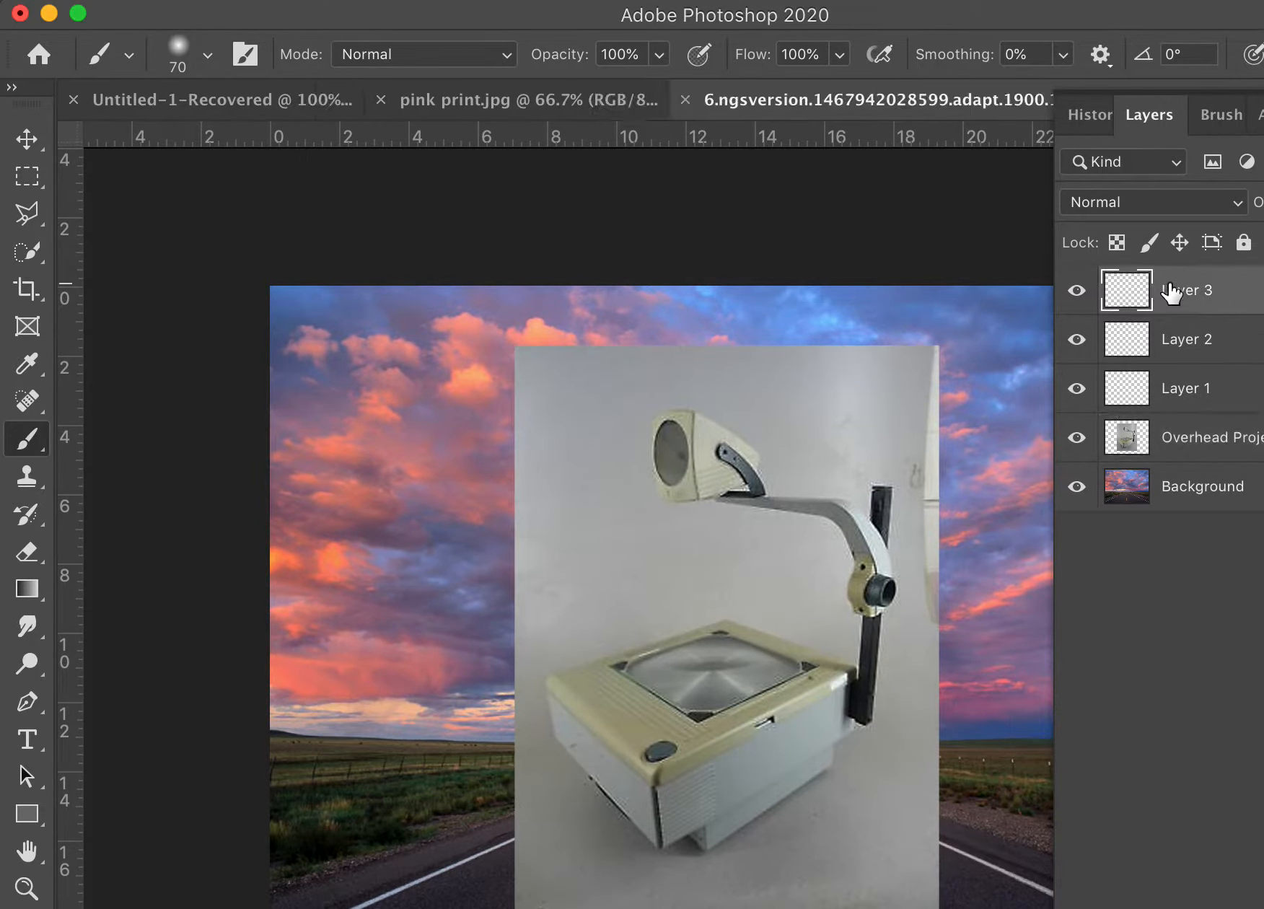
pyautogui.click(1175, 337)
pyautogui.moveTo(565, 425)
pyautogui.mouseDown()
pyautogui.moveTo(350, 457)
pyautogui.moveTo(350, 615)
pyautogui.moveTo(860, 788)
pyautogui.mouseUp()
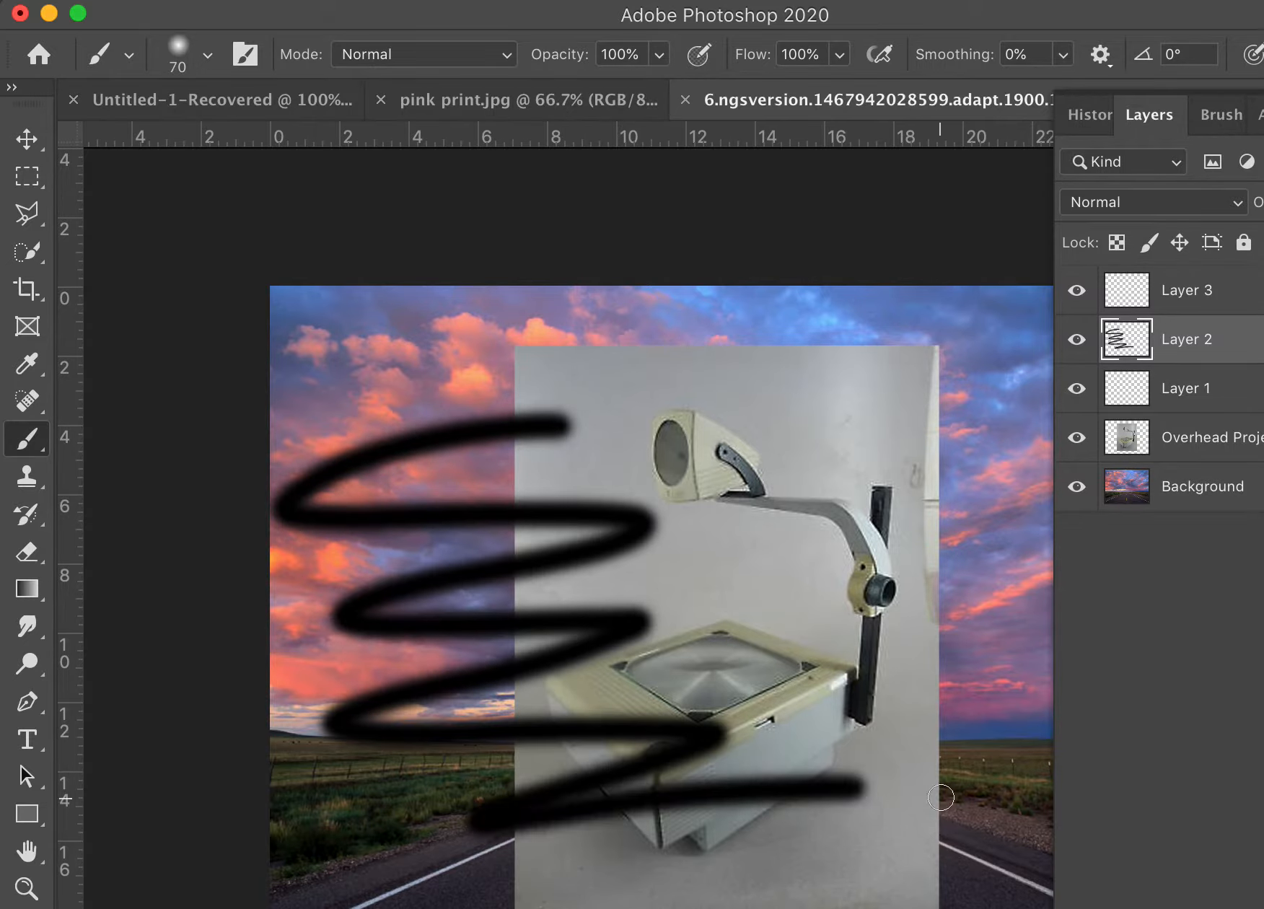
# Choose a pink foreground colour and paint a zigzag on Layer 1 down the right part of the image
pyautogui.click(1209, 401)
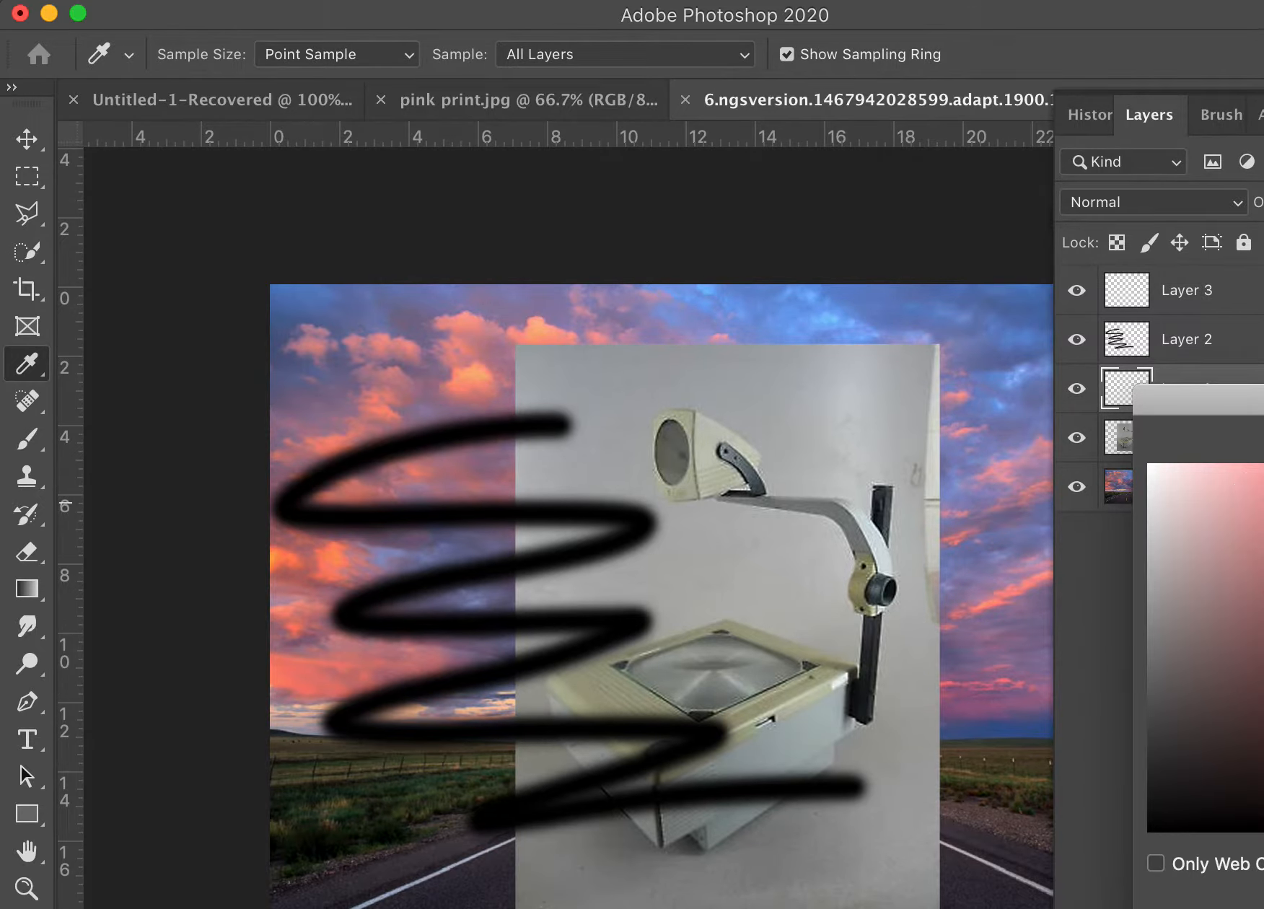
pyautogui.press('Escape')
pyautogui.moveTo(986, 287)
pyautogui.mouseDown()
pyautogui.moveTo(1004, 387)
pyautogui.moveTo(923, 529)
pyautogui.moveTo(849, 721)
pyautogui.moveTo(911, 812)
pyautogui.mouseUp()
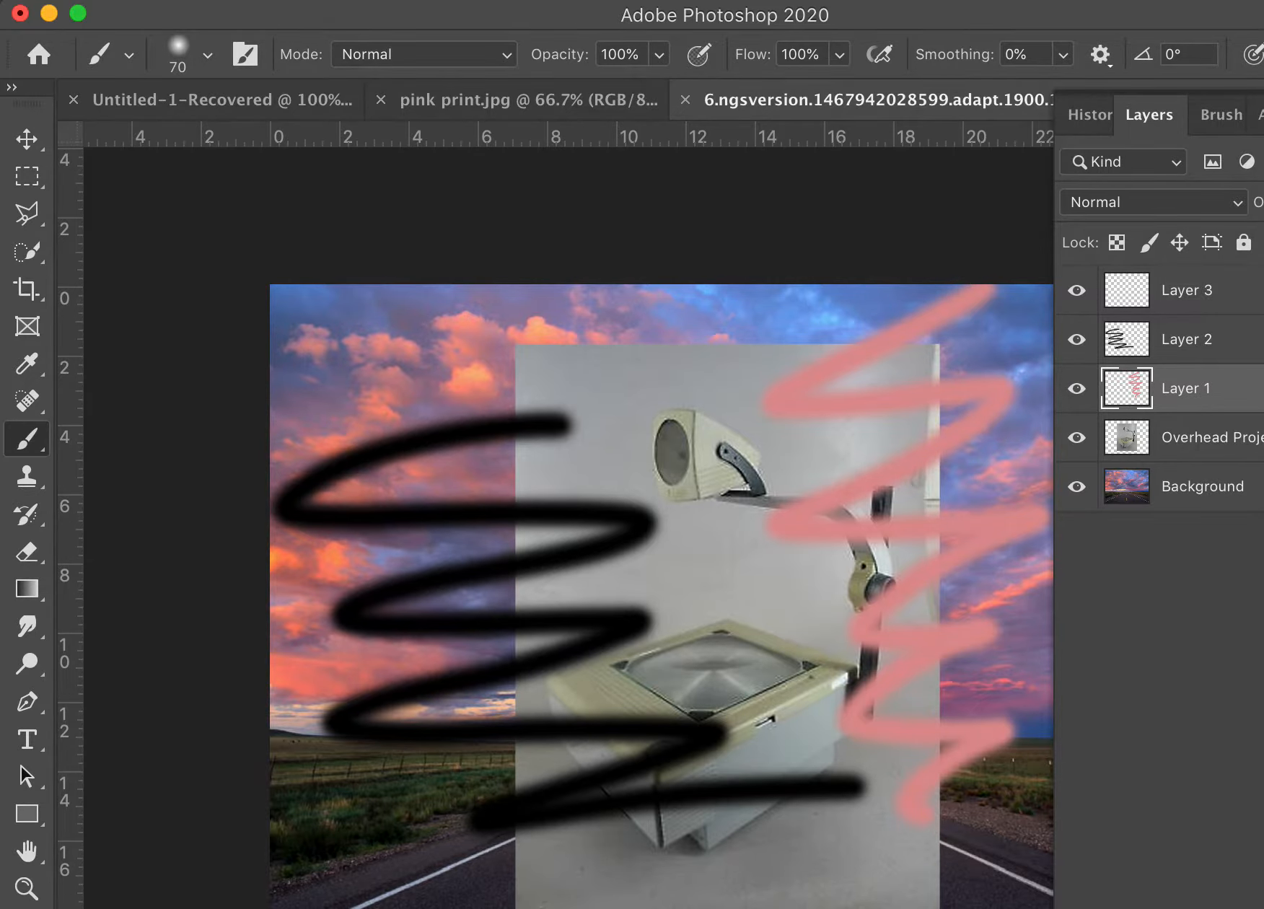
pyautogui.moveTo(1263, 908); pyautogui.dragTo(1247, 902)
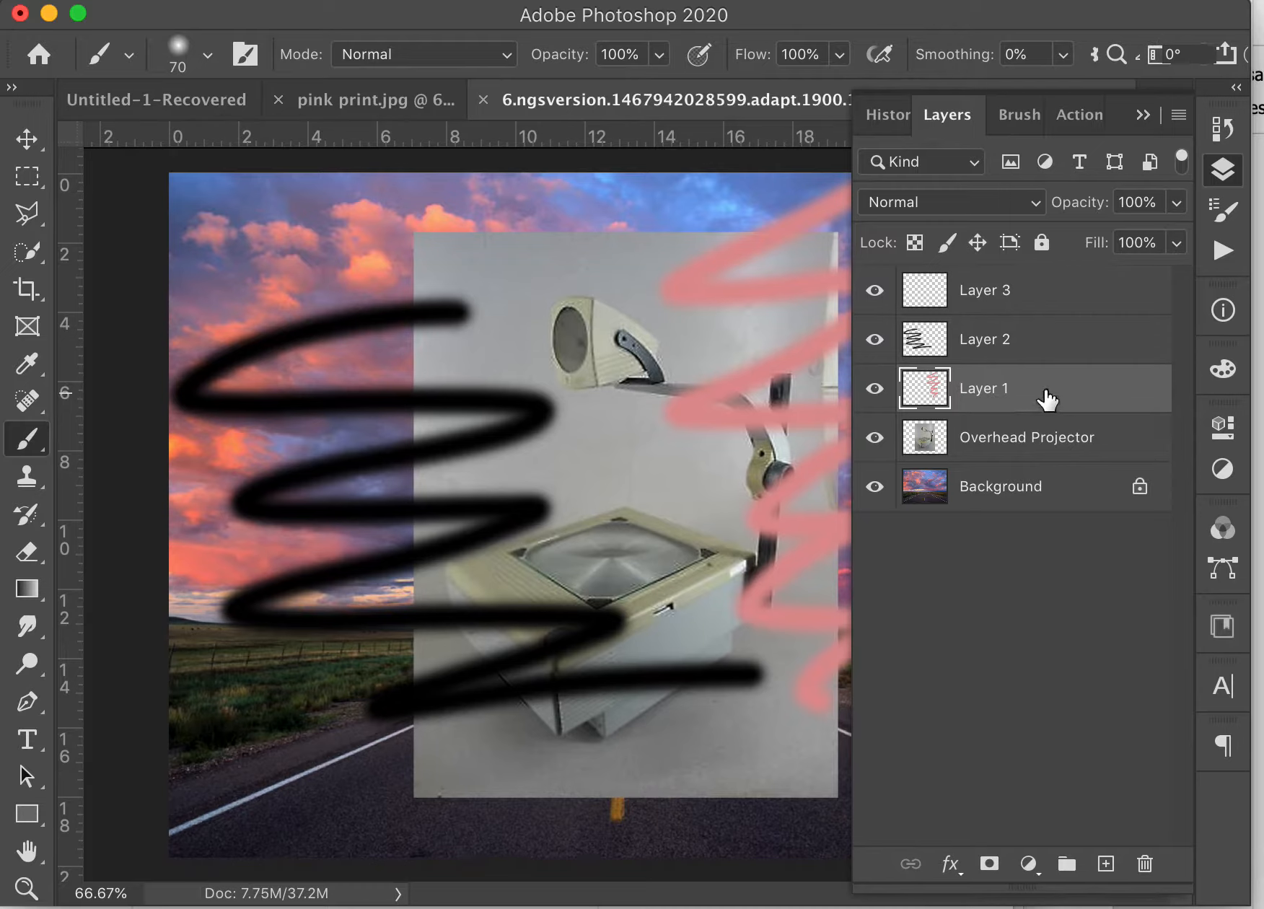
# Move the Overhead Projector layer above Layer 1 and check the pink strokes against the projector picture on the full canvas
pyautogui.moveTo(1009, 442); pyautogui.dragTo(1000, 369)
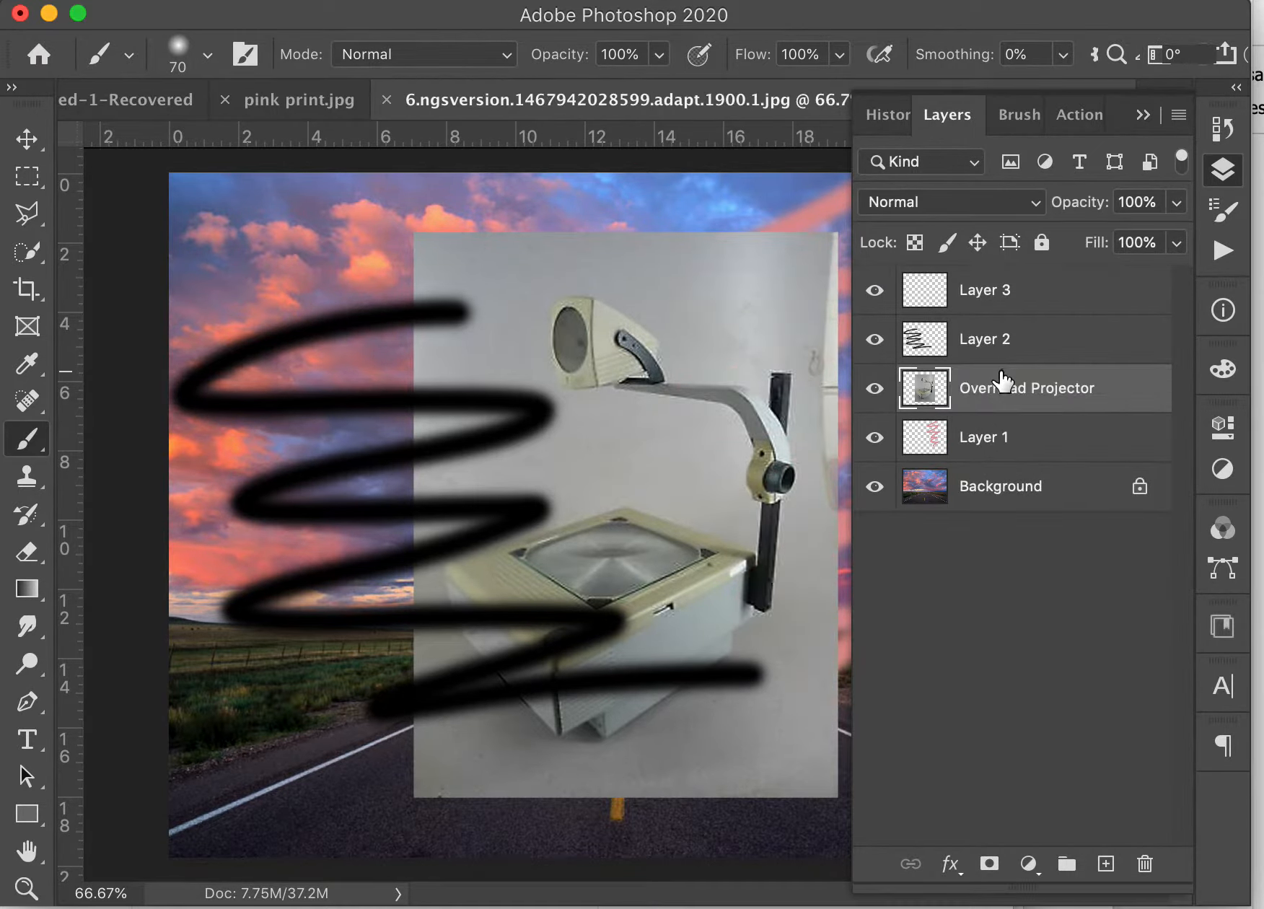
pyautogui.click(1144, 118)
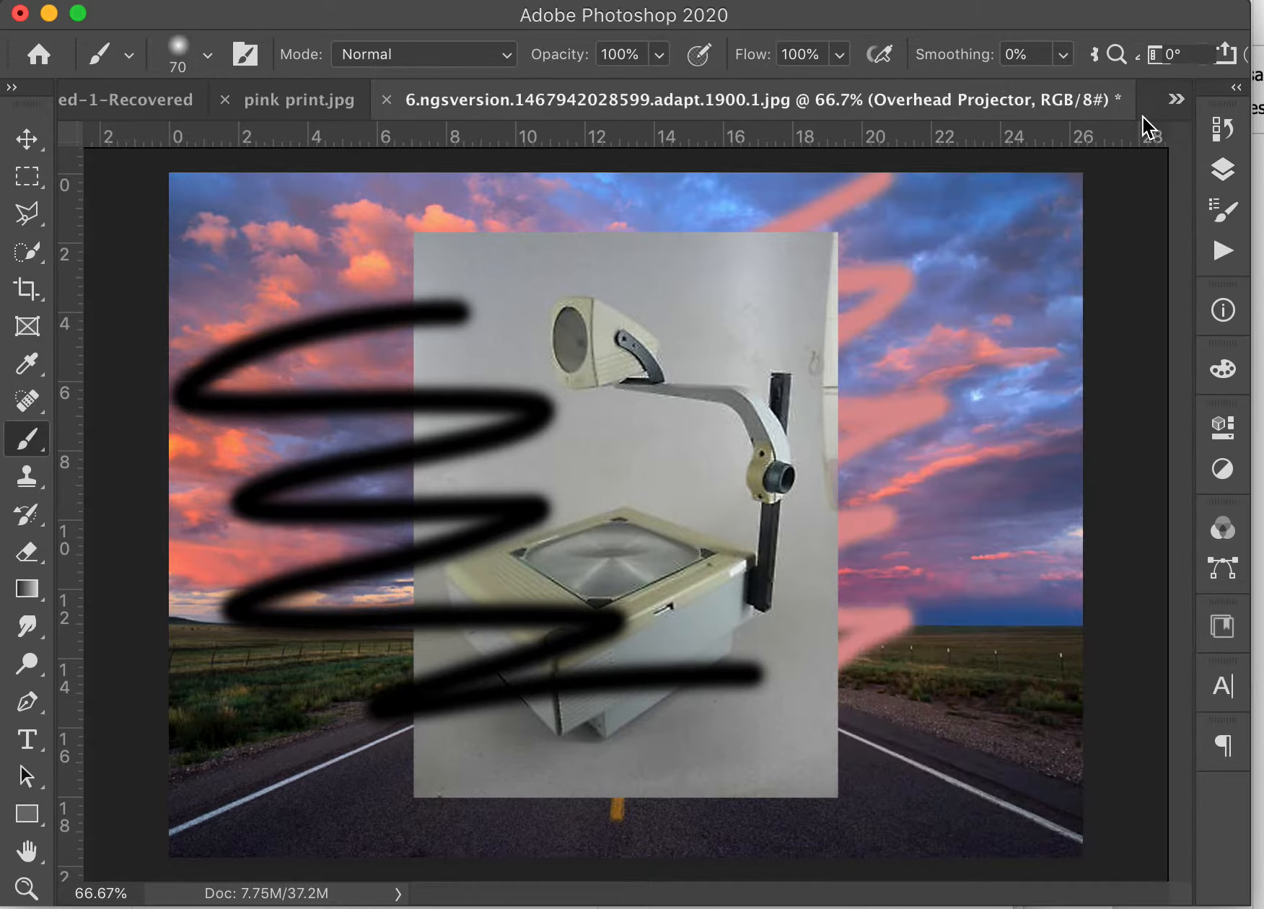
pyautogui.click(1223, 171)
# Move the Overhead Projector layer above Layer 2, and bring Layer 2 back on top of it
pyautogui.moveTo(1017, 401); pyautogui.dragTo(1010, 326)
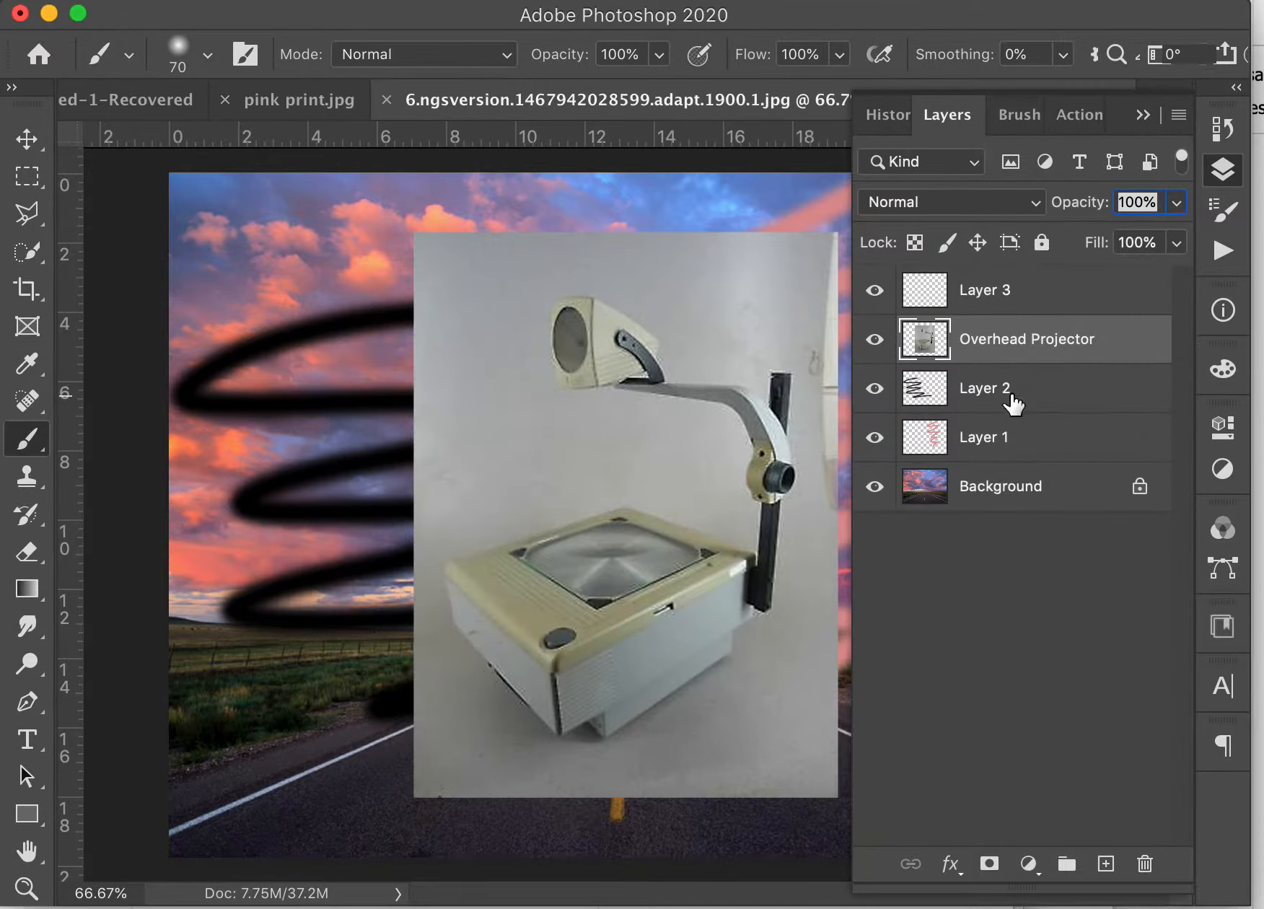
pyautogui.moveTo(1013, 397); pyautogui.dragTo(1011, 324)
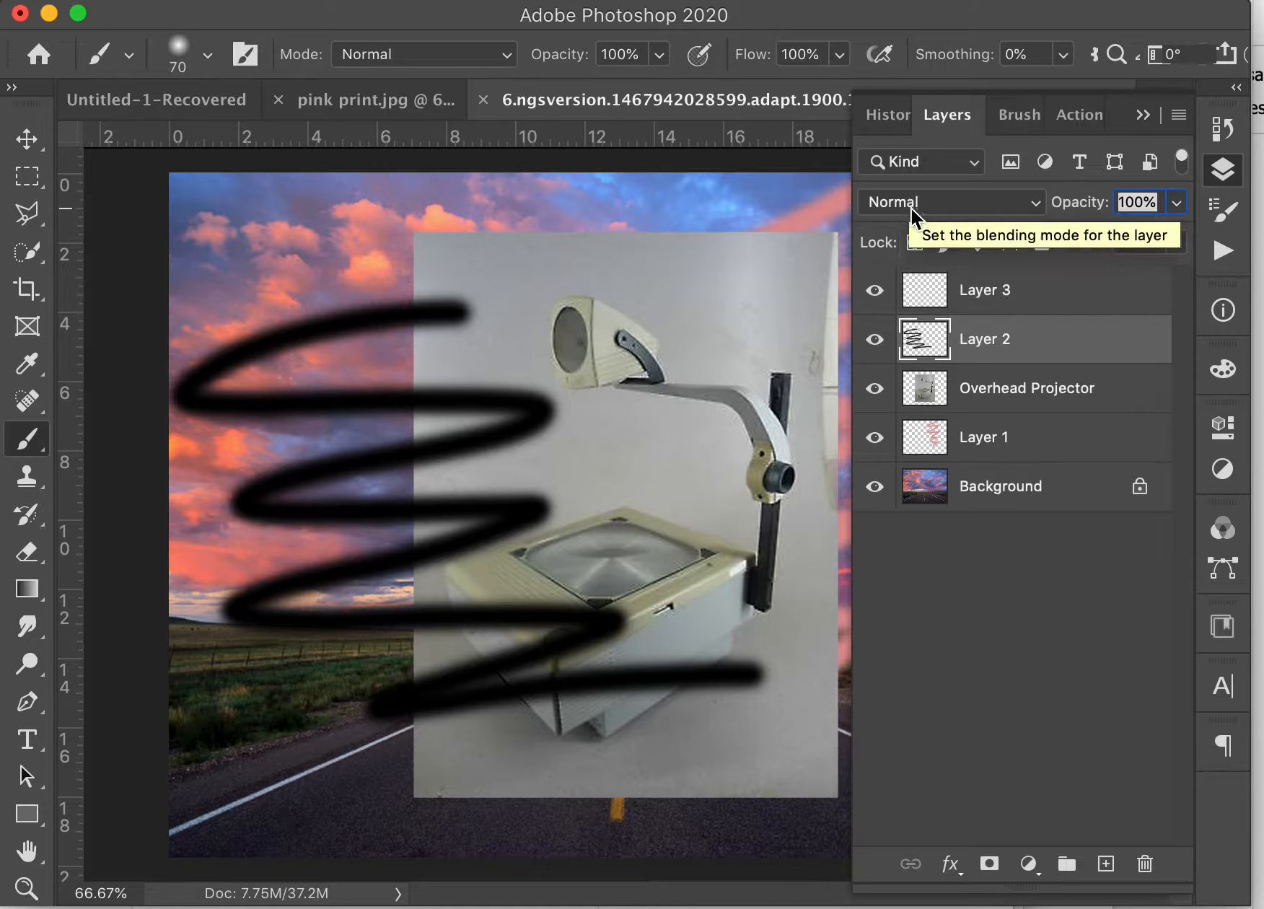
# Lock Layer 2's transparent pixels, choose a bright green foreground colour and paint over the upper loop of the black zigzag
pyautogui.click(915, 244)
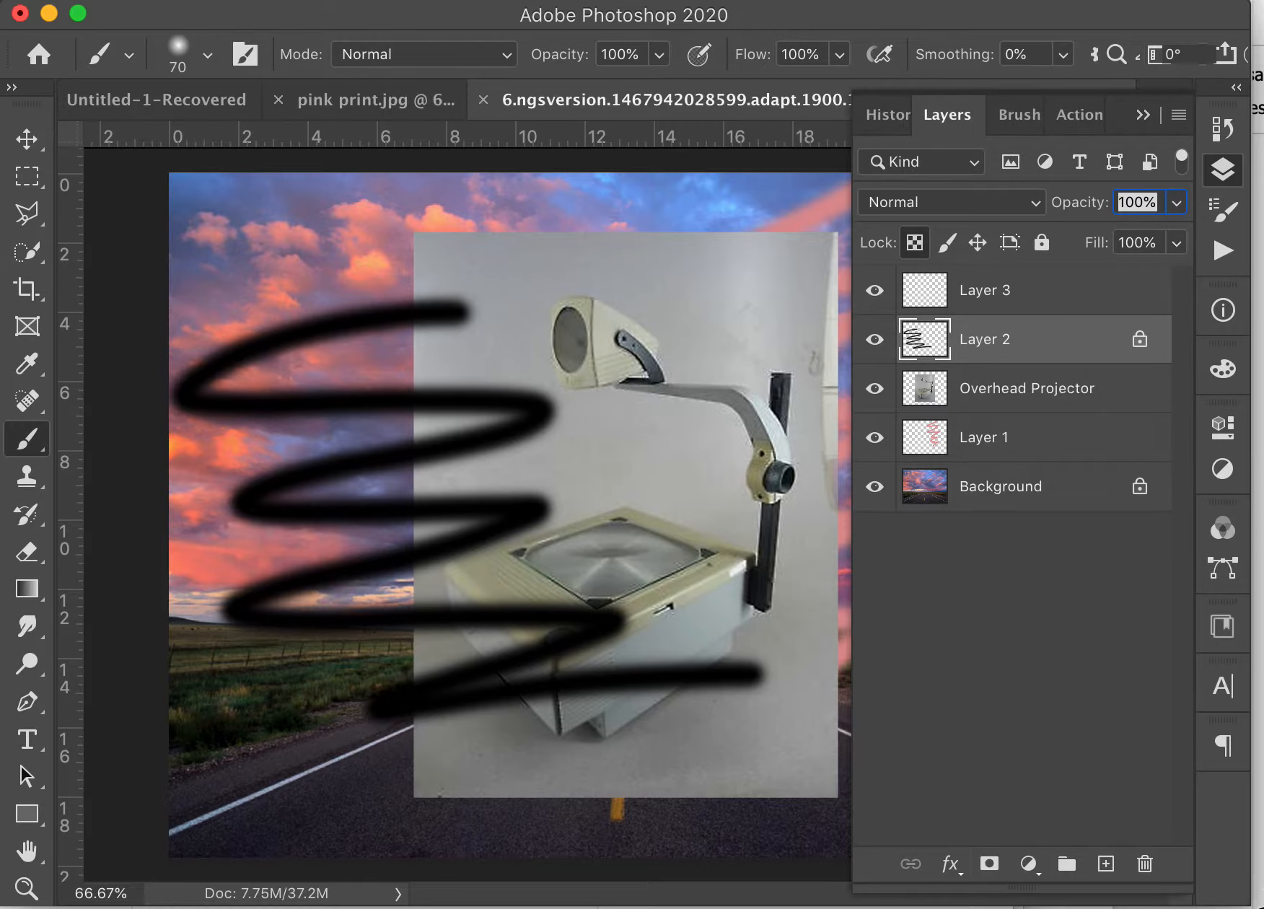
pyautogui.moveTo(1253, 905); pyautogui.dragTo(1263, 908)
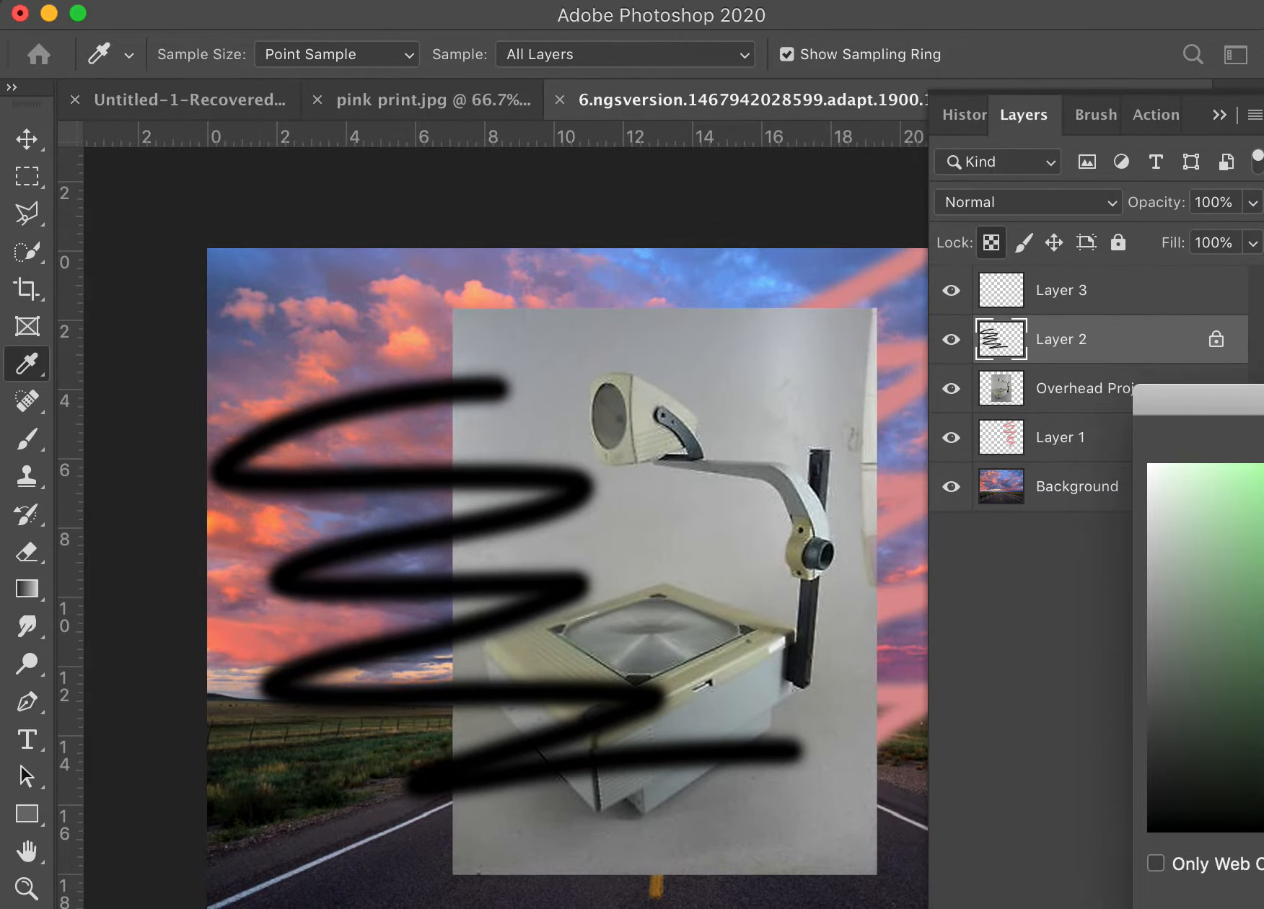
pyautogui.press('Return')
pyautogui.moveTo(1263, 908)
pyautogui.mouseDown()
pyautogui.moveTo(1223, 904)
pyautogui.moveTo(1236, 895)
pyautogui.moveTo(1263, 908)
pyautogui.mouseUp()
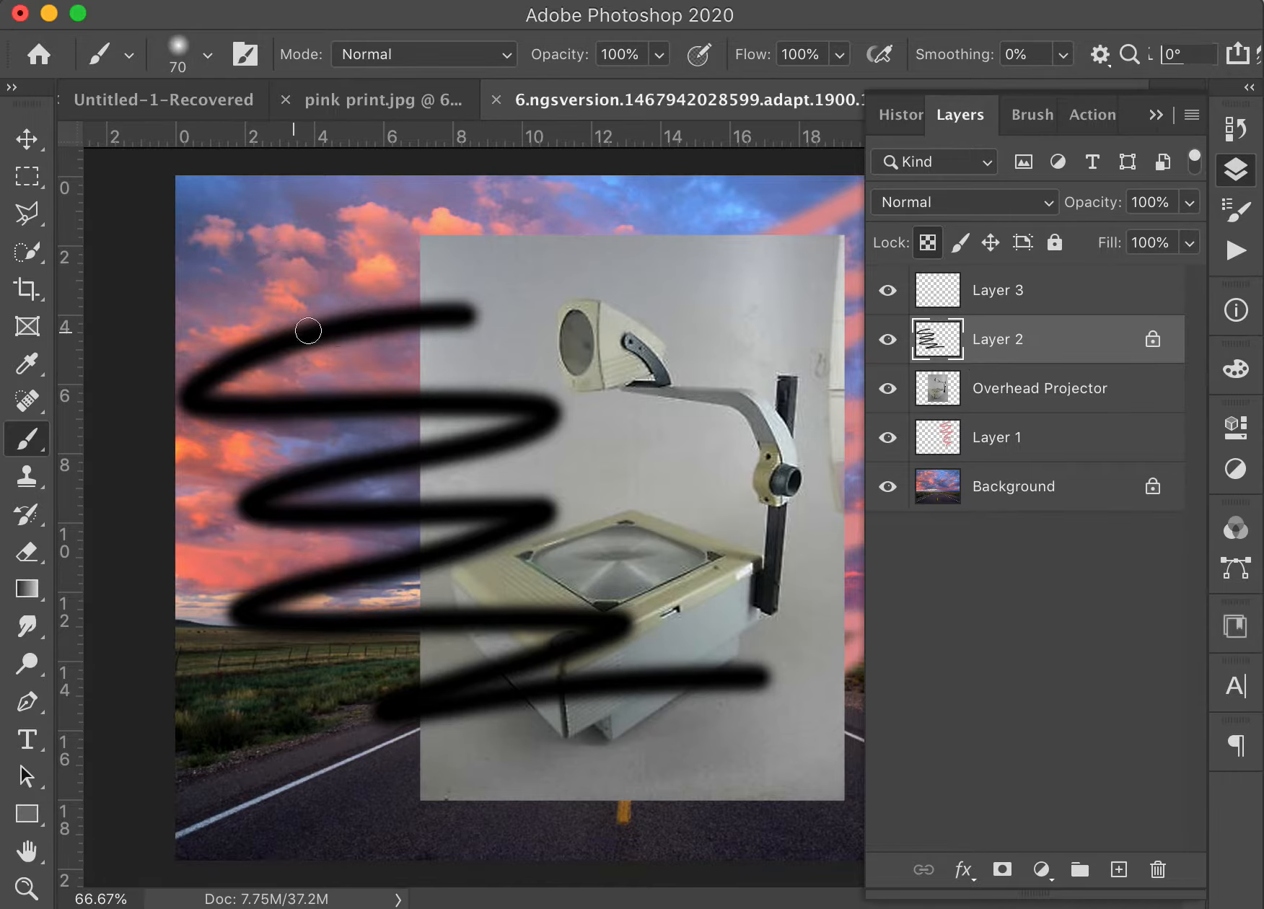
pyautogui.moveTo(300, 304)
pyautogui.mouseDown()
pyautogui.moveTo(338, 301)
pyautogui.moveTo(334, 334)
pyautogui.moveTo(409, 294)
pyautogui.moveTo(460, 303)
pyautogui.moveTo(438, 327)
pyautogui.moveTo(453, 337)
pyautogui.moveTo(288, 341)
pyautogui.moveTo(333, 308)
pyautogui.moveTo(254, 372)
pyautogui.moveTo(186, 390)
pyautogui.moveTo(333, 403)
pyautogui.moveTo(251, 421)
pyautogui.moveTo(441, 389)
pyautogui.mouseUp()
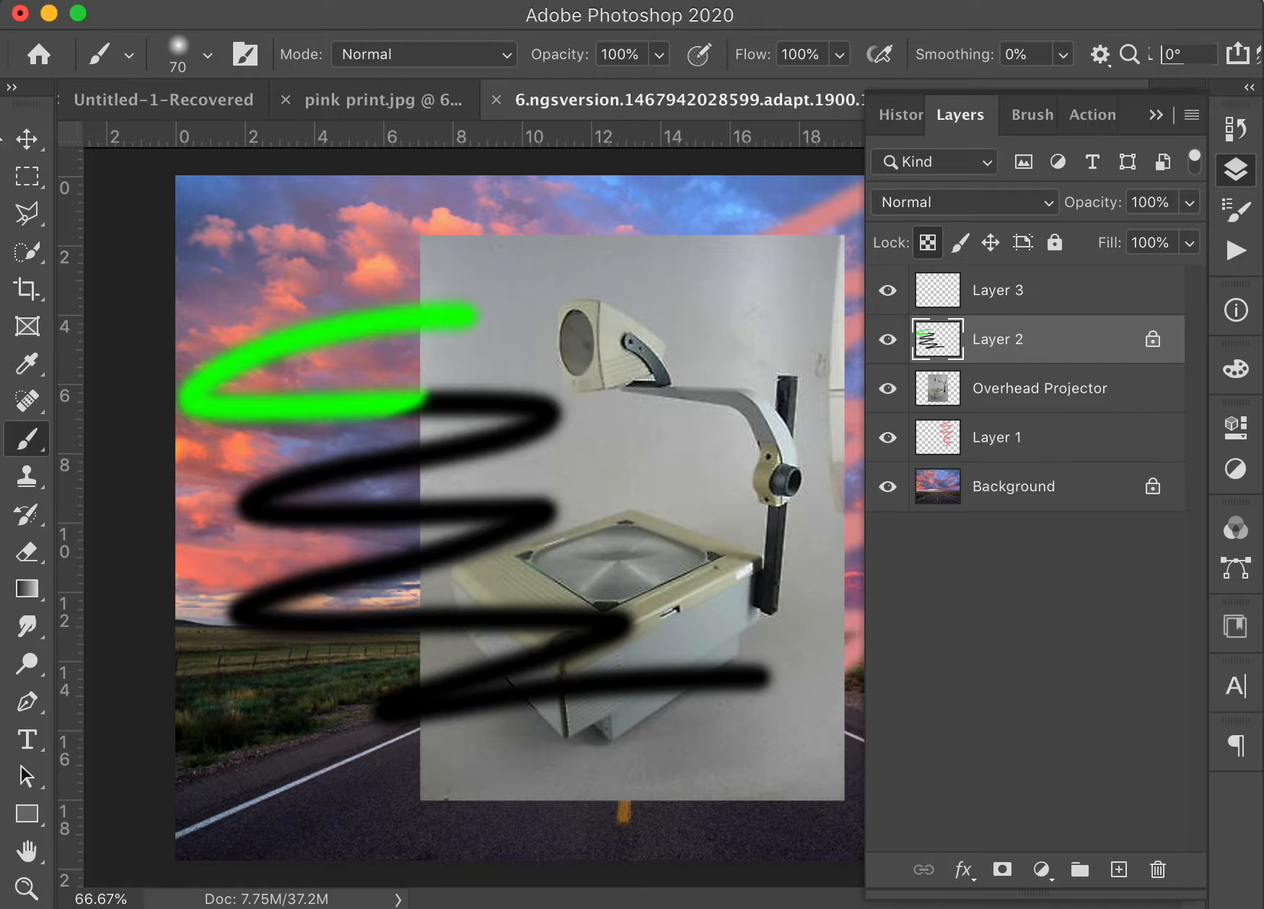
# Move Layer 2's zigzag slightly up and to the right with the Move tool, and lock the layer's position
pyautogui.click(27, 139)
pyautogui.moveTo(345, 333)
pyautogui.mouseDown()
pyautogui.moveTo(420, 323)
pyautogui.moveTo(369, 341)
pyautogui.moveTo(369, 301)
pyautogui.mouseUp()
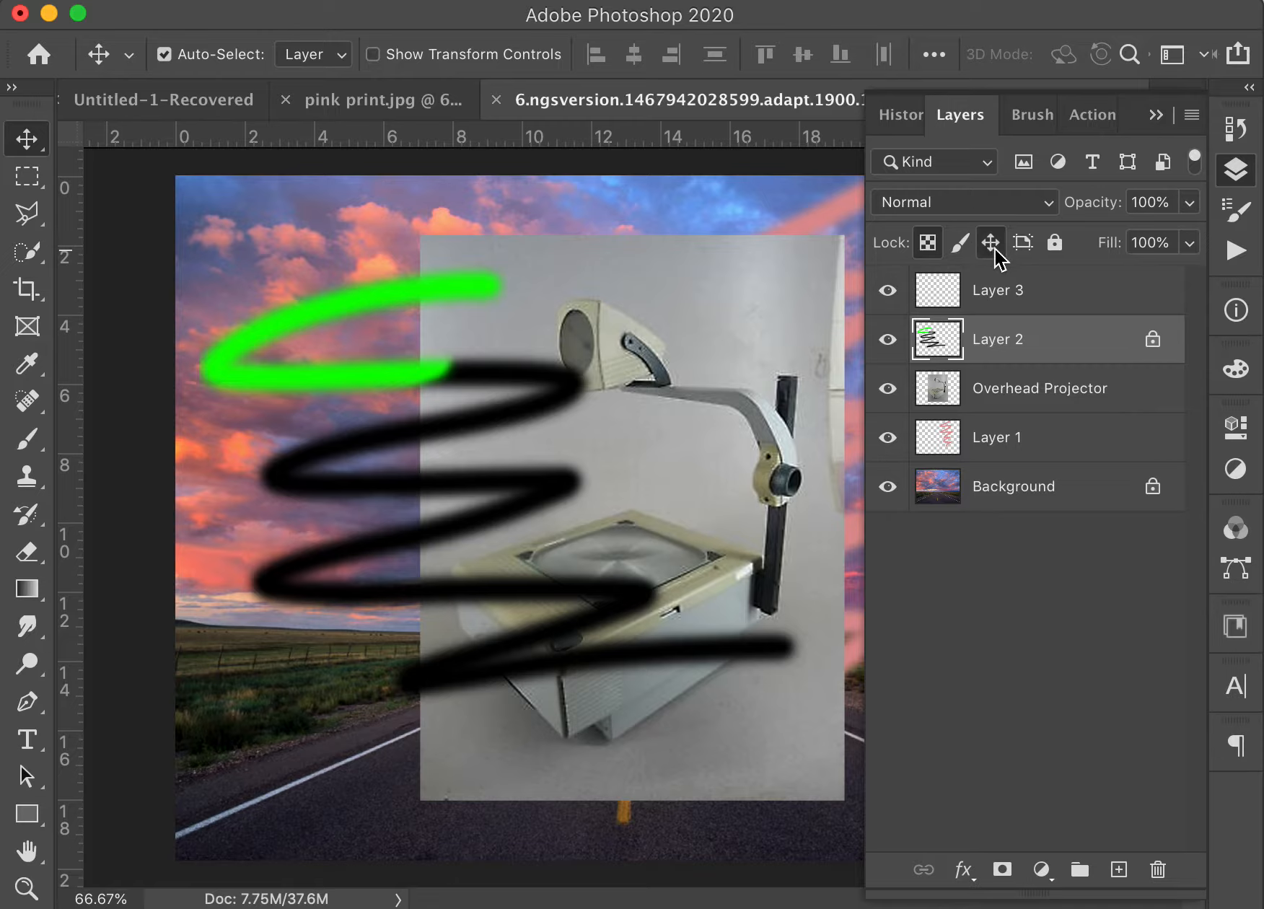
# Try to move the position-locked zigzag, shift the projector picture to the right, and reselect Layer 2
pyautogui.moveTo(426, 377)
pyautogui.mouseDown()
pyautogui.moveTo(333, 371)
pyautogui.moveTo(576, 374)
pyautogui.mouseUp()
pyautogui.click(295, 374)
pyautogui.moveTo(297, 375)
pyautogui.mouseDown()
pyautogui.moveTo(327, 374)
pyautogui.moveTo(241, 404)
pyautogui.moveTo(326, 391)
pyautogui.moveTo(311, 359)
pyautogui.moveTo(304, 368)
pyautogui.mouseUp()
pyautogui.click(960, 348)
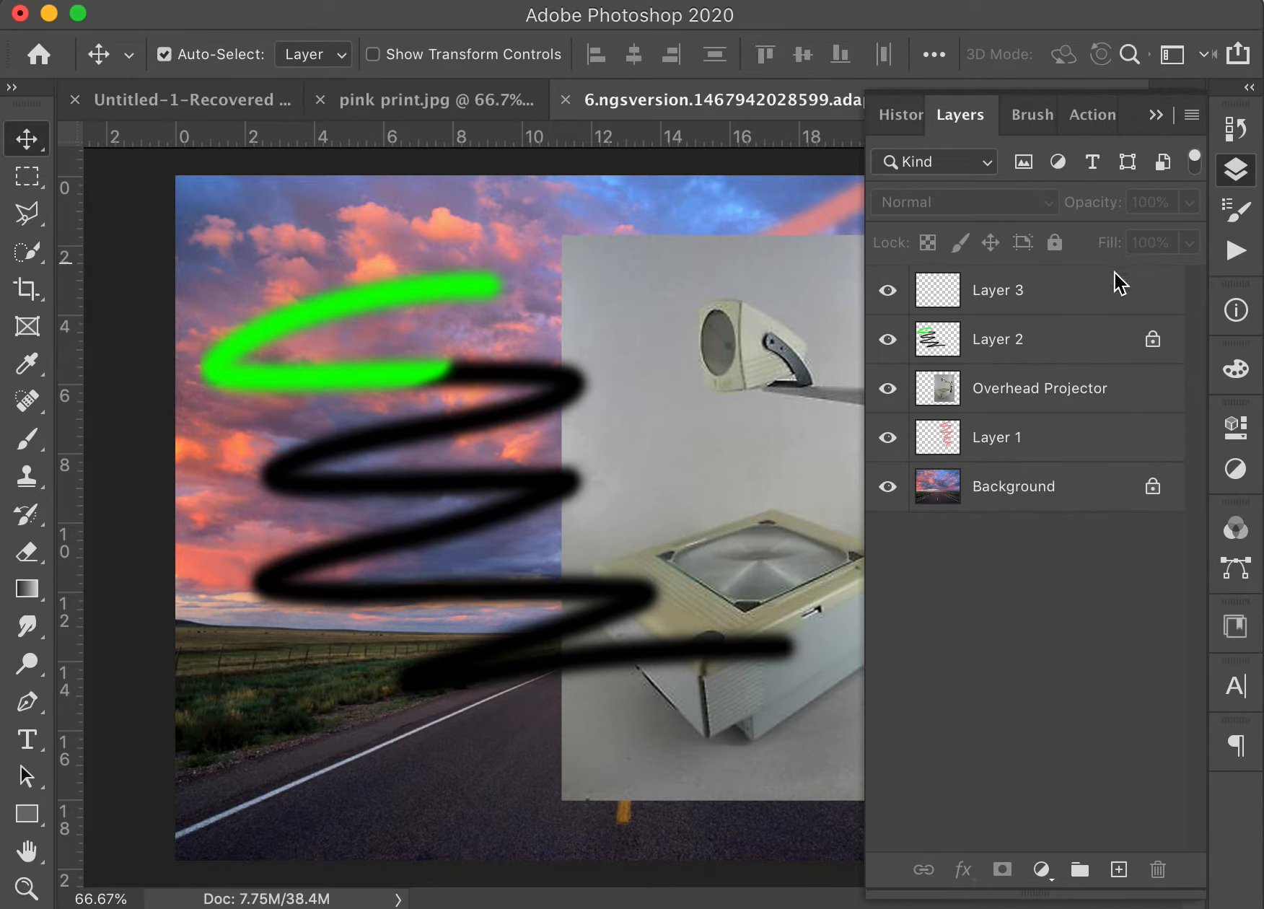
pyautogui.click(1039, 334)
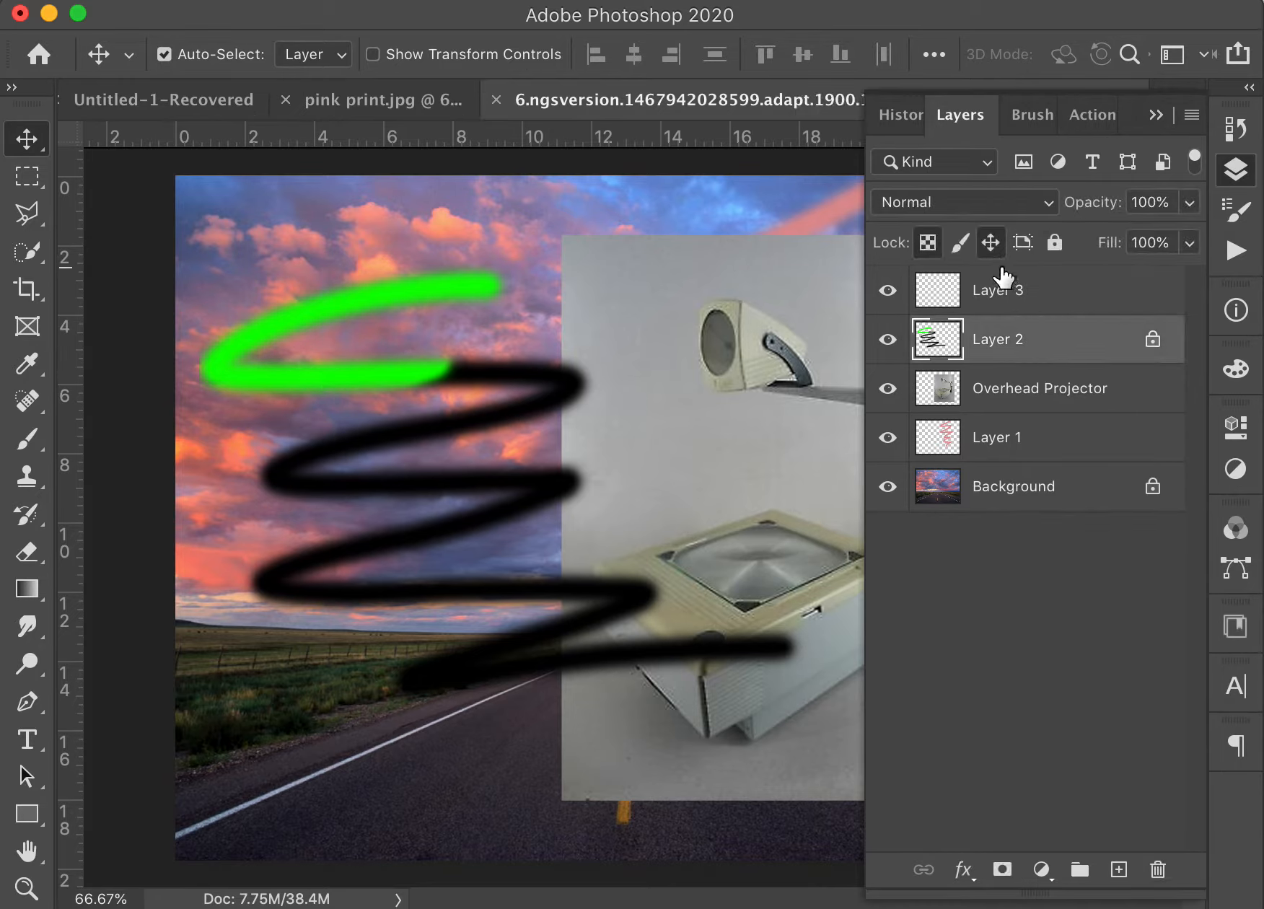
# Lock Layer 2's image pixels and try to paint on the layer with the Brush tool
pyautogui.click(960, 244)
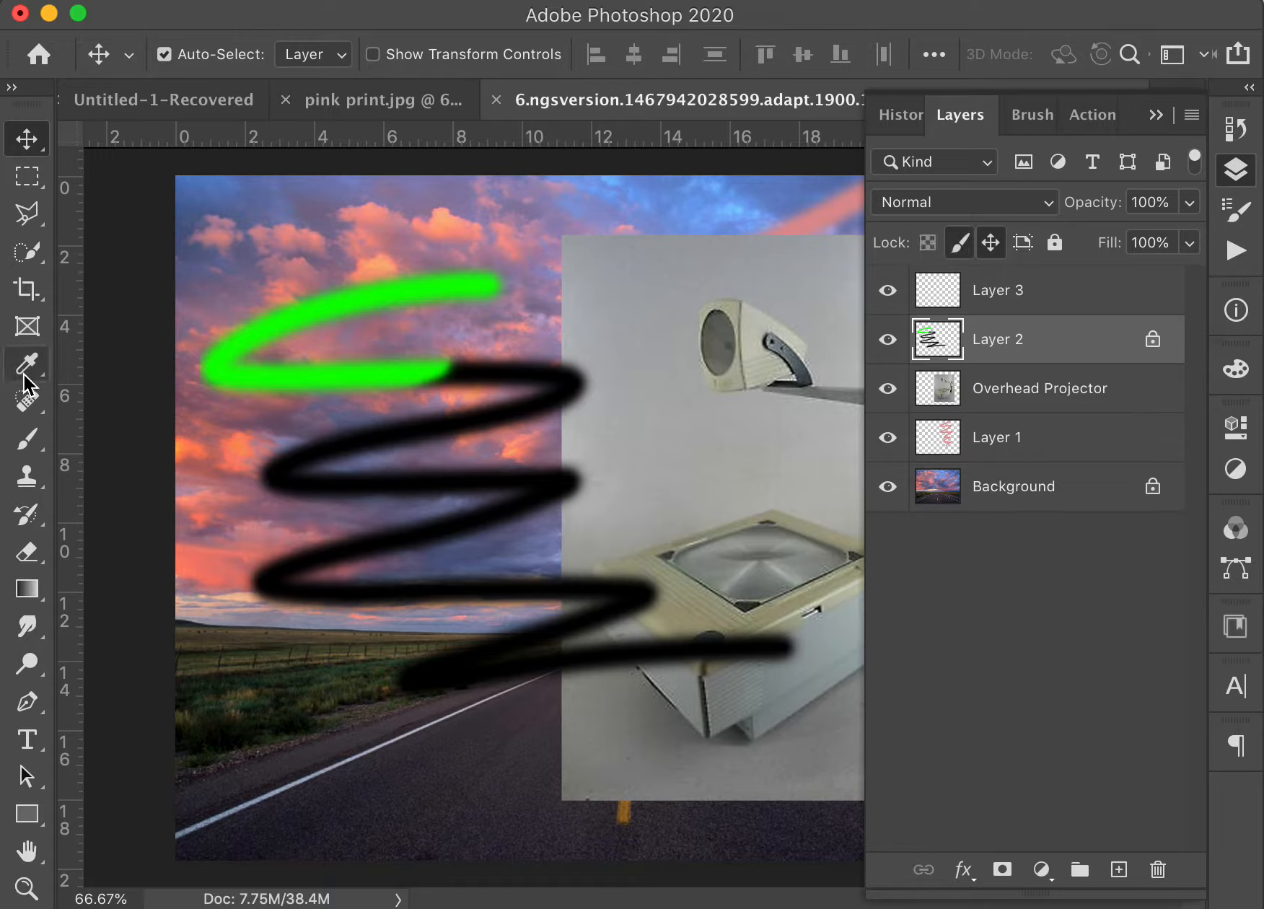
pyautogui.click(26, 438)
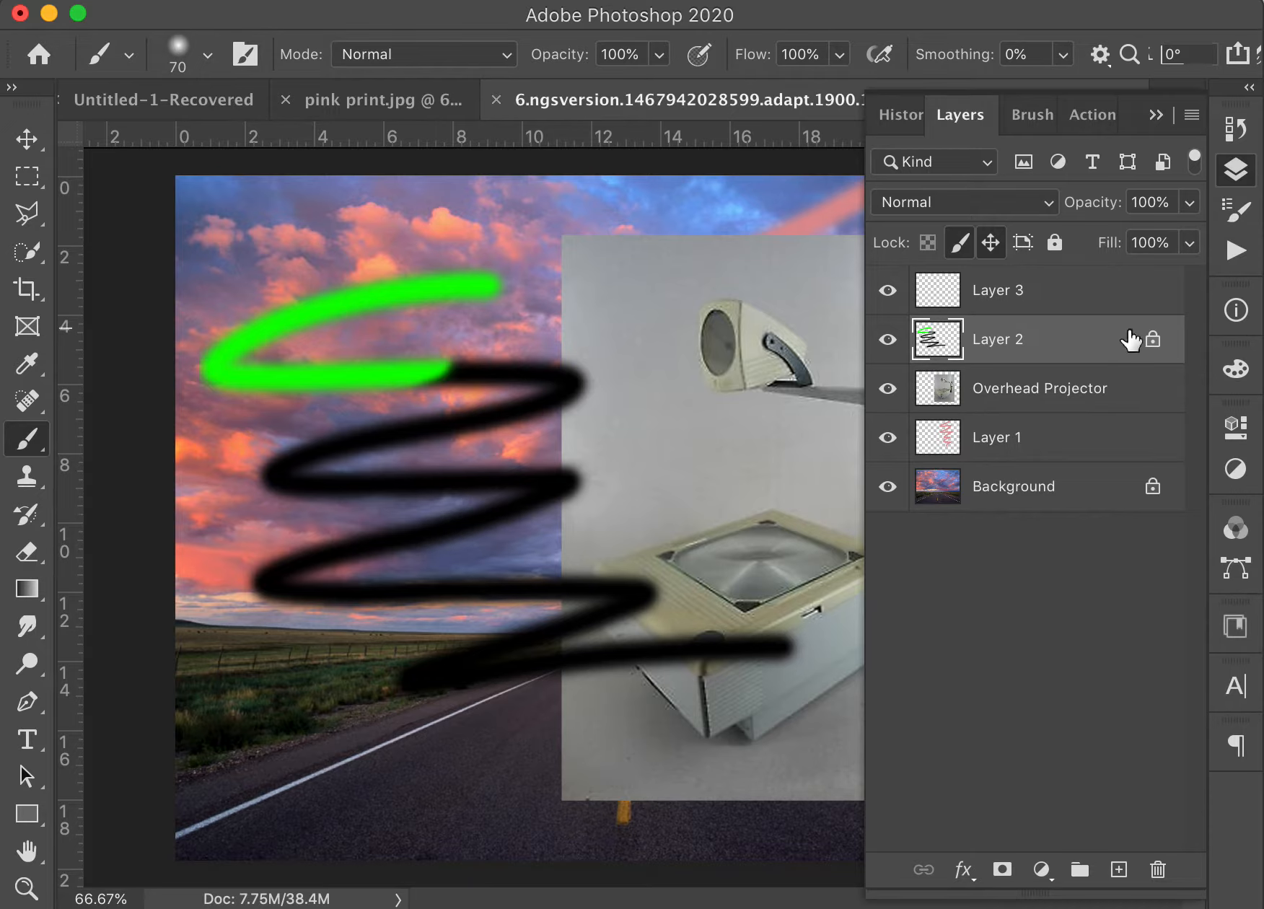
pyautogui.click(452, 602)
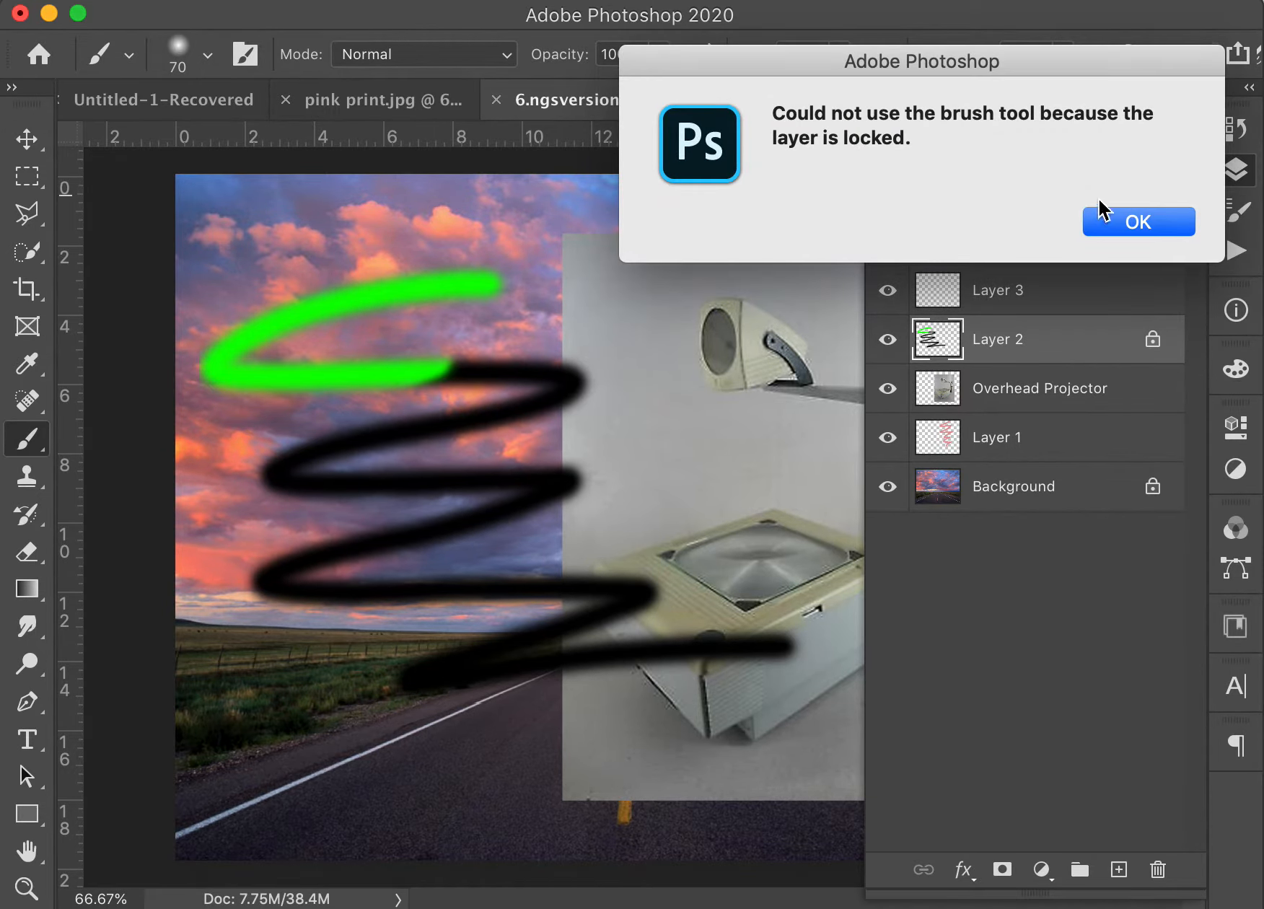
pyautogui.click(1132, 224)
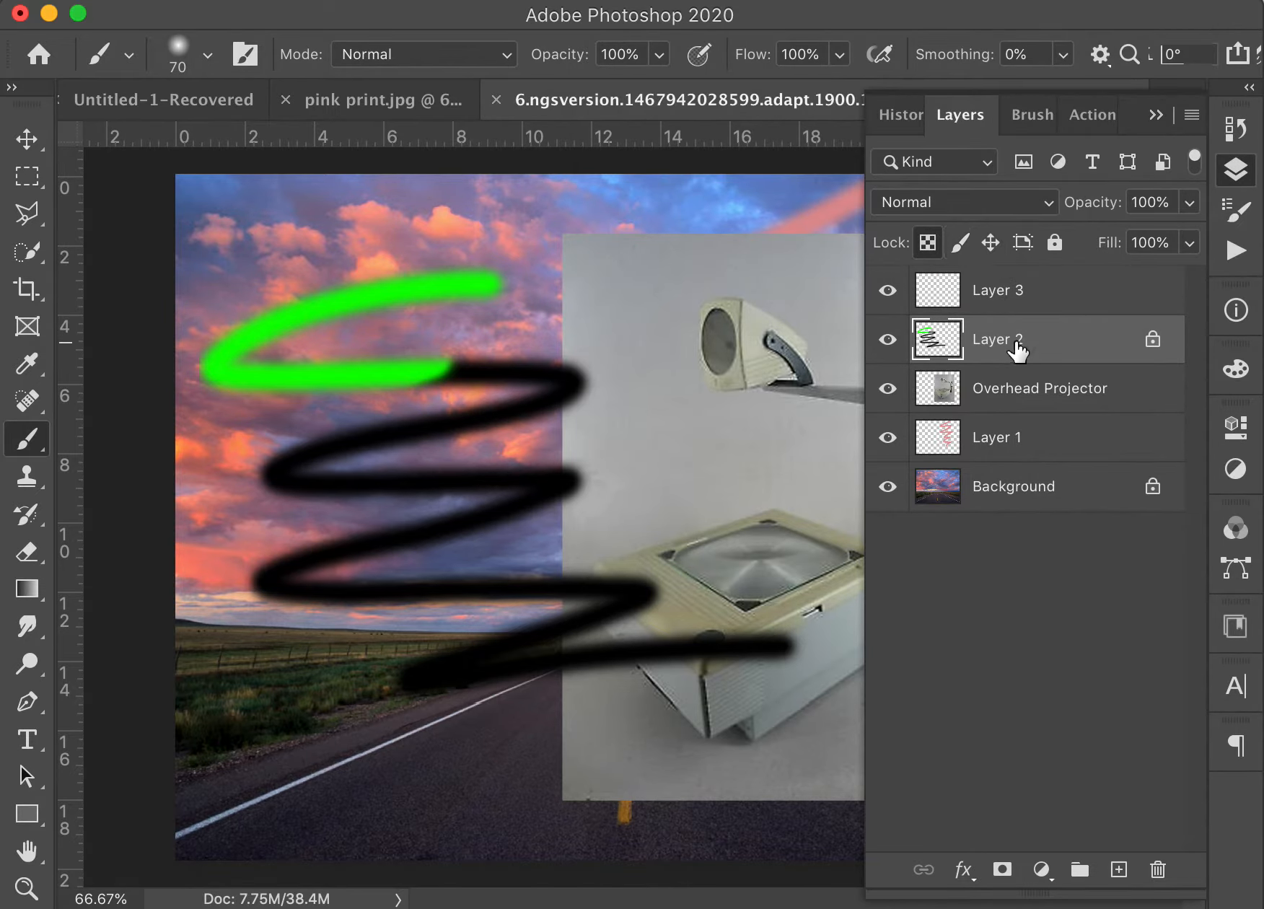
# Paint a short green patch on the zigzag's lower stroke with image pixels unlocked, and clear Layer 2's locks
pyautogui.click(960, 245)
pyautogui.moveTo(440, 584)
pyautogui.mouseDown()
pyautogui.moveTo(419, 597)
pyautogui.moveTo(496, 586)
pyautogui.mouseUp()
pyautogui.click(959, 247)
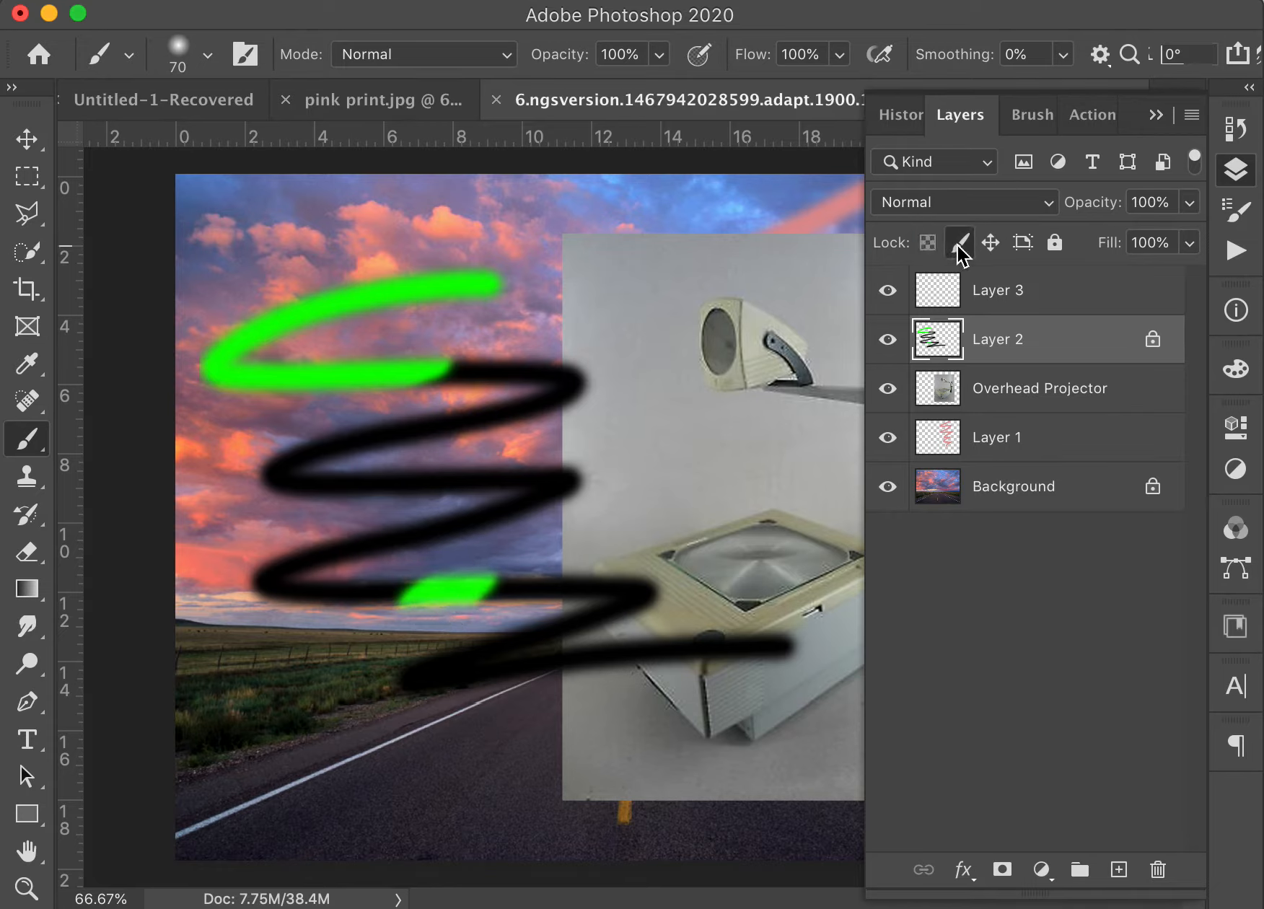
pyautogui.click(959, 247)
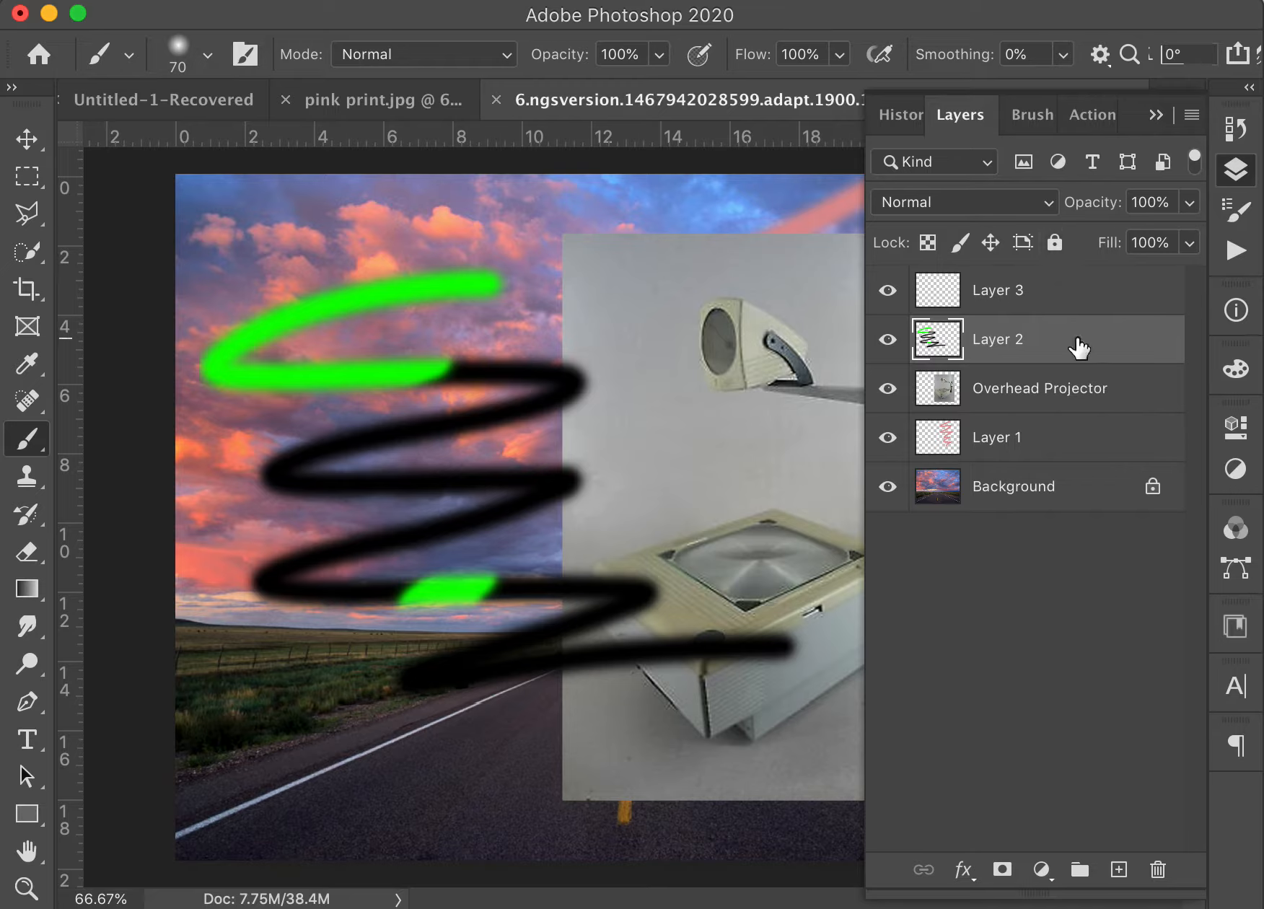
# Lock Layer 2 completely and unlock it again
pyautogui.click(1055, 249)
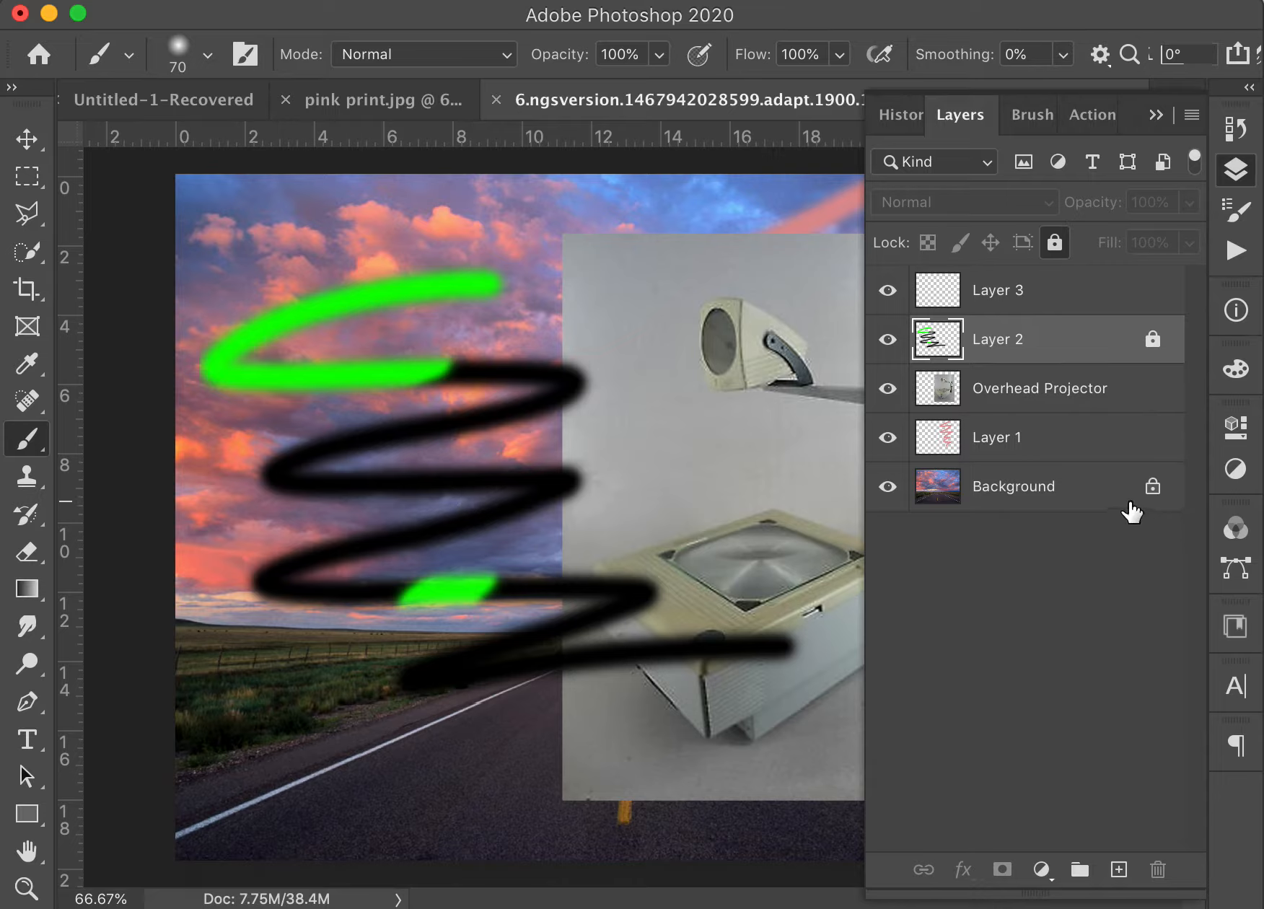
pyautogui.click(1055, 242)
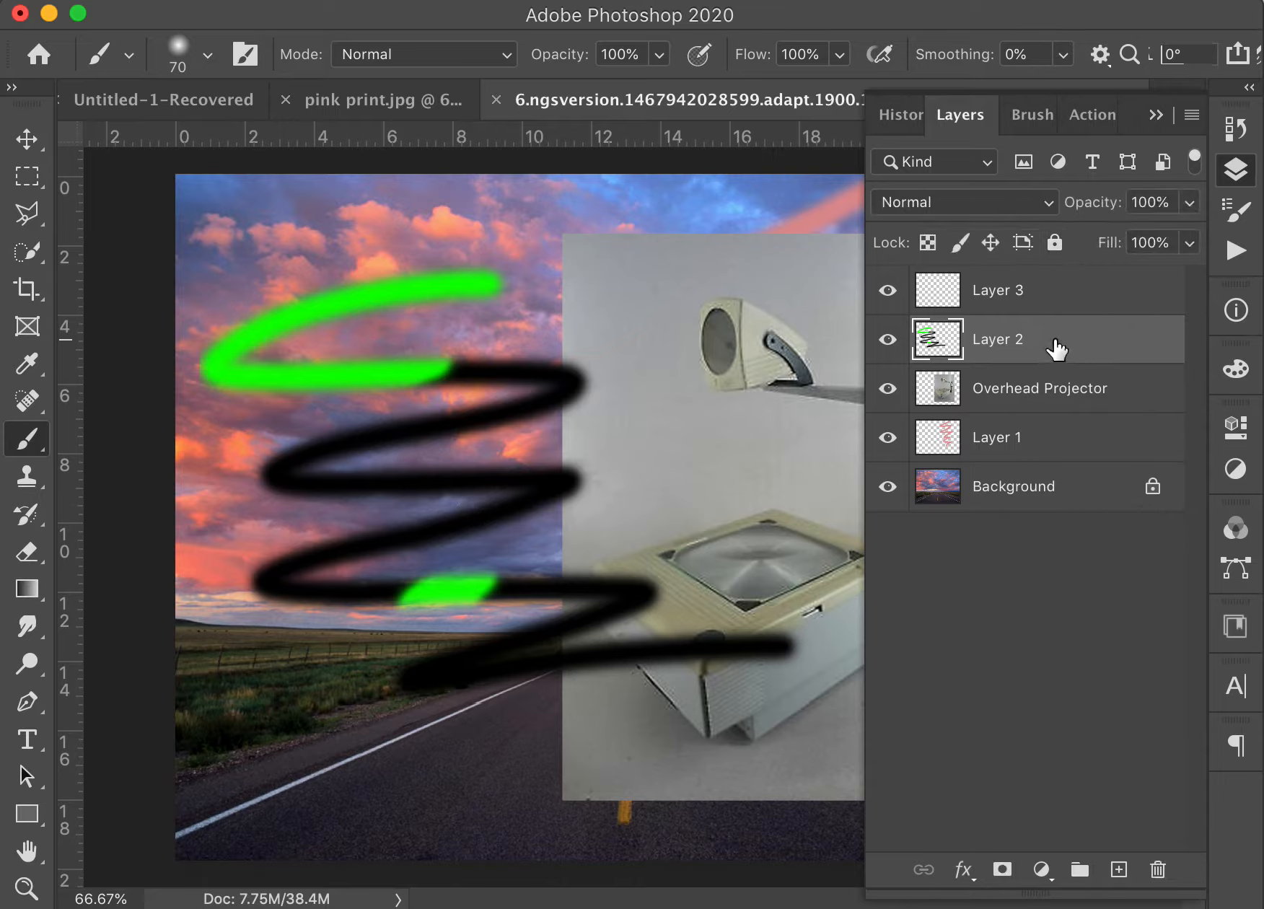
# Examine the blending options and effects in Layer 2's Layer Style dialog and close it
pyautogui.doubleClick(1055, 348)
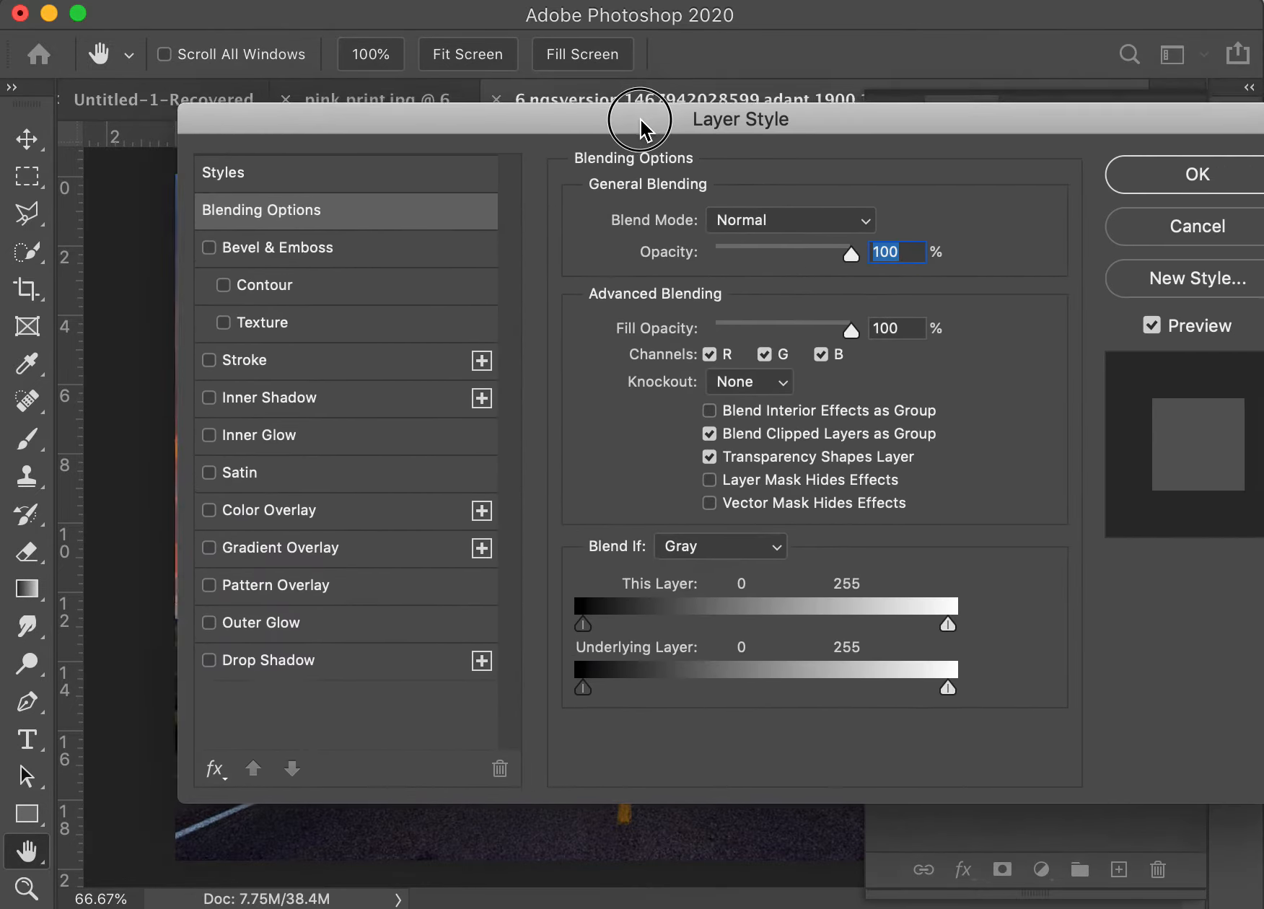
pyautogui.moveTo(644, 127); pyautogui.dragTo(581, 155)
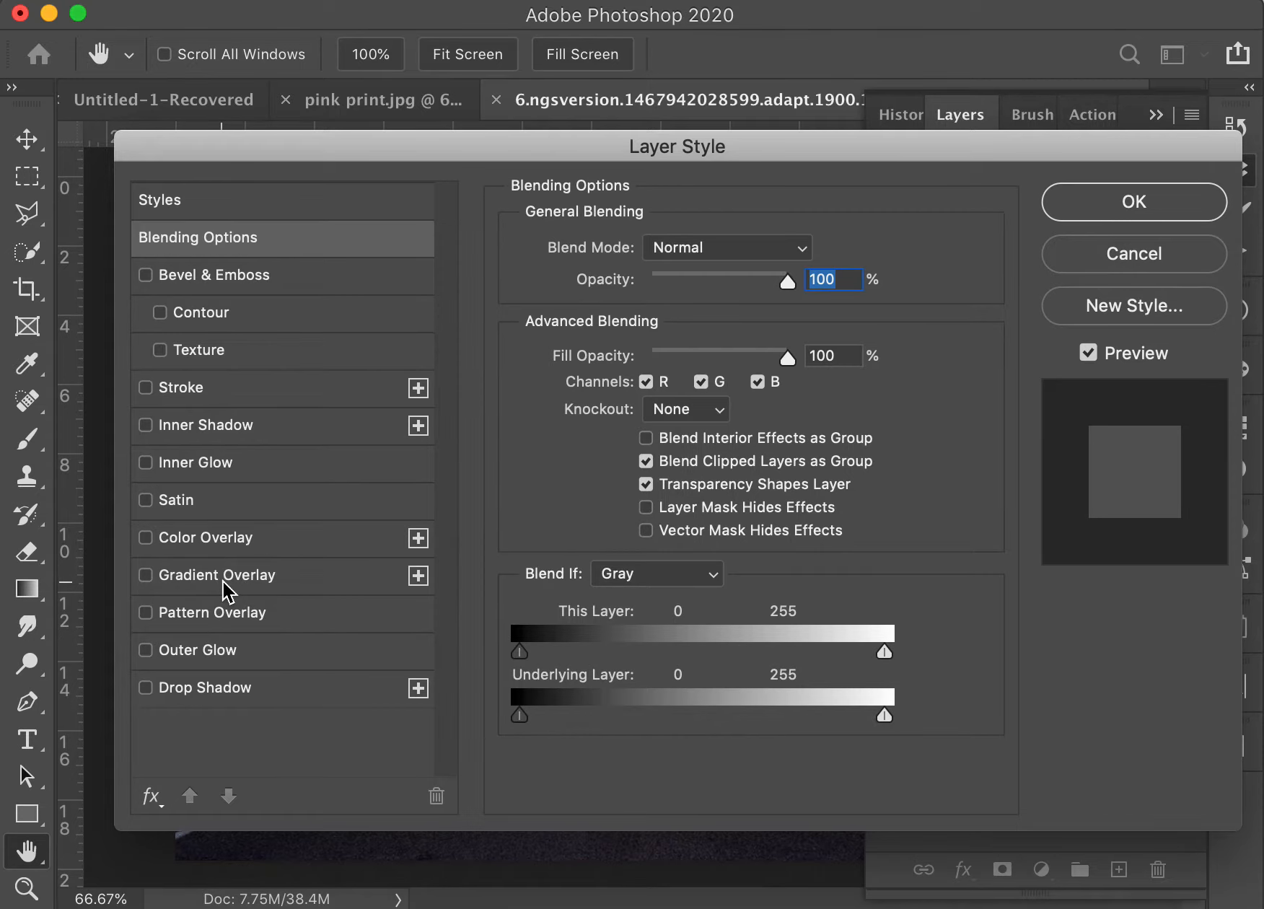
pyautogui.click(1181, 211)
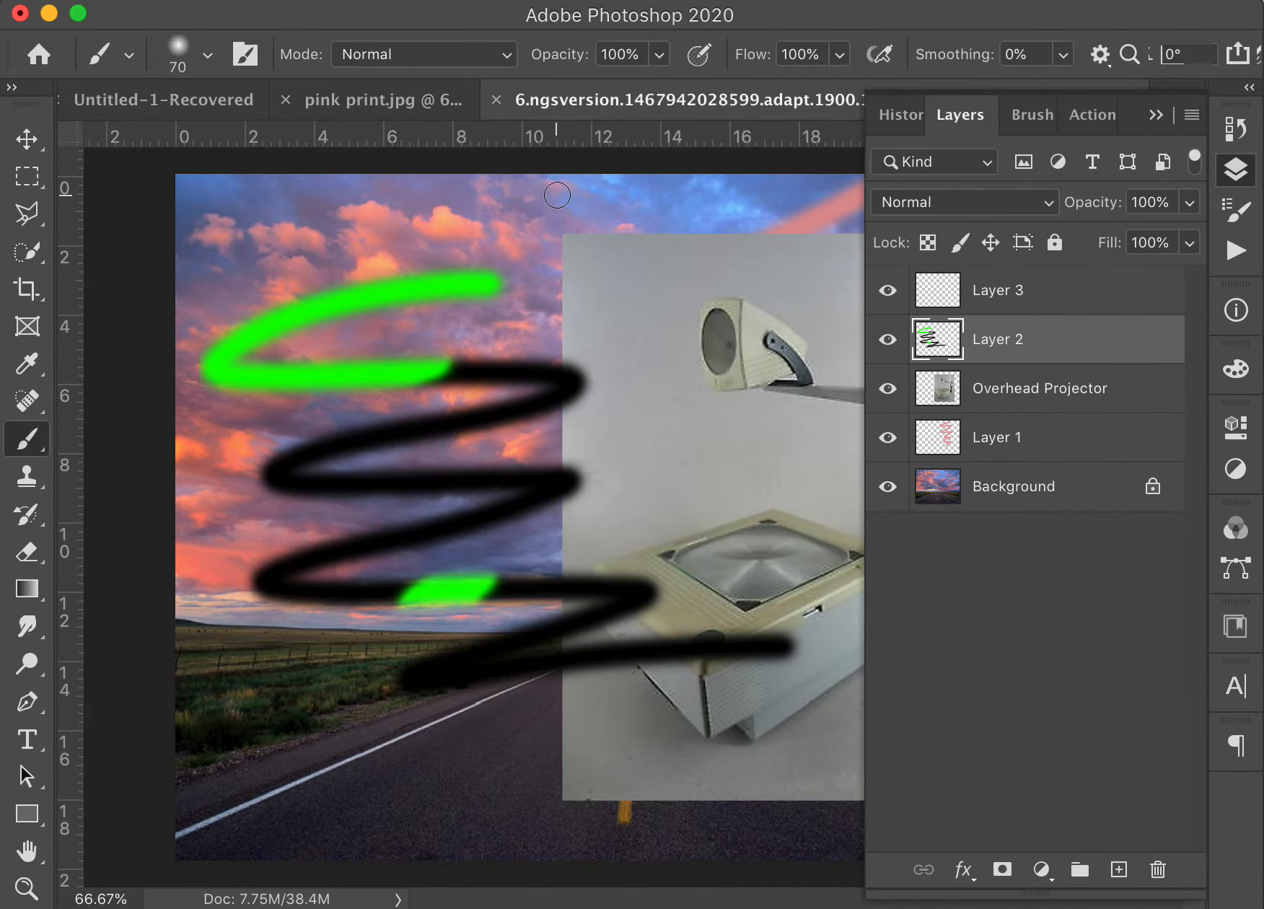
# Hide Layer 2, Overhead Projector and Layer 1, and make Layer 3 the active layer
pyautogui.moveTo(895, 339); pyautogui.dragTo(893, 438)
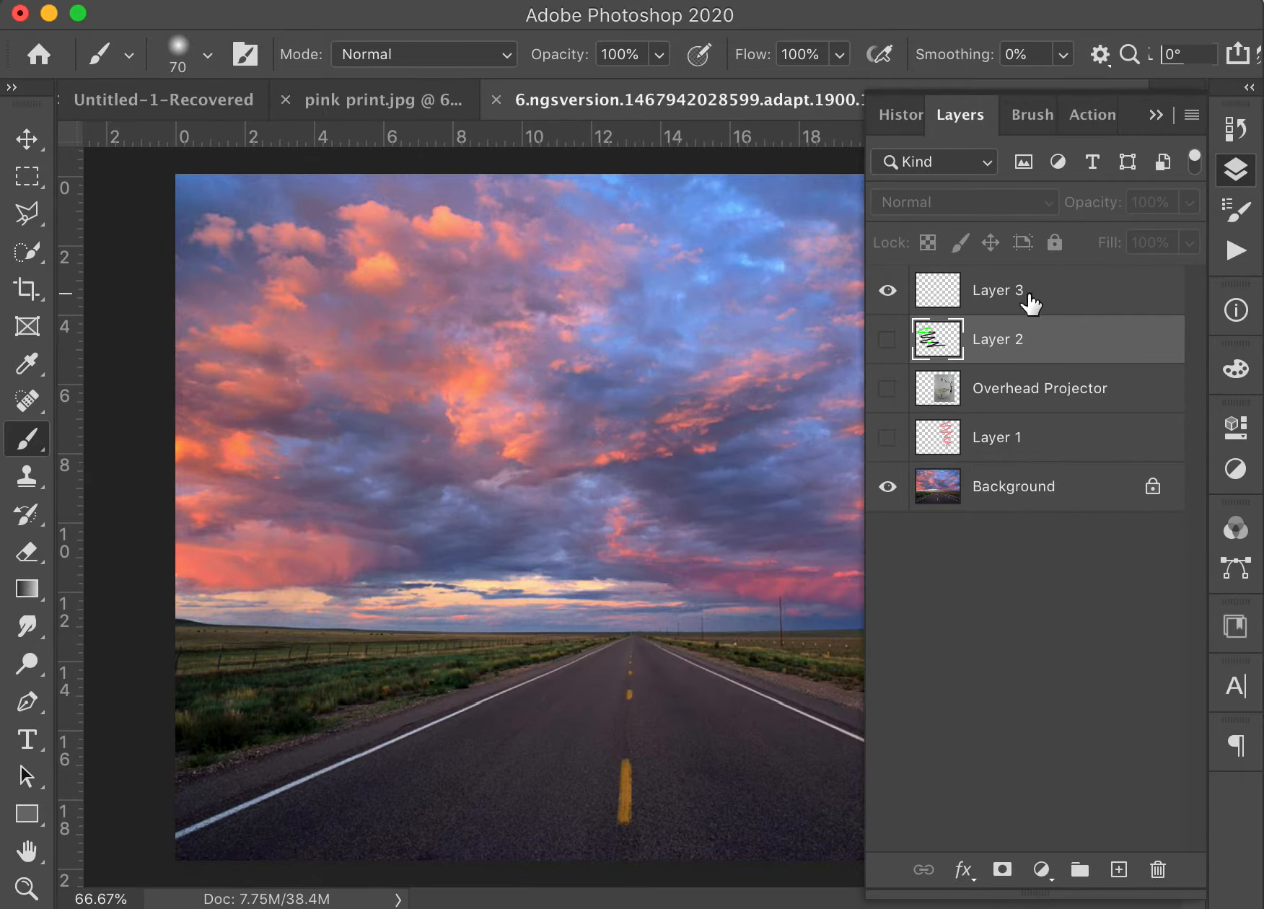
pyautogui.click(1068, 300)
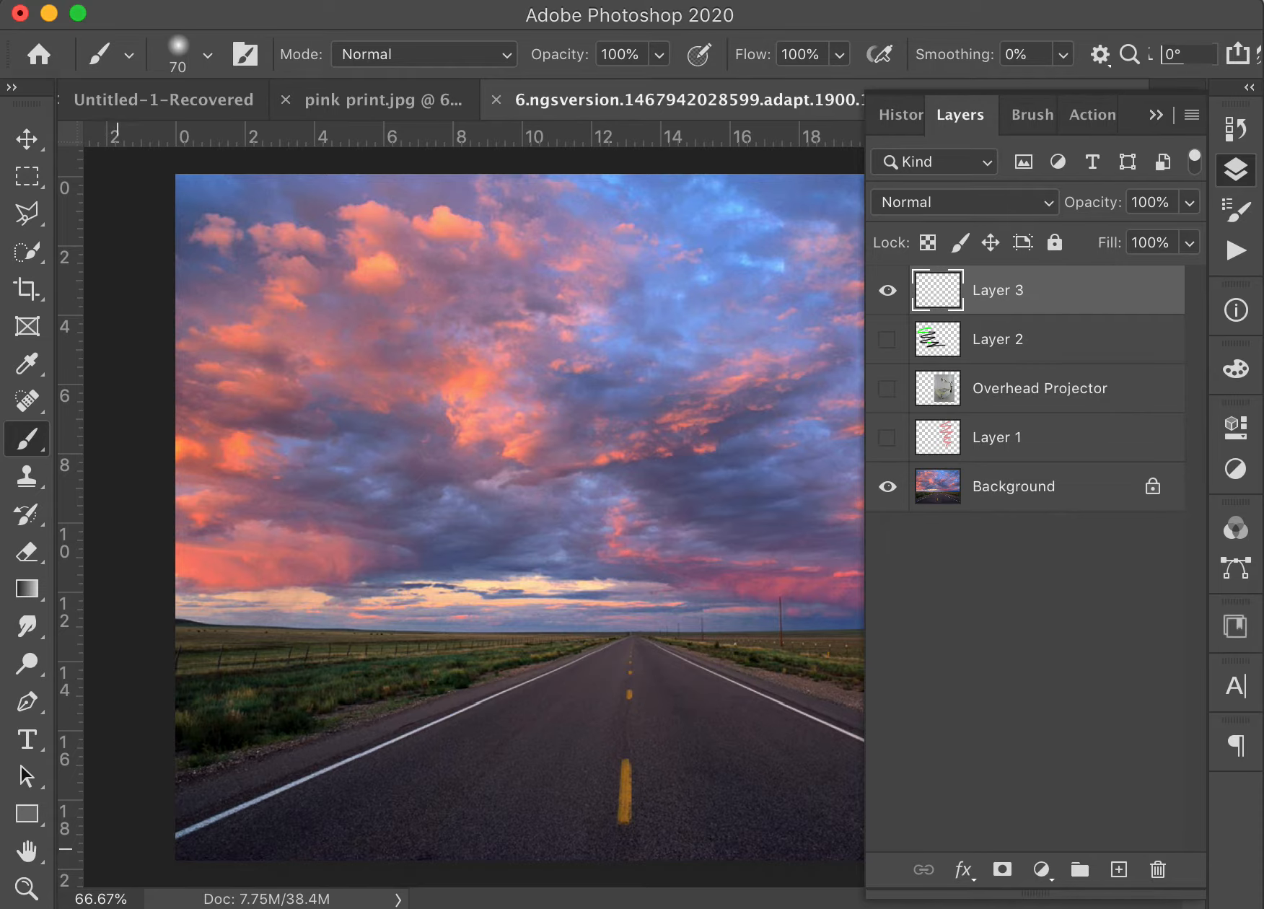
# Choose a dark brown foreground colour
pyautogui.moveTo(1254, 902); pyautogui.dragTo(1263, 908)
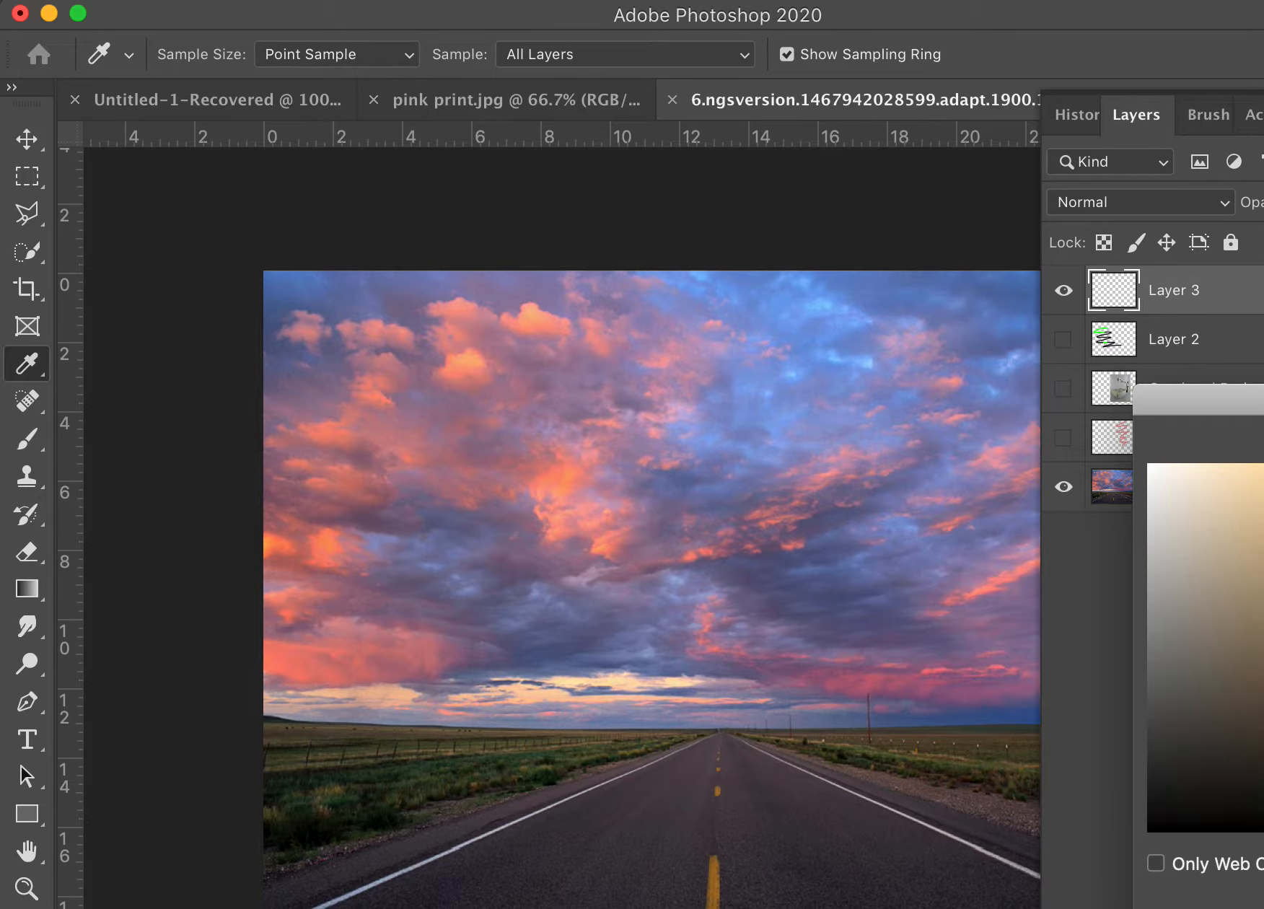
pyautogui.press('Return')
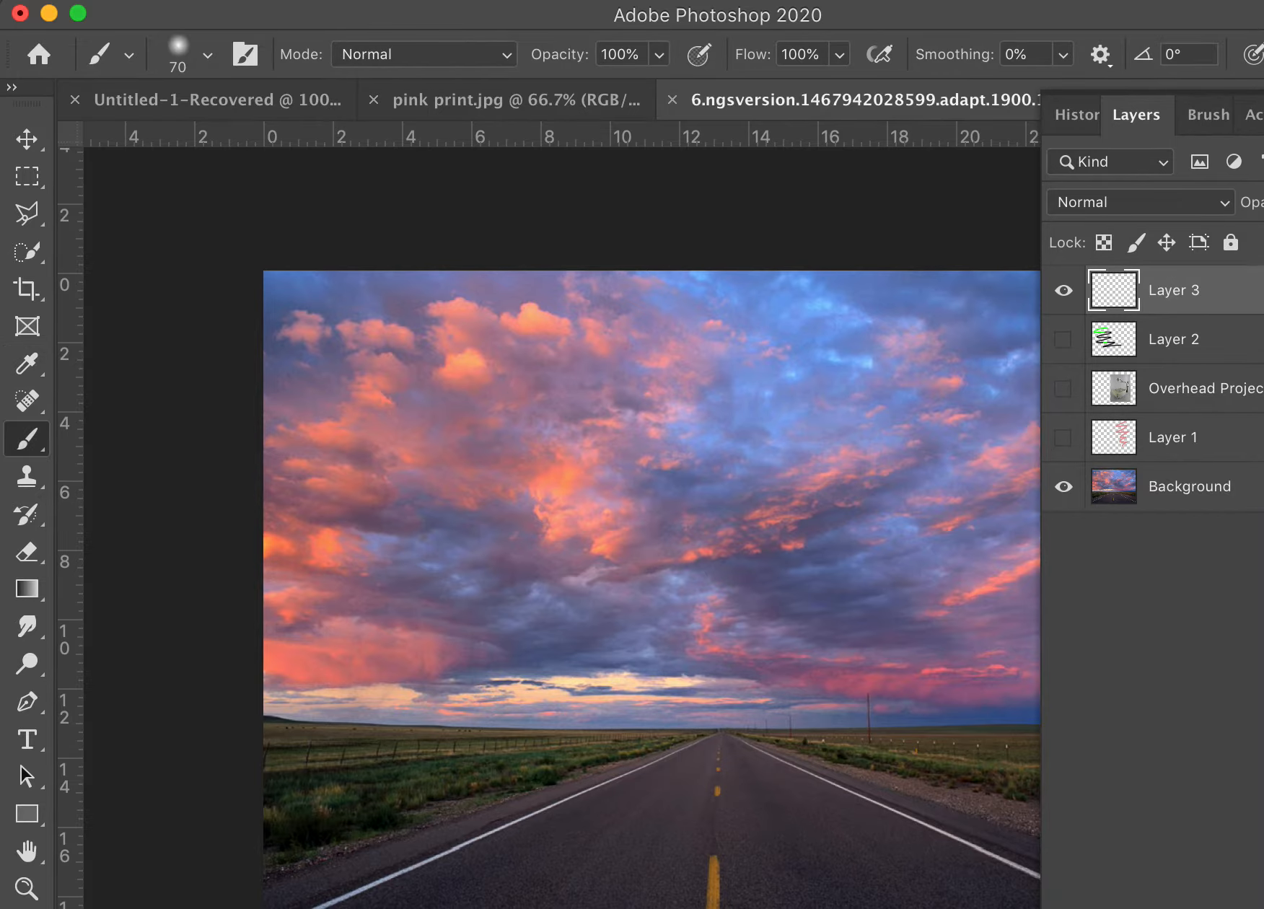
pyautogui.moveTo(1263, 908)
pyautogui.mouseDown()
pyautogui.moveTo(1236, 892)
pyautogui.moveTo(1254, 901)
pyautogui.mouseUp()
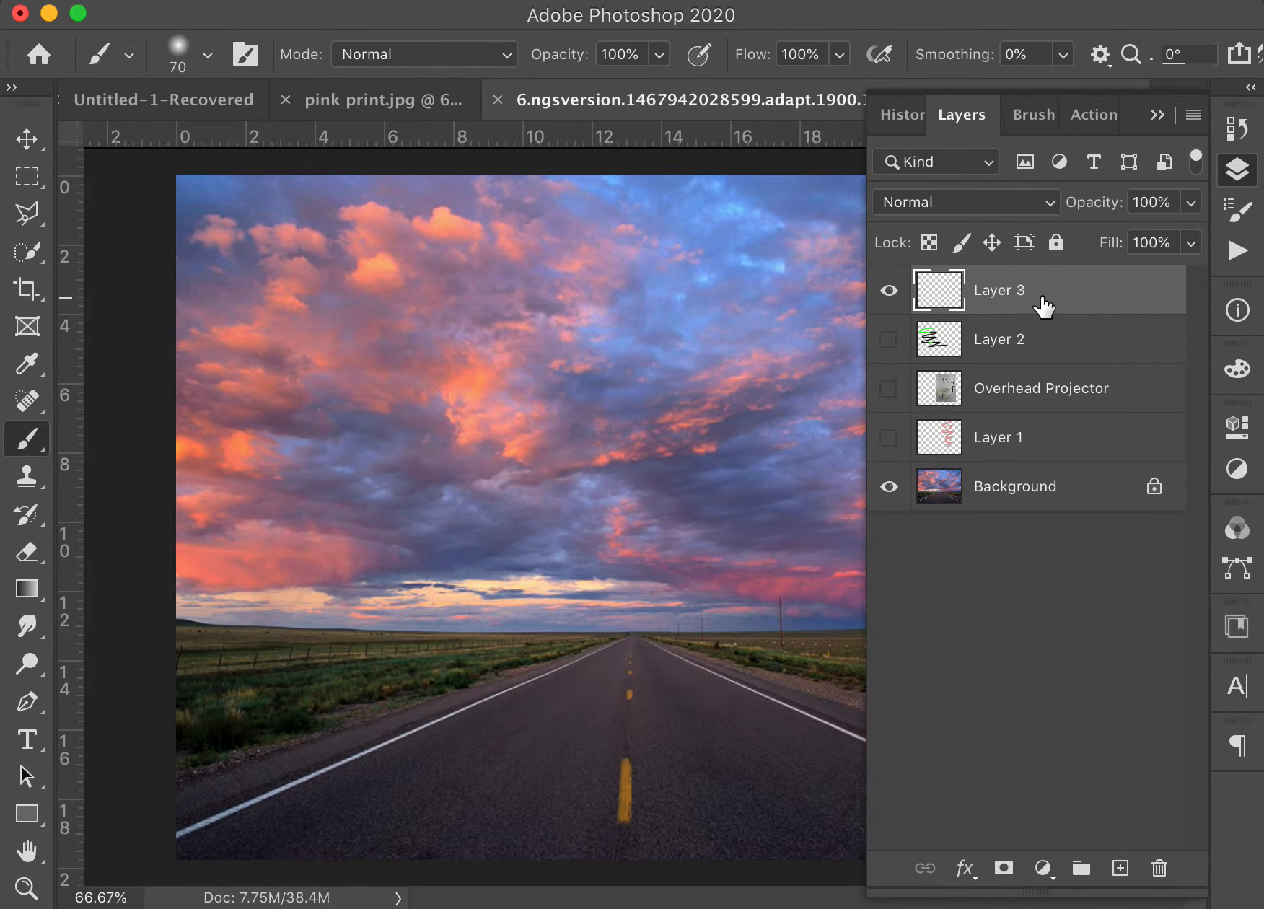
# Enlarge the brush to 250 pixels, paint broad brown strokes across the sky on Layer 3, and undo them
pyautogui.press(']')
pyautogui.press(']')
pyautogui.press(']')
pyautogui.press(']')
pyautogui.press(']')
pyautogui.press(']')
pyautogui.moveTo(217, 267)
pyautogui.mouseDown()
pyautogui.moveTo(521, 187)
pyautogui.moveTo(711, 224)
pyautogui.mouseUp()
pyautogui.moveTo(677, 324)
pyautogui.mouseDown()
pyautogui.moveTo(517, 411)
pyautogui.moveTo(302, 444)
pyautogui.mouseUp()
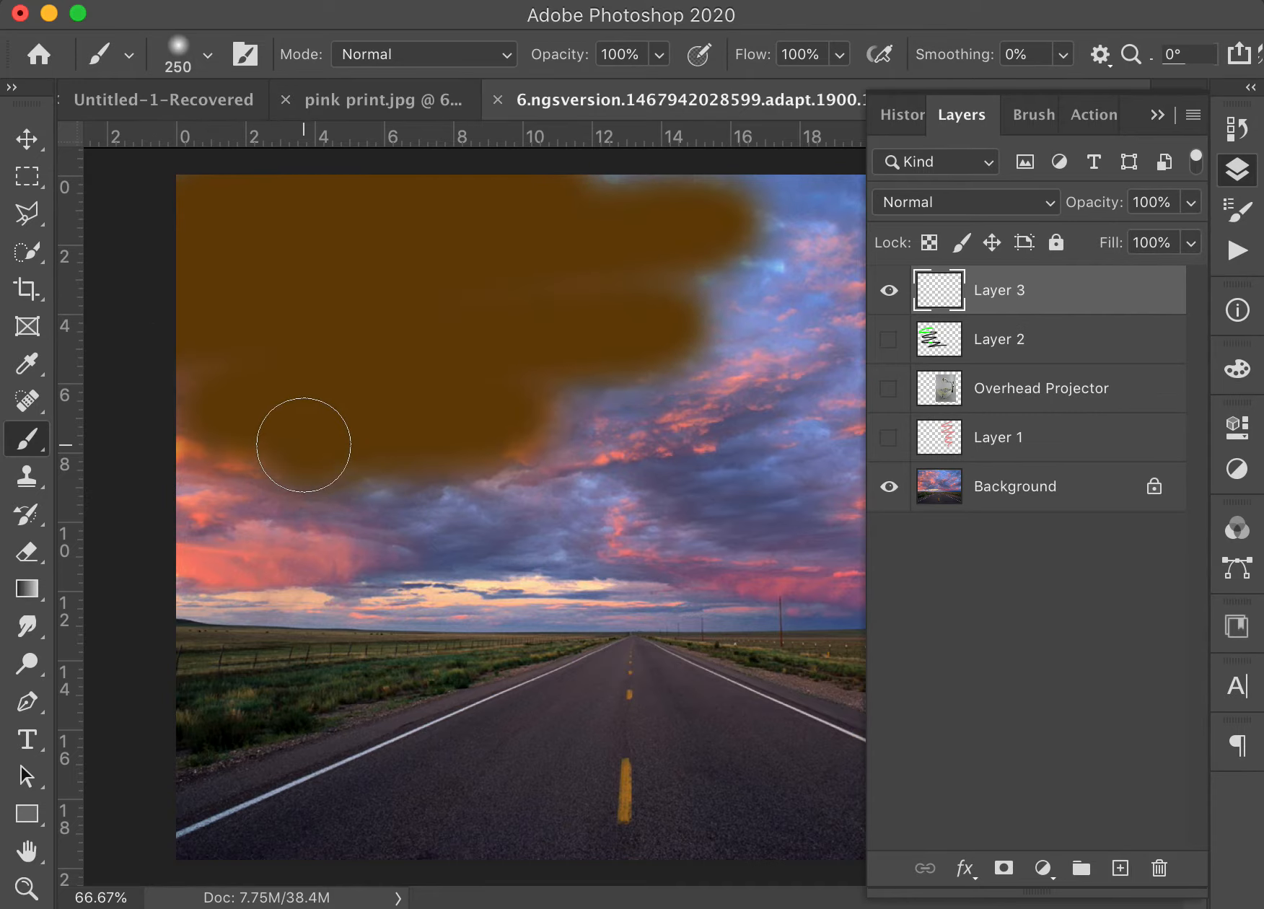
pyautogui.press('super+z')
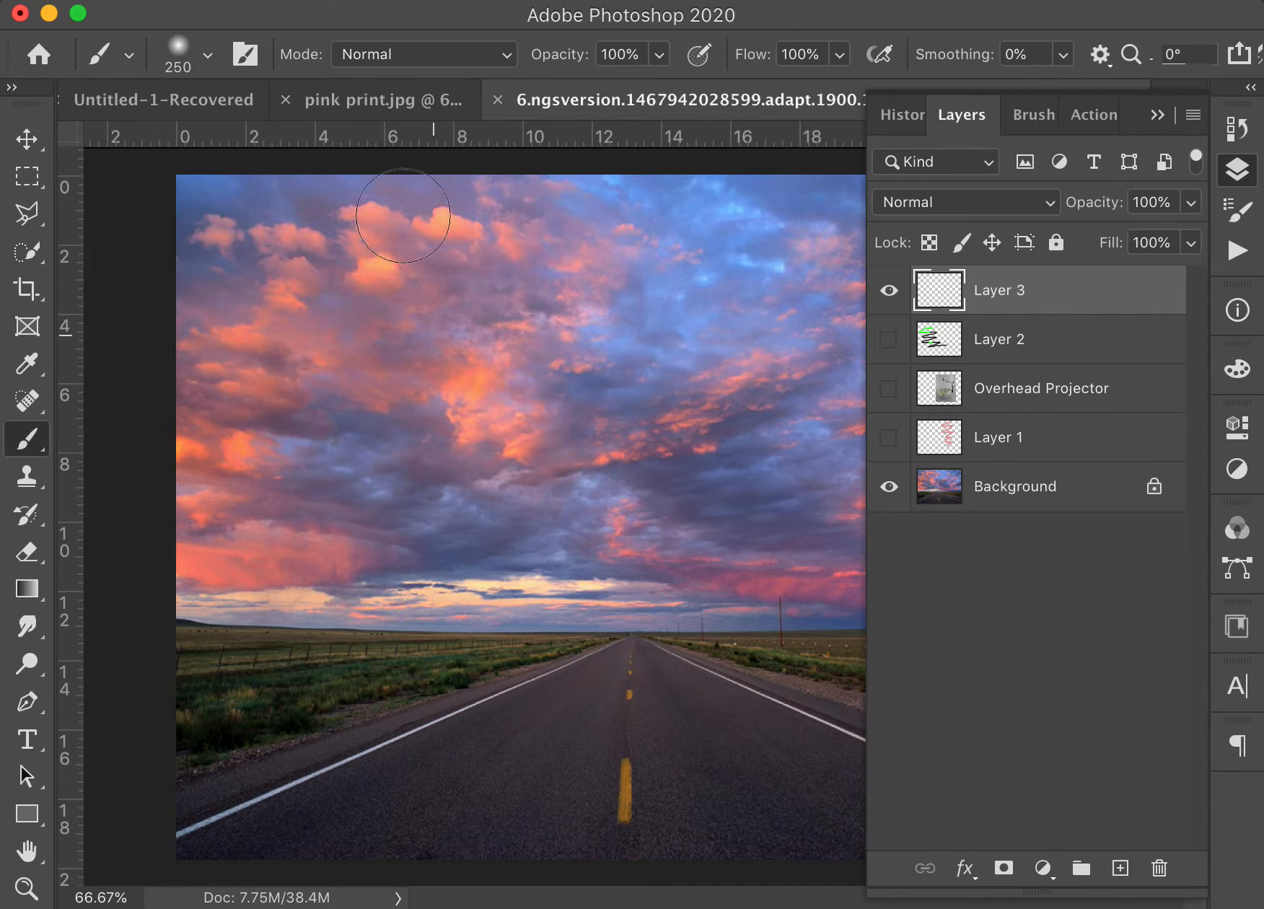
# Marquee-select the whole canvas, fill Layer 3 with the foreground colour, and clear the selection
pyautogui.click(27, 180)
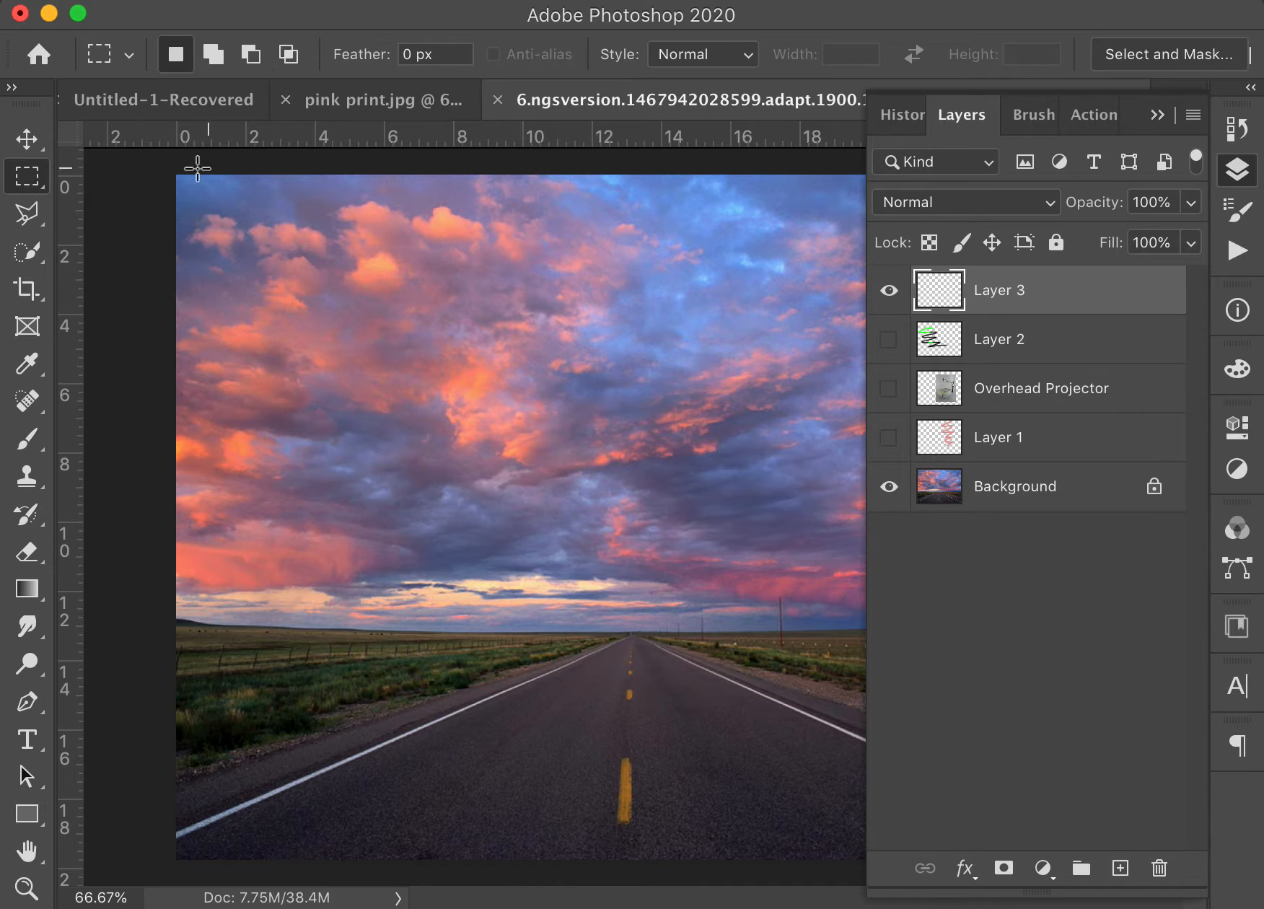
pyautogui.moveTo(198, 169); pyautogui.dragTo(866, 863)
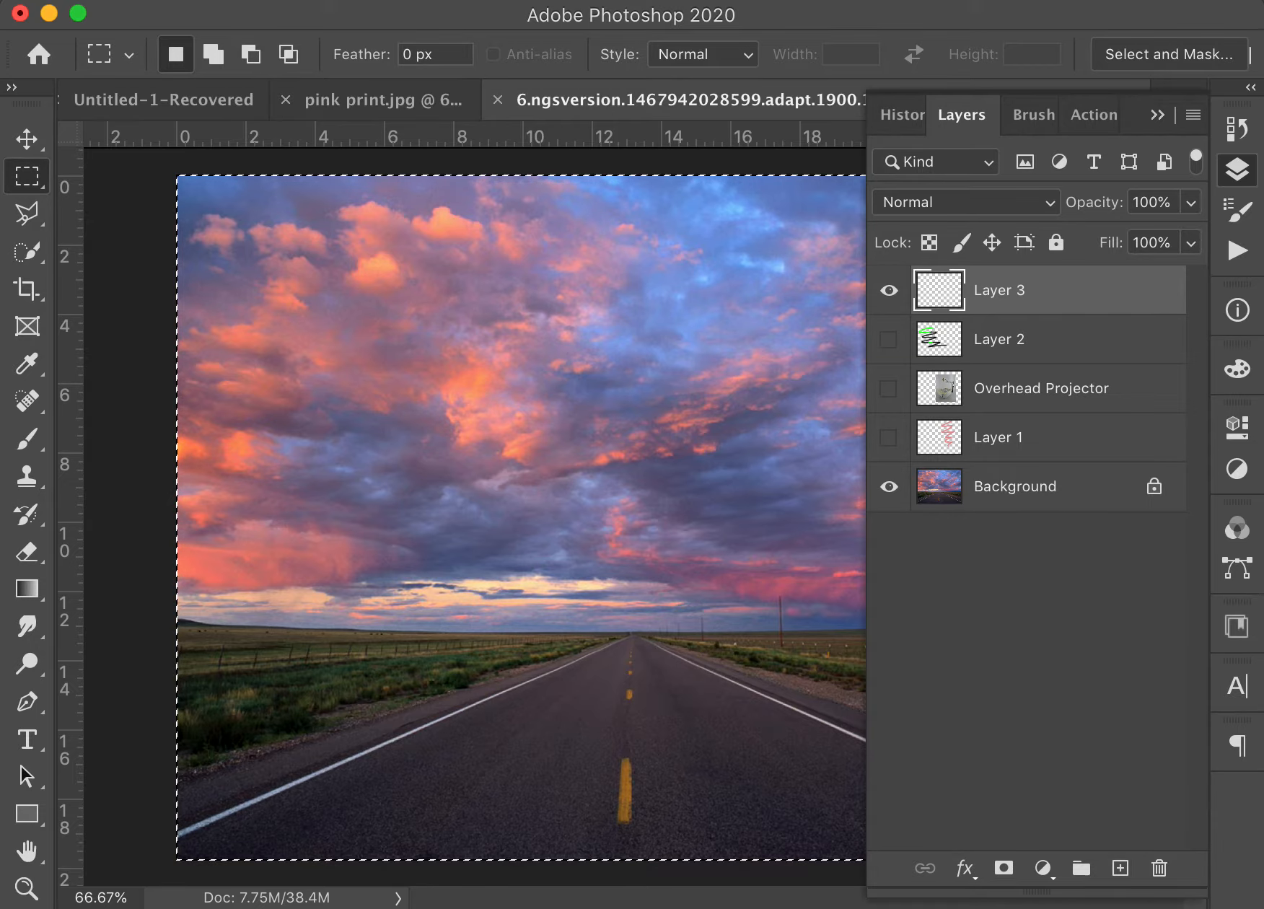
pyautogui.hotkey('shift', 'BackSpace')
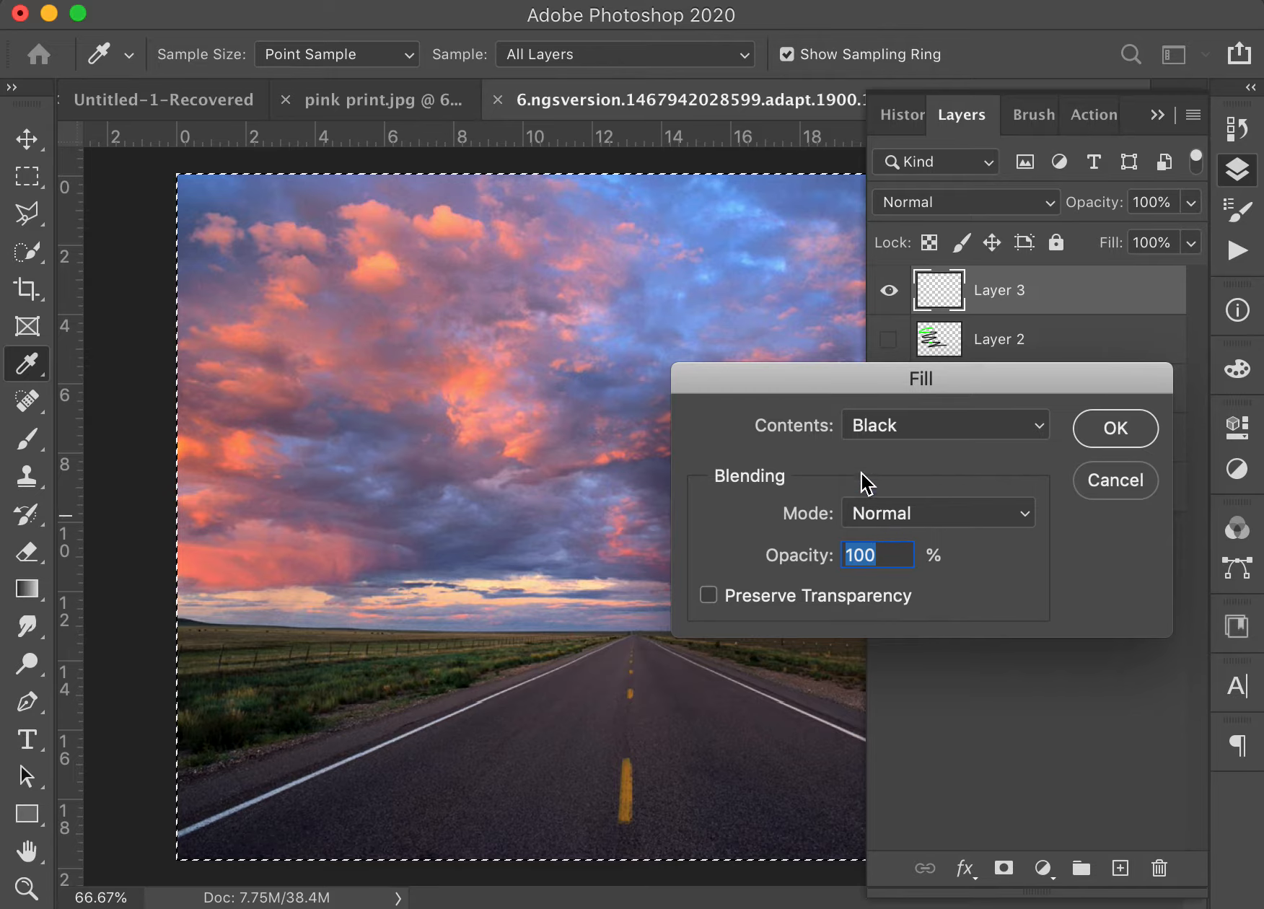
pyautogui.click(863, 431)
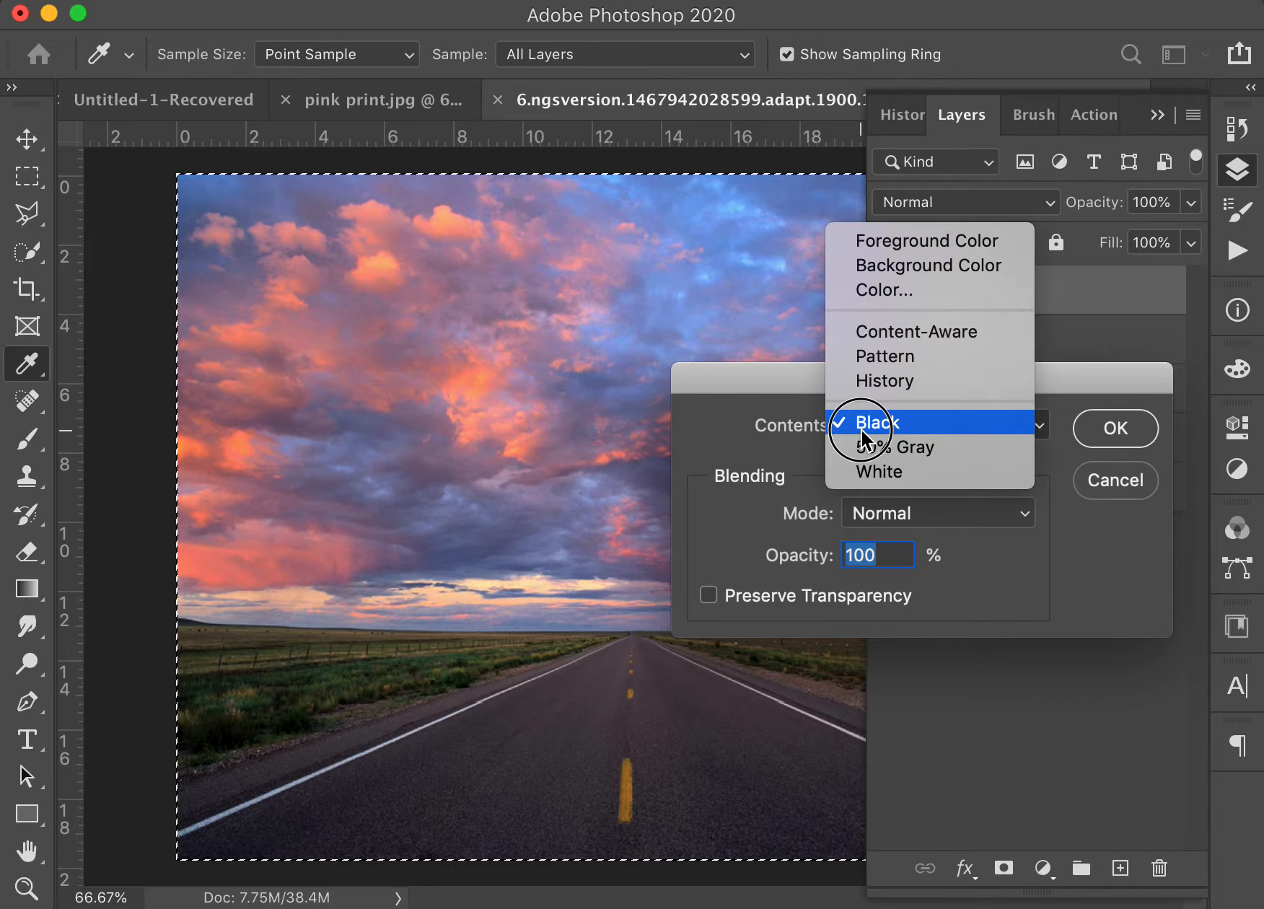
pyautogui.click(907, 243)
pyautogui.click(1130, 431)
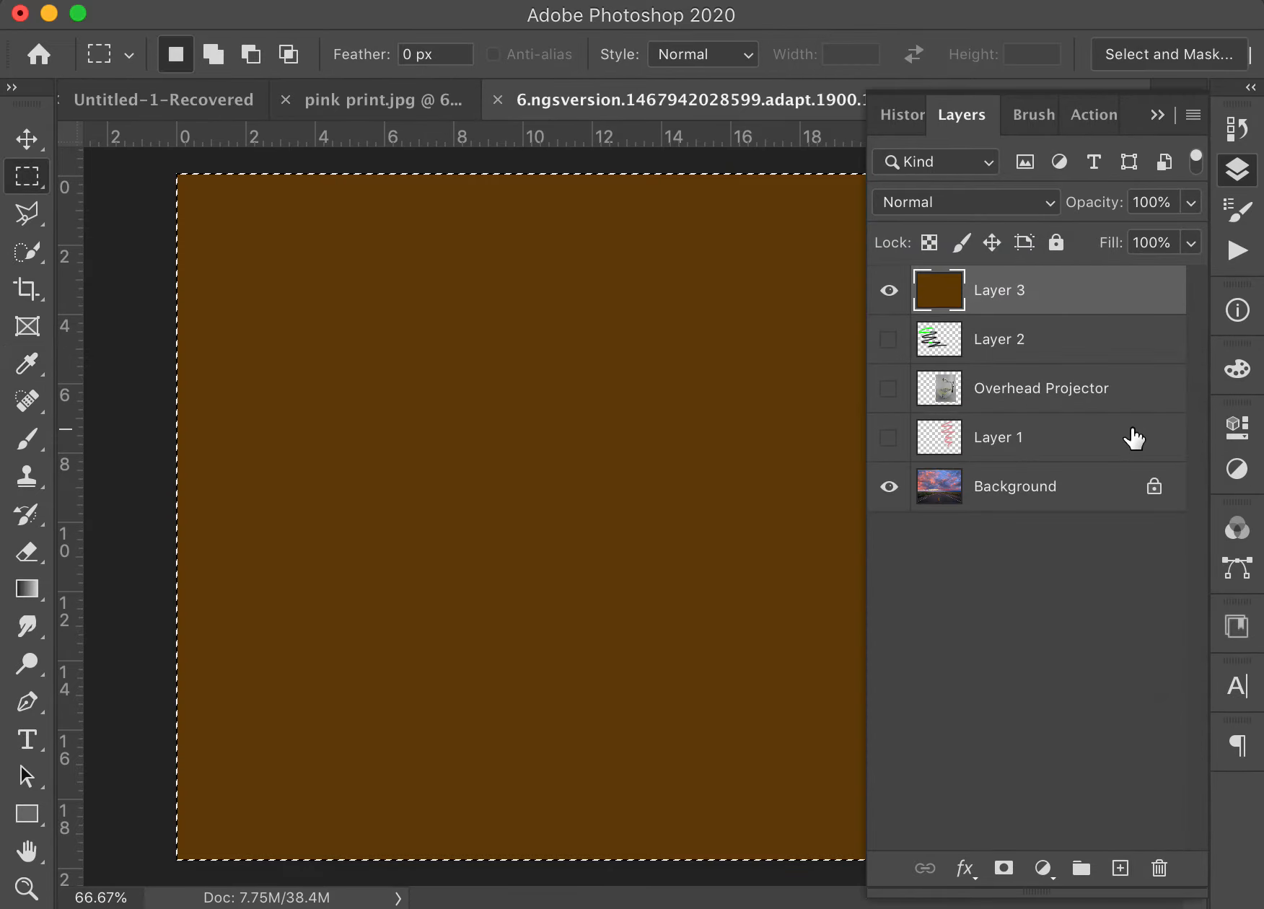
pyautogui.click(352, 456)
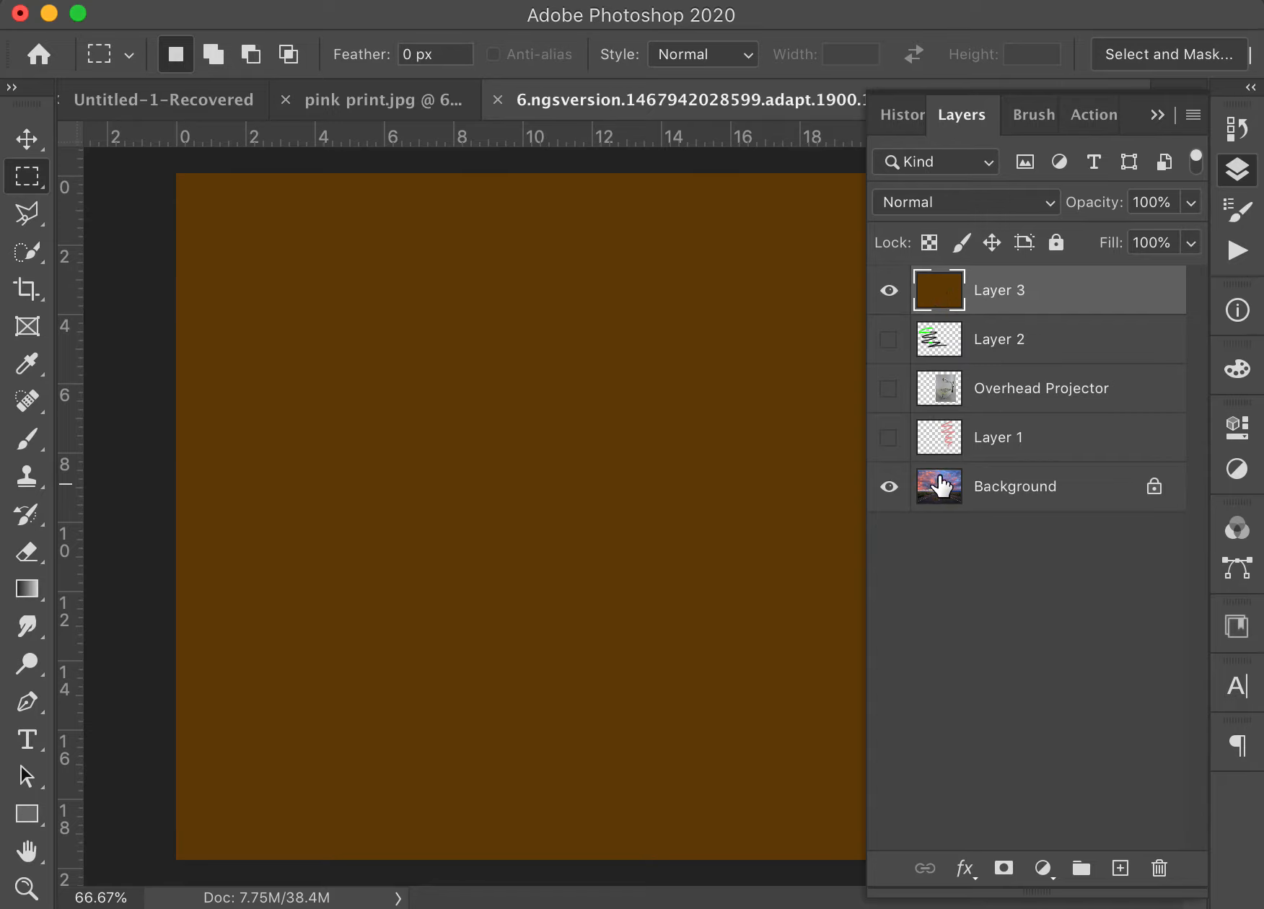
# Set Layer 3's blending mode to Hard Light
pyautogui.click(960, 204)
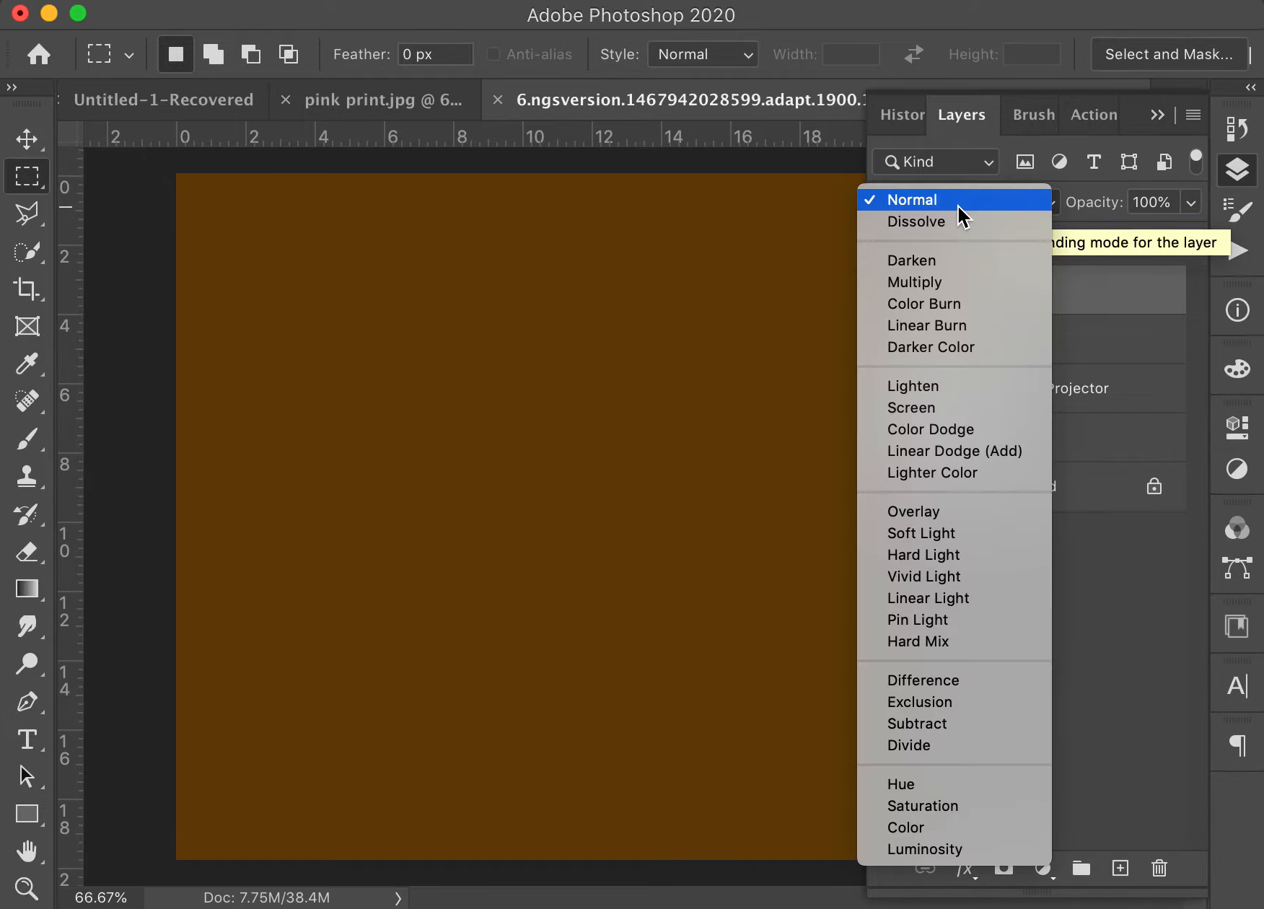
pyautogui.click(1138, 332)
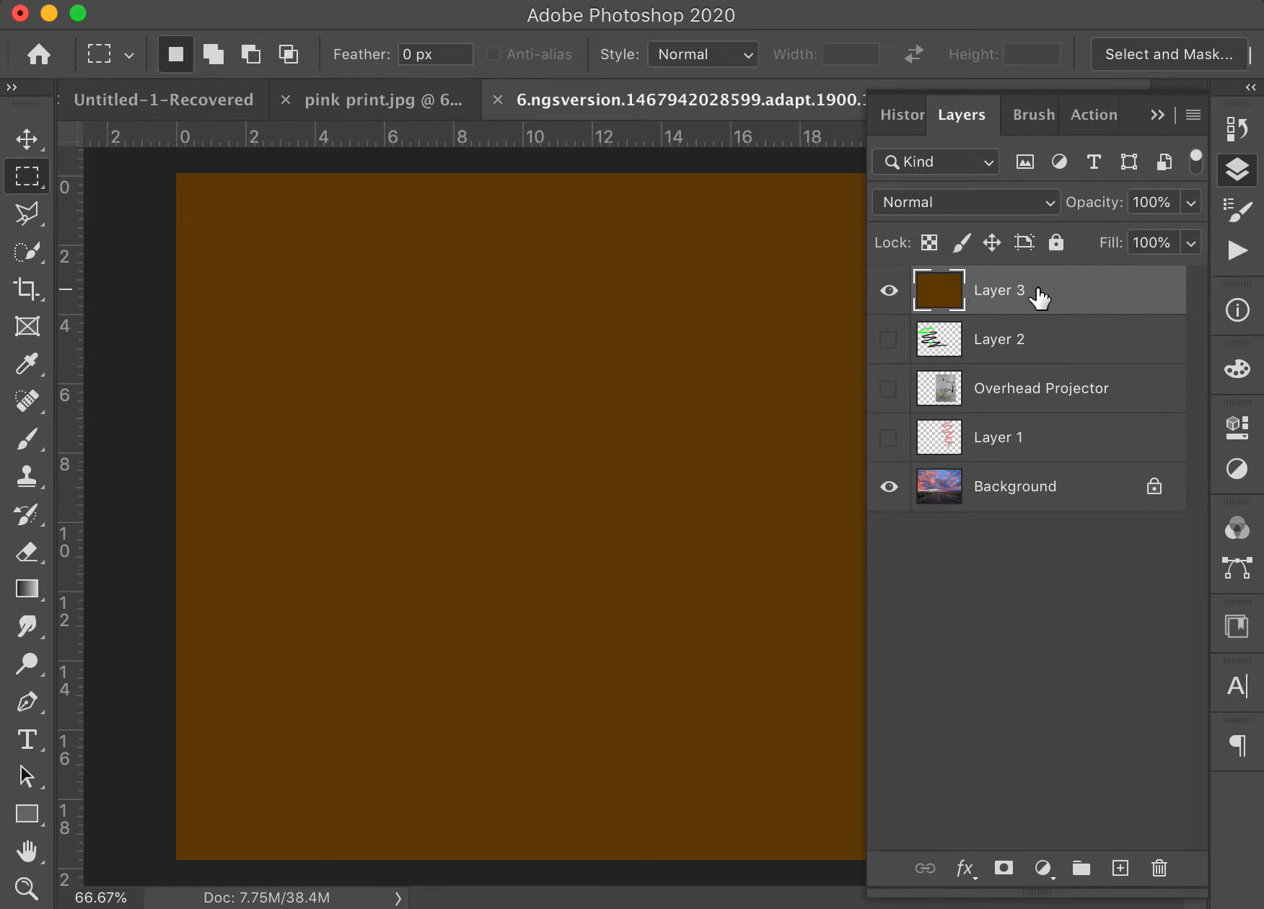
pyautogui.click(943, 204)
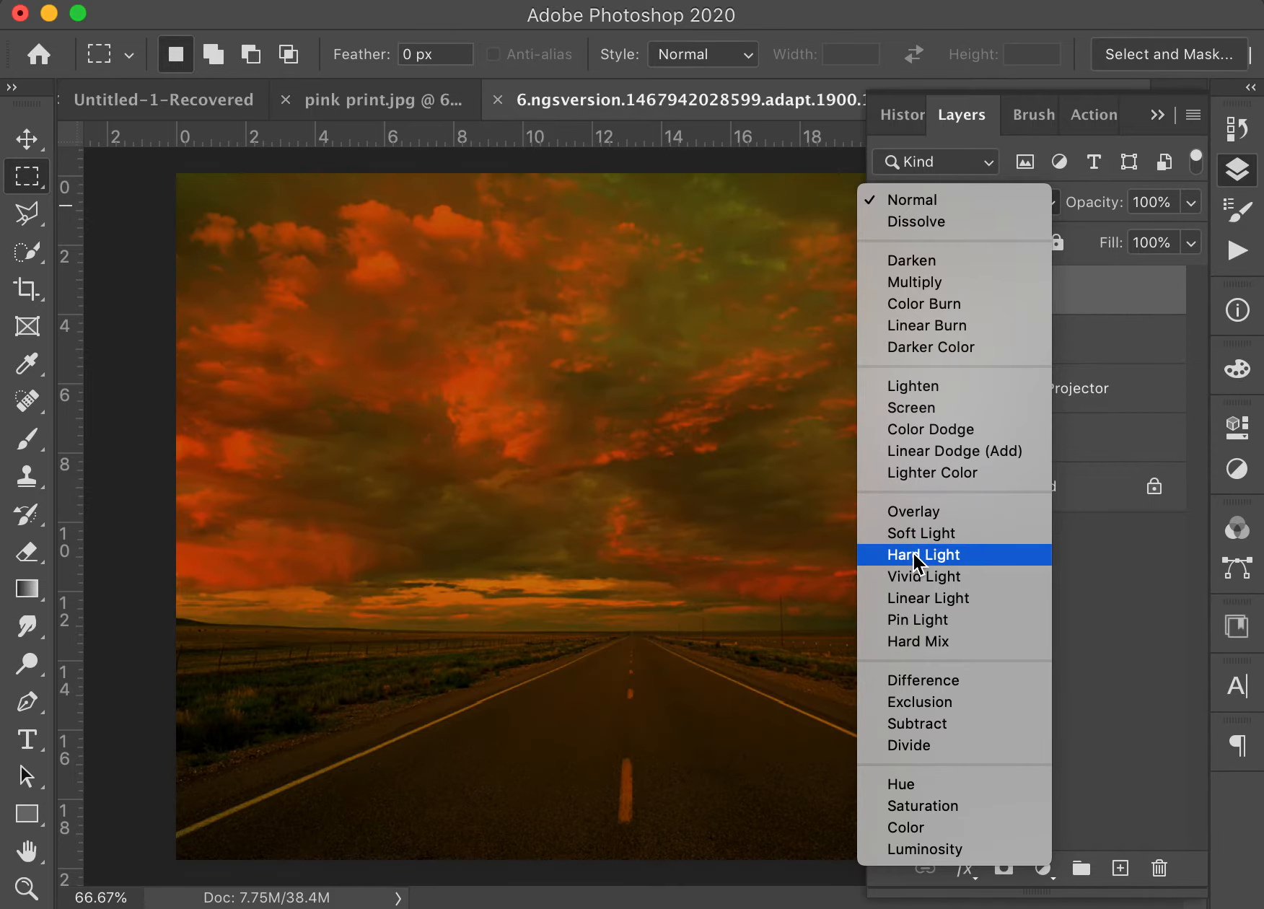
pyautogui.click(915, 561)
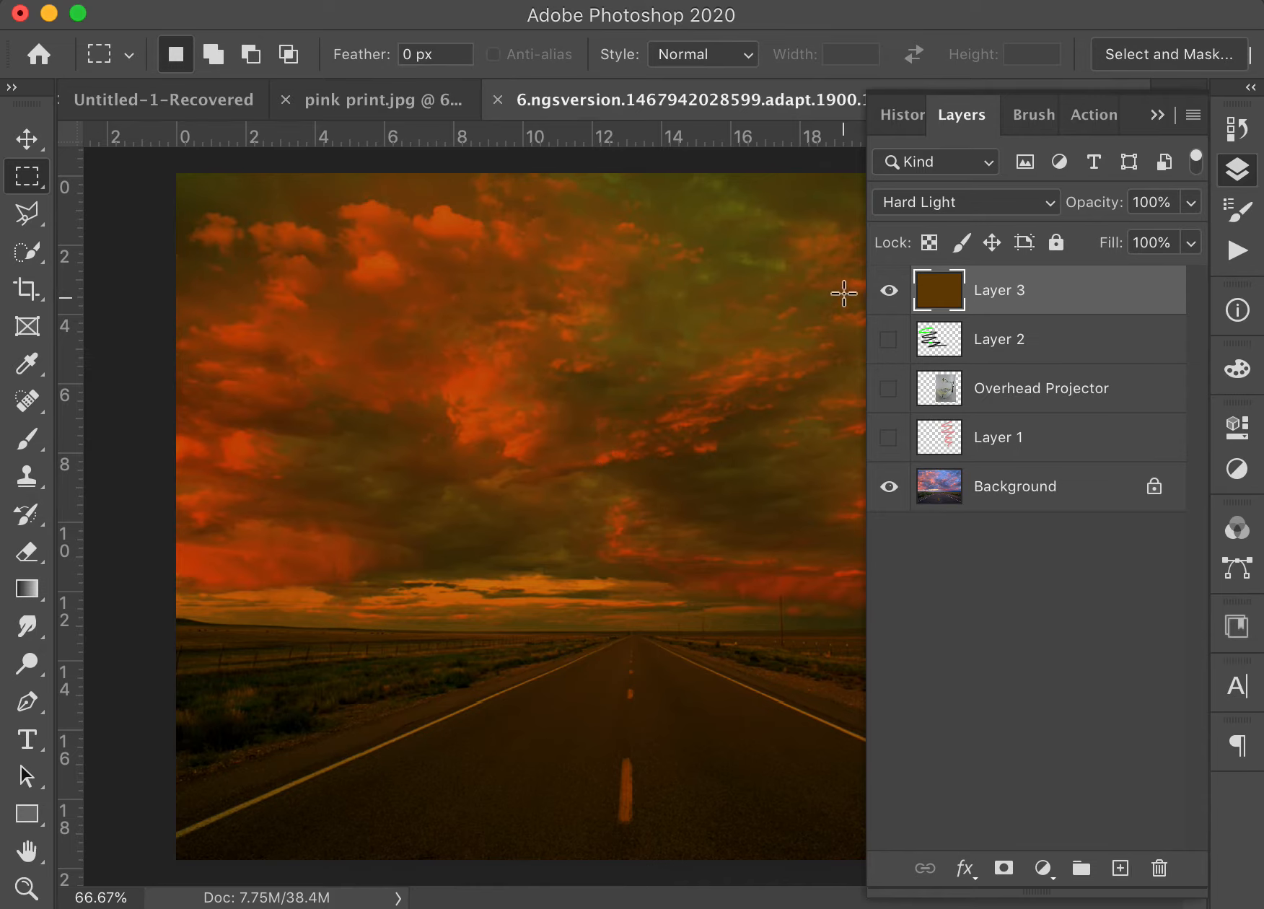
# Toggle Layer 3's visibility to compare the photo with and without the tint, and set the layer's opacity to 84%
pyautogui.click(890, 290)
pyautogui.click(890, 291)
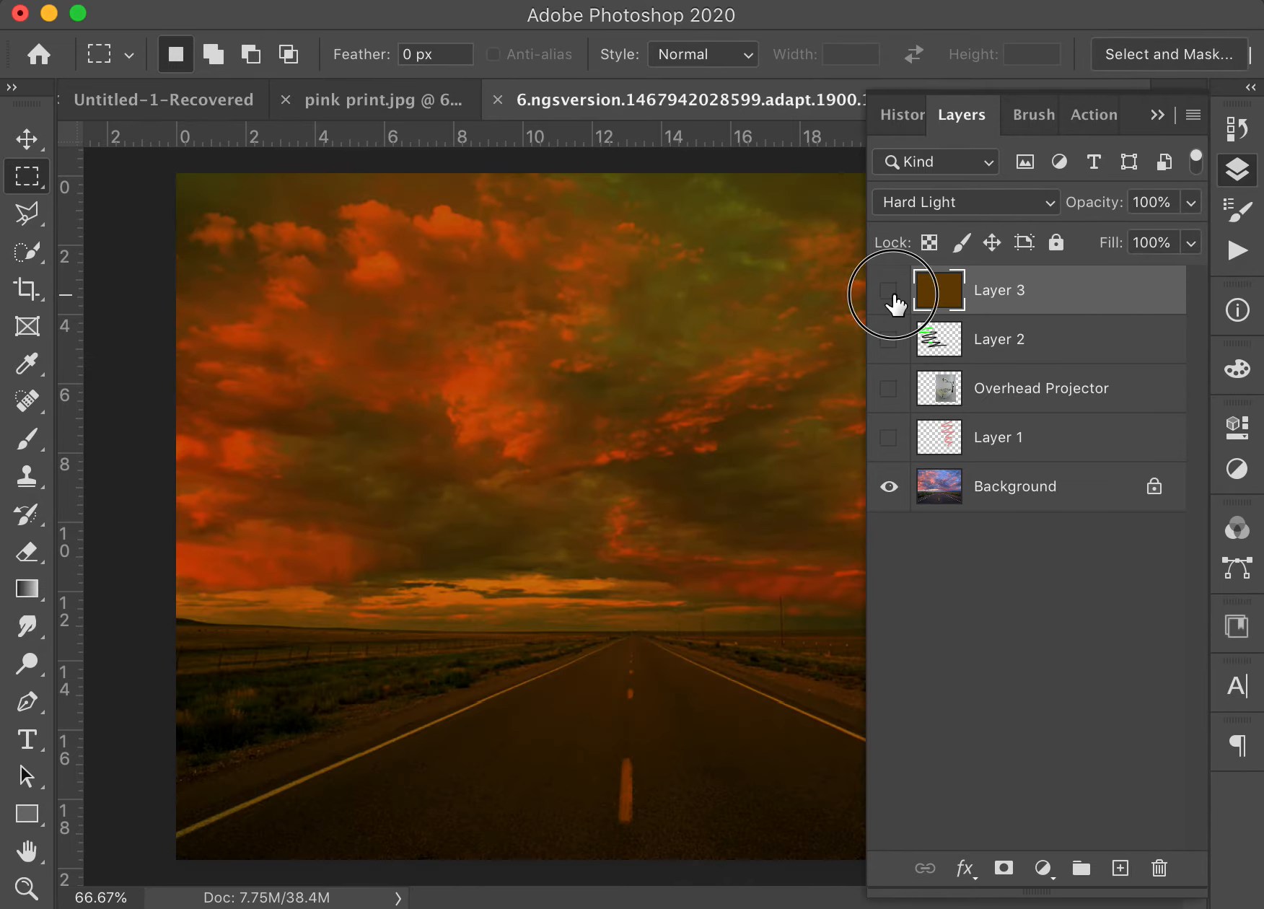
pyautogui.click(890, 291)
pyautogui.click(889, 291)
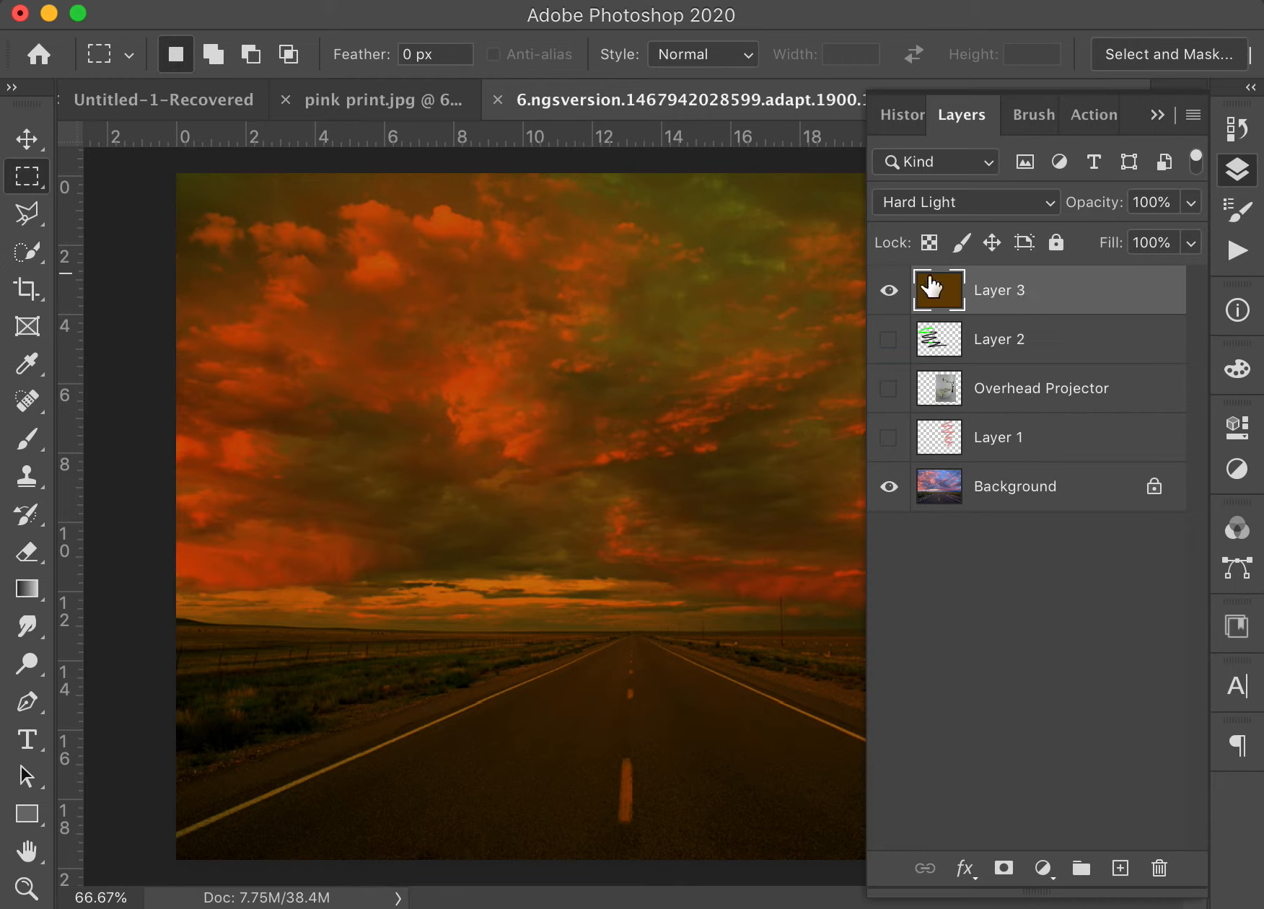
pyautogui.moveTo(1104, 202); pyautogui.dragTo(1061, 207)
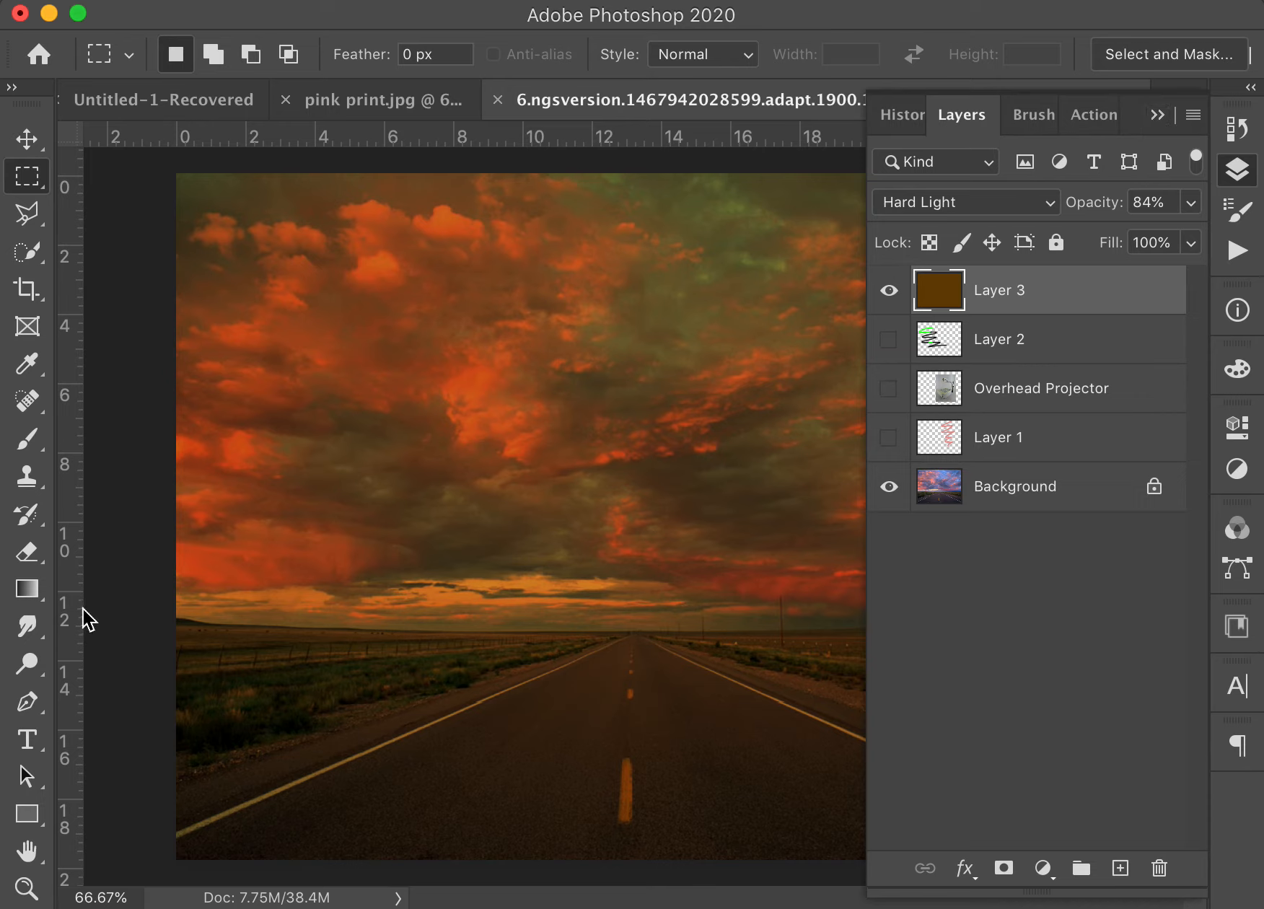
# Choose the Eraser tool, enlarge its brush to 200 pixels, and reduce the brush hardness
pyautogui.press('e')
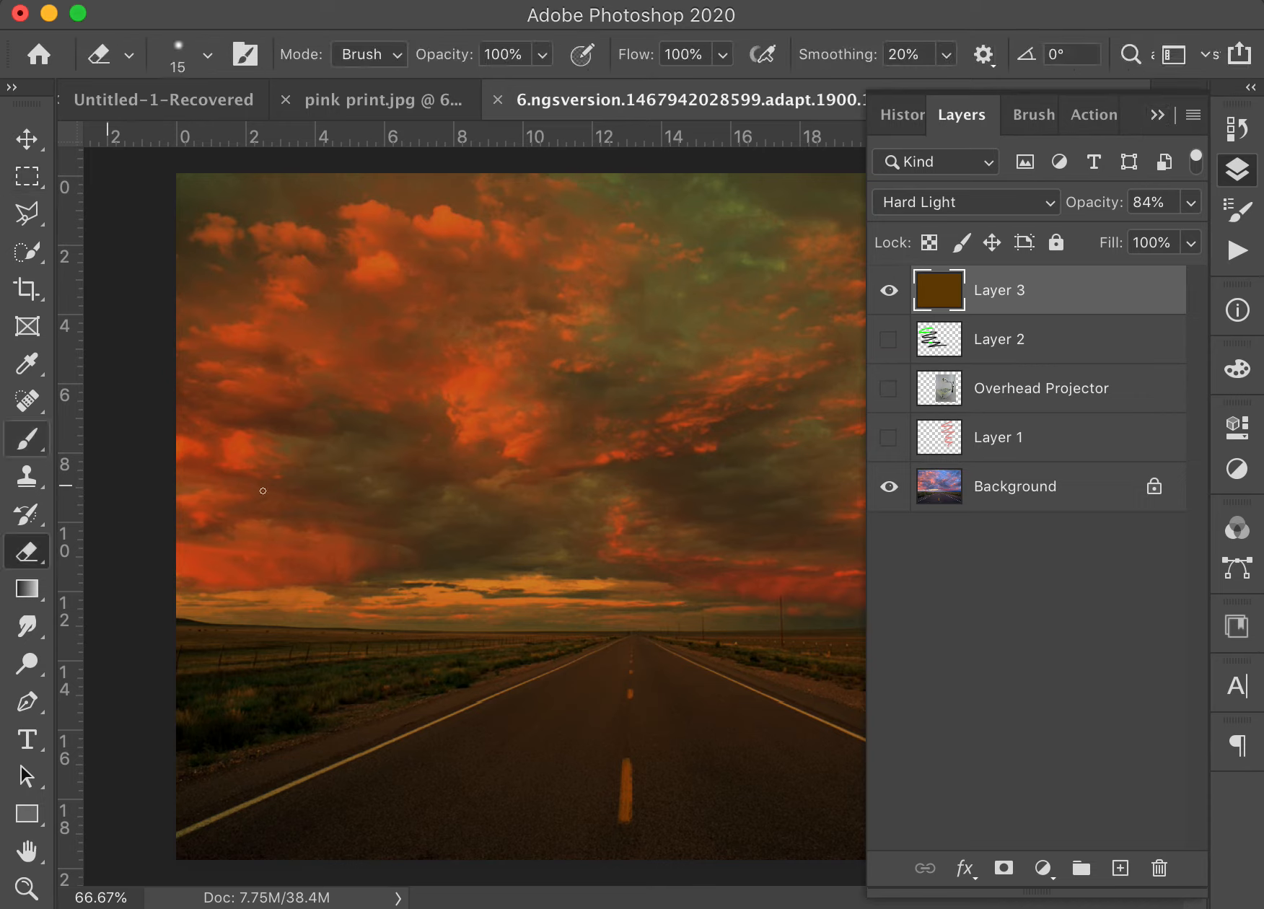
pyautogui.press(']')
pyautogui.press(']')
pyautogui.press(']')
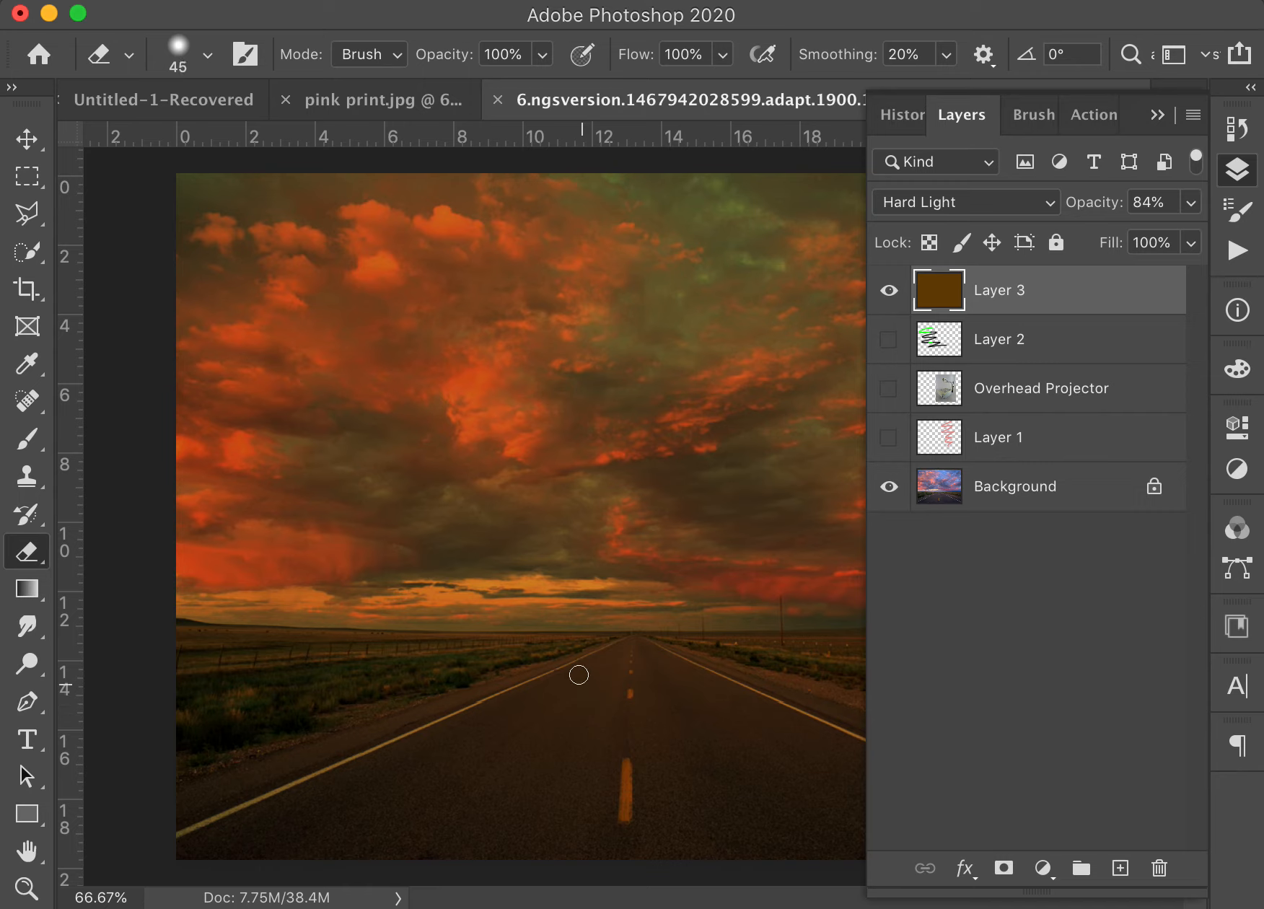
pyautogui.press(']')
pyautogui.press(']')
pyautogui.press(']')
pyautogui.press(']')
pyautogui.press(']')
pyautogui.press(']')
pyautogui.press(']')
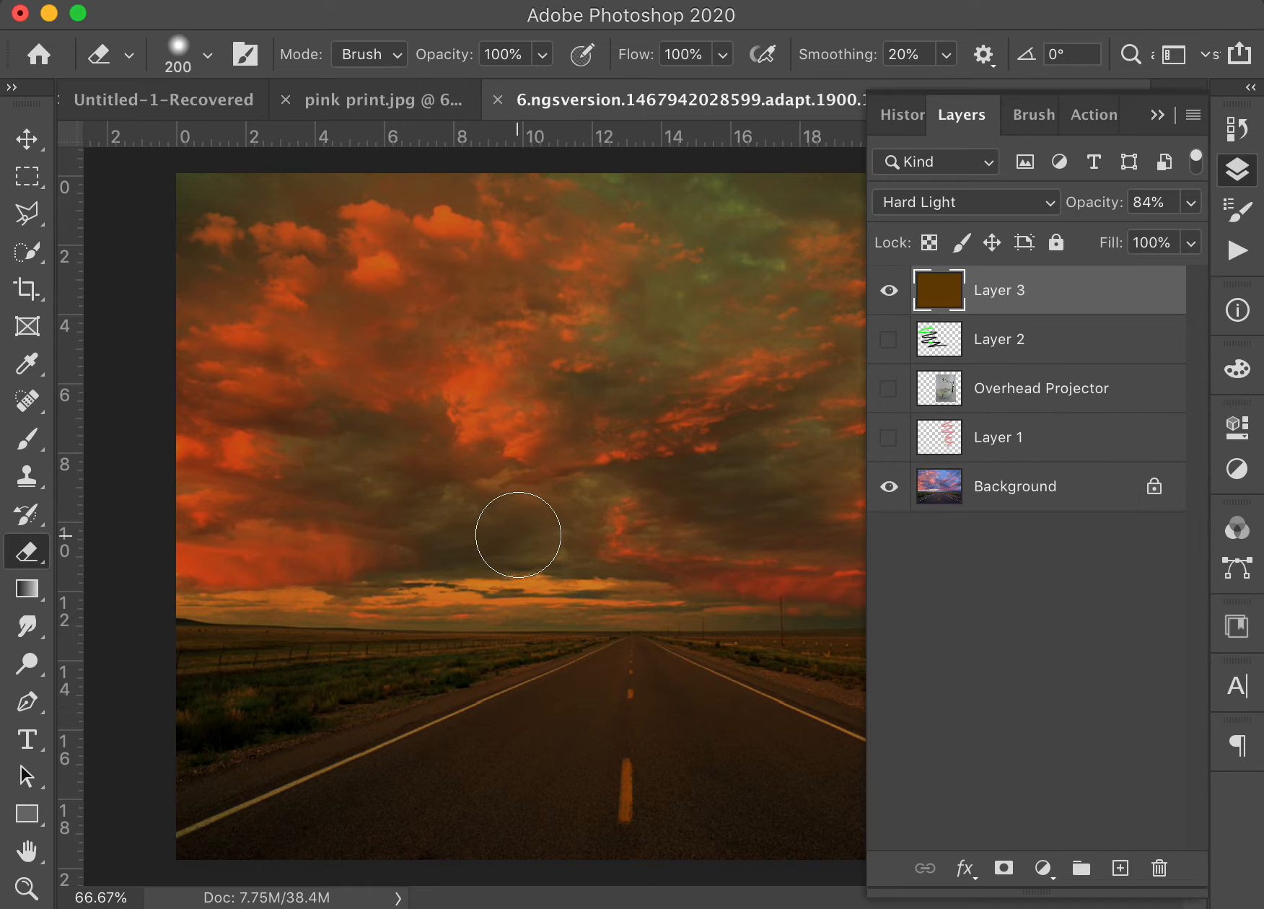
pyautogui.rightClick(518, 535)
pyautogui.moveTo(717, 531); pyautogui.dragTo(671, 530)
pyautogui.press('Return')
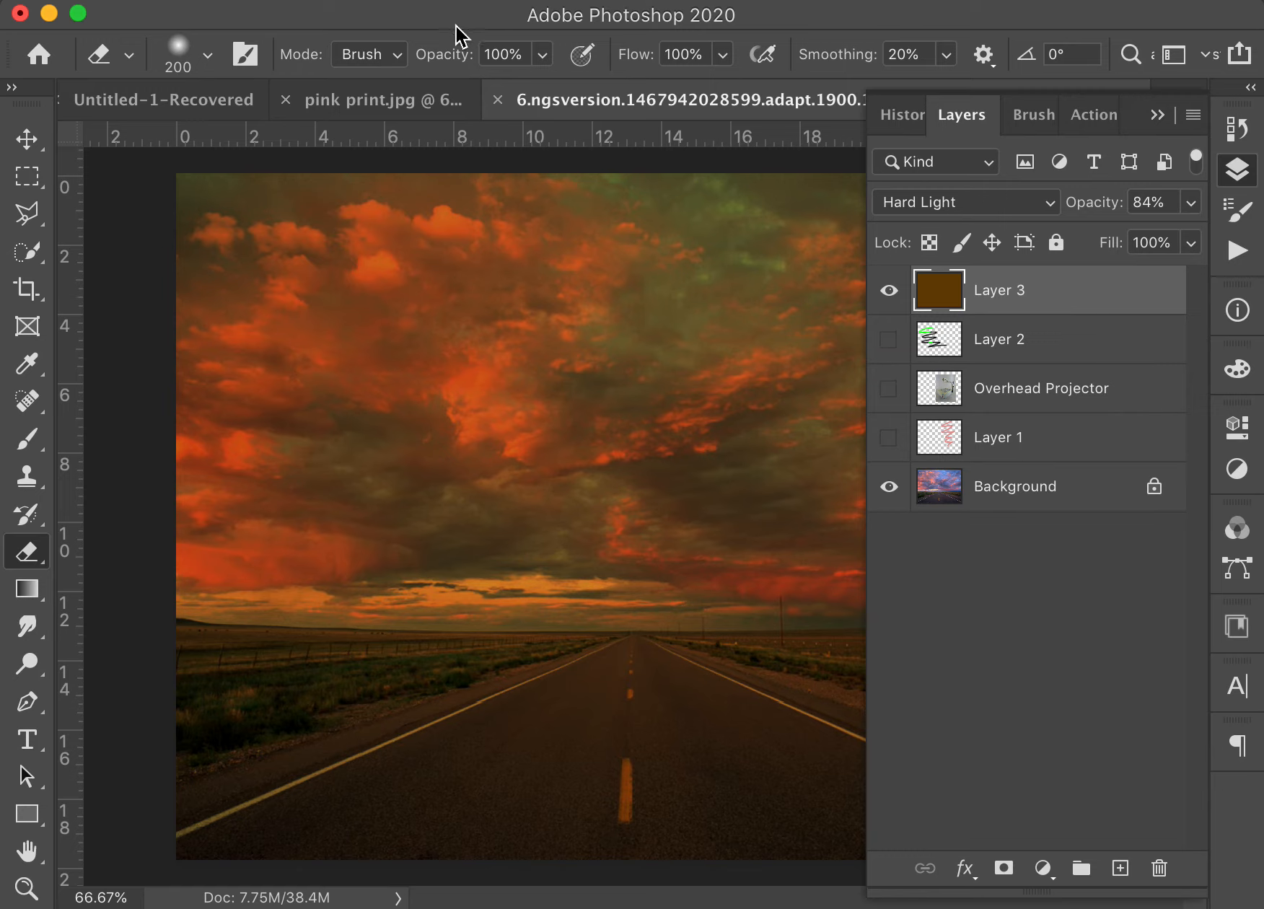
# Set the eraser's opacity to 24% and erase Layer 3's brown fill over the road in the foreground
pyautogui.moveTo(451, 56)
pyautogui.mouseDown()
pyautogui.moveTo(344, 62)
pyautogui.moveTo(361, 62)
pyautogui.mouseUp()
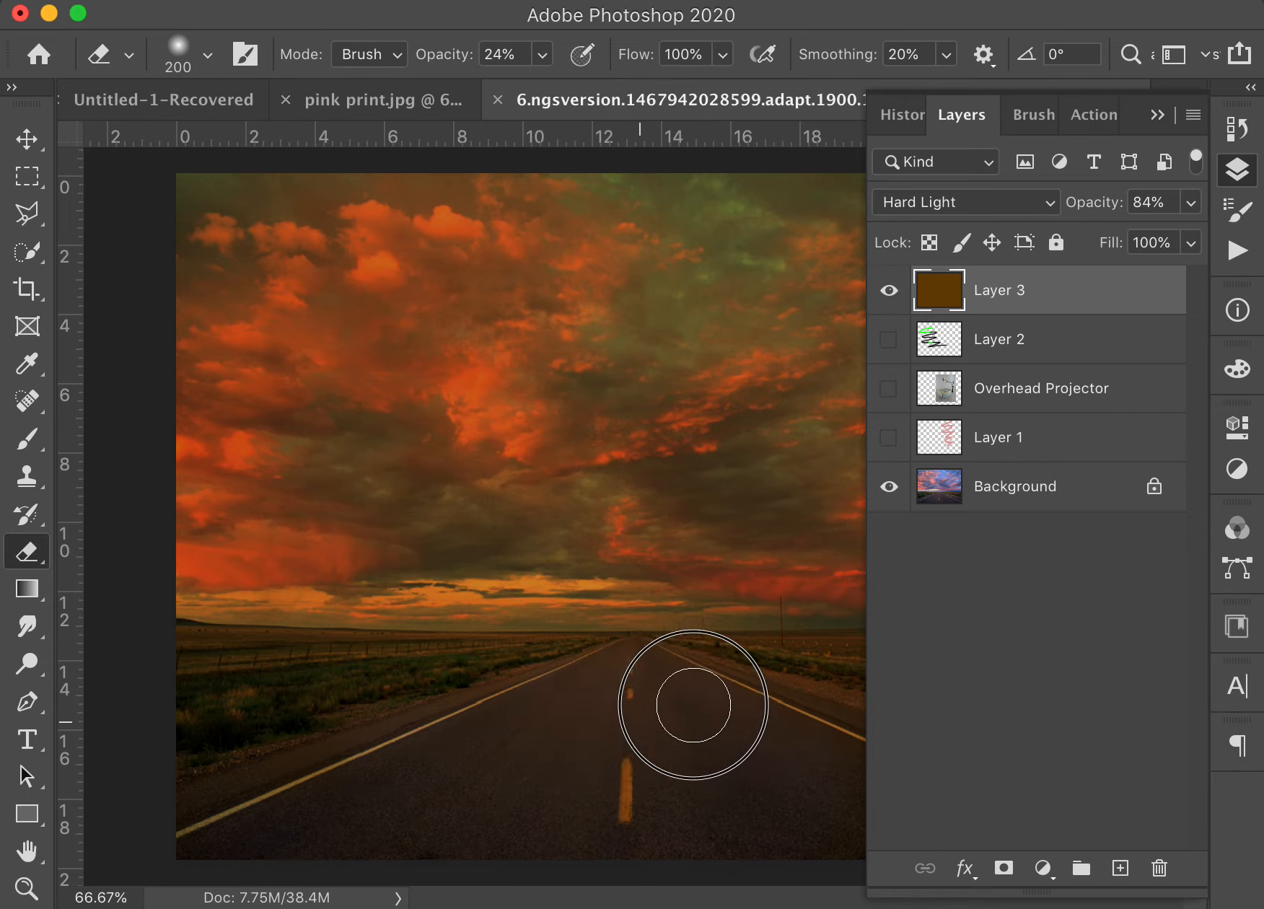
pyautogui.moveTo(694, 705)
pyautogui.mouseDown()
pyautogui.moveTo(630, 671)
pyautogui.moveTo(583, 691)
pyautogui.moveTo(678, 689)
pyautogui.moveTo(602, 728)
pyautogui.moveTo(511, 744)
pyautogui.mouseUp()
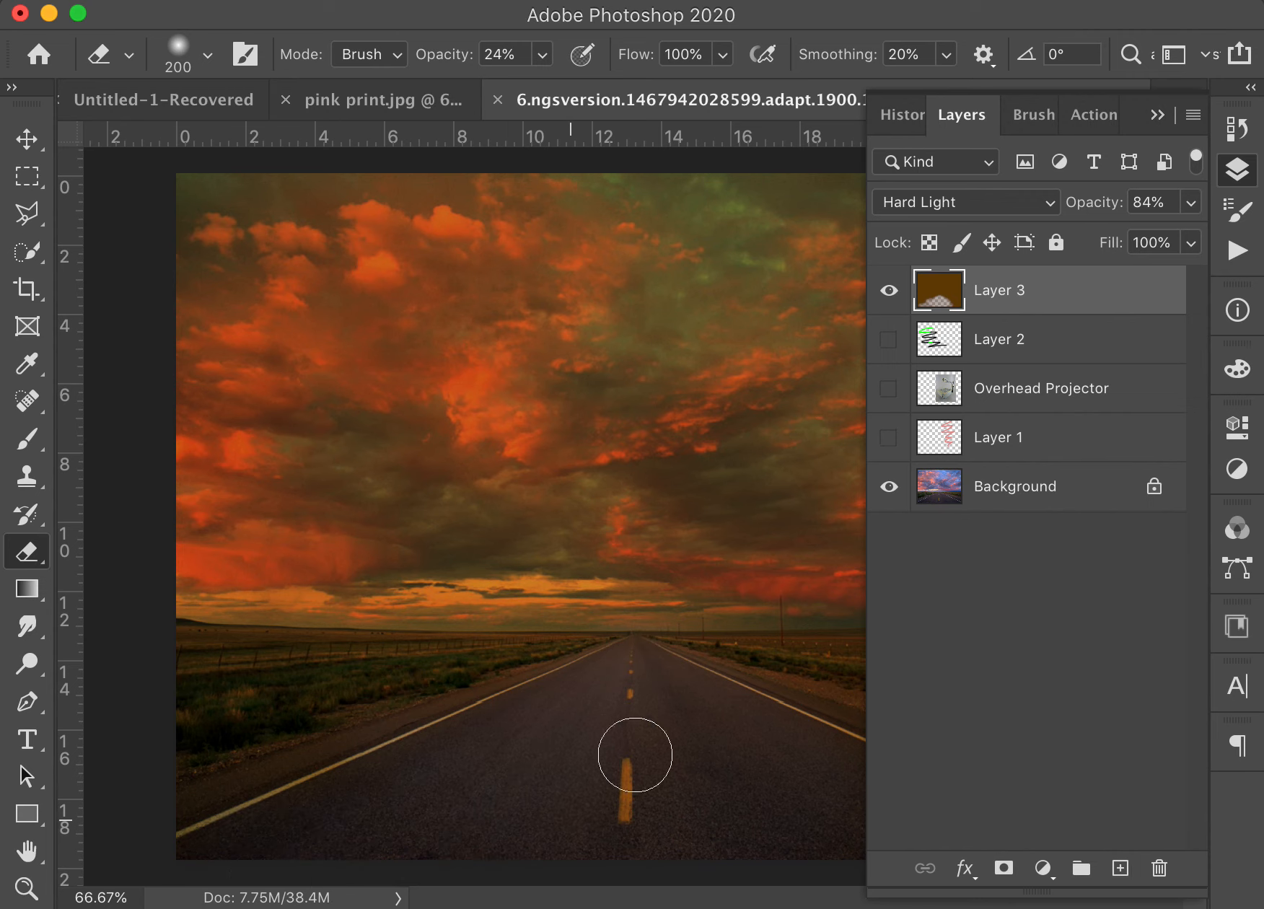
pyautogui.keyDown('ctrl'); pyautogui.click(939, 307); pyautogui.keyUp('ctrl')
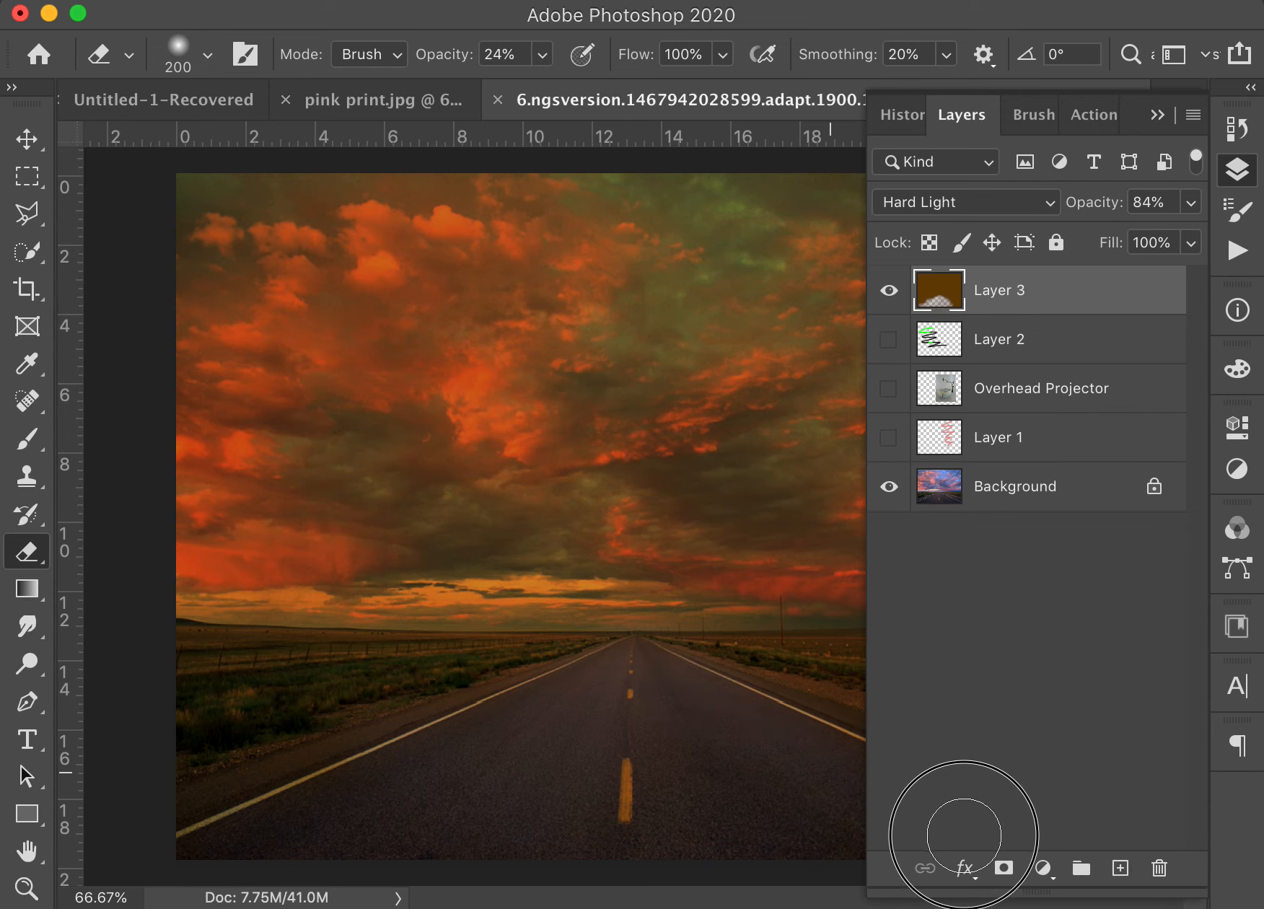
# Toggle Layer 3 off and on to compare the original and tinted photo, and collapse the Layers panel to view the whole image
pyautogui.click(888, 291)
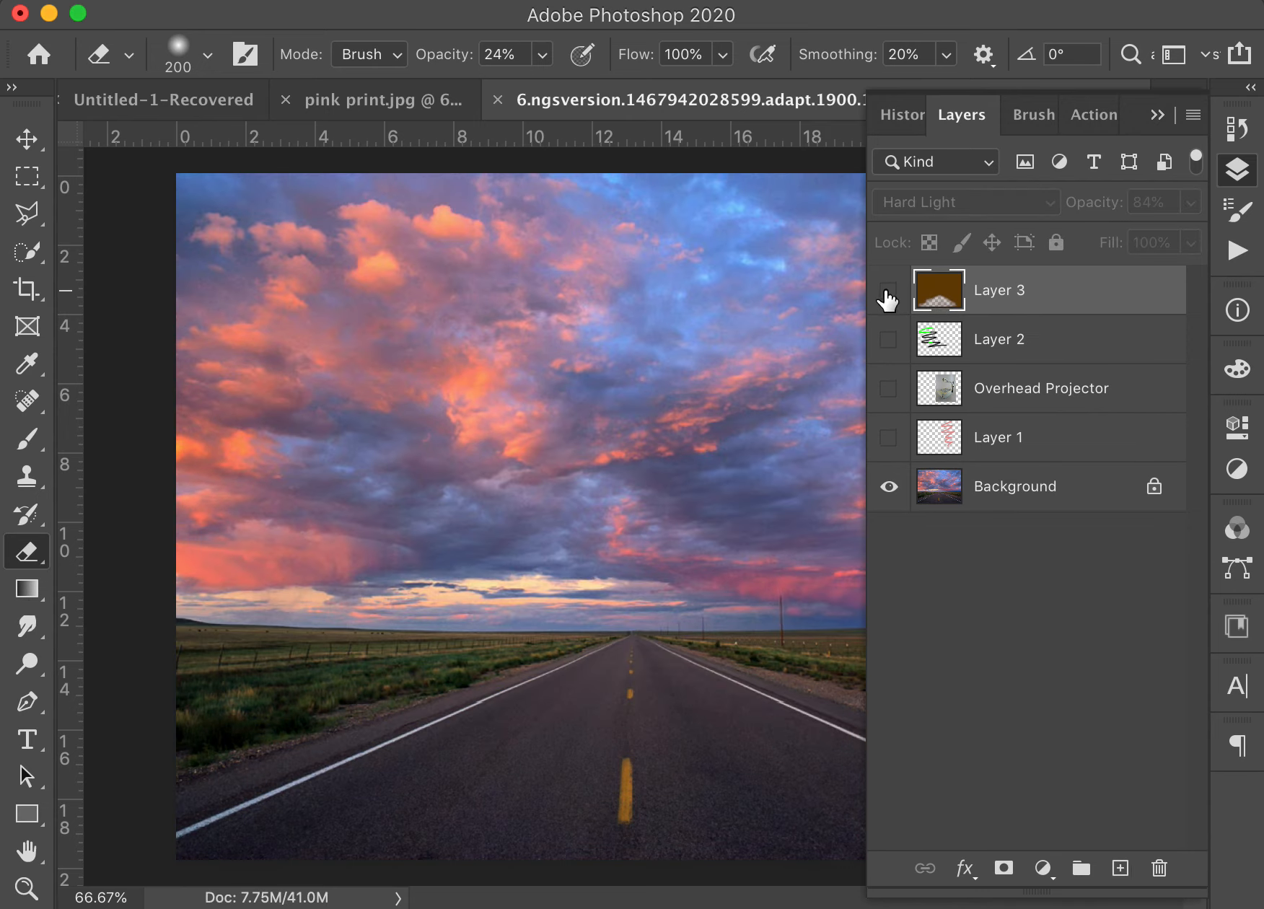
pyautogui.click(888, 290)
pyautogui.click(887, 290)
pyautogui.click(888, 291)
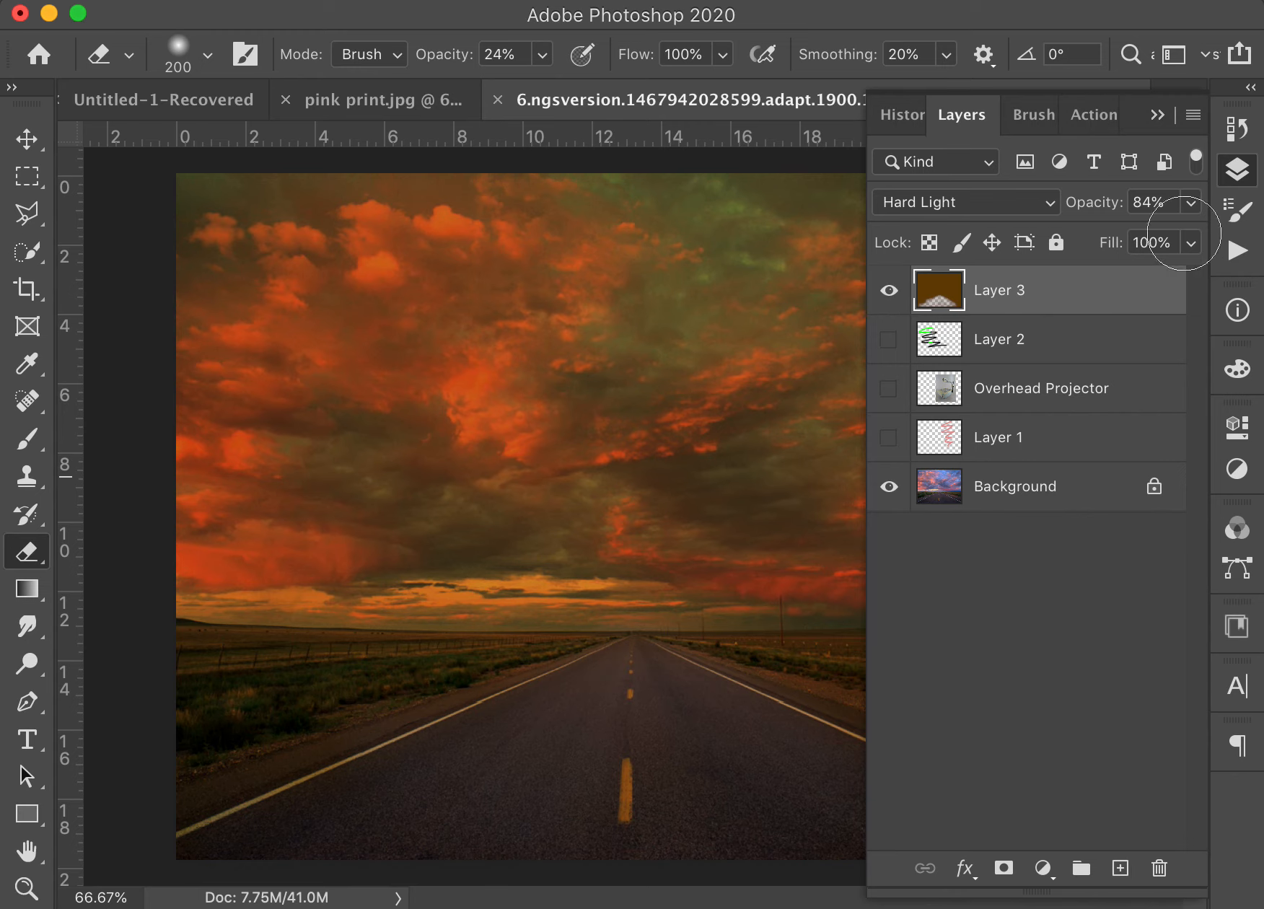
pyautogui.click(1159, 119)
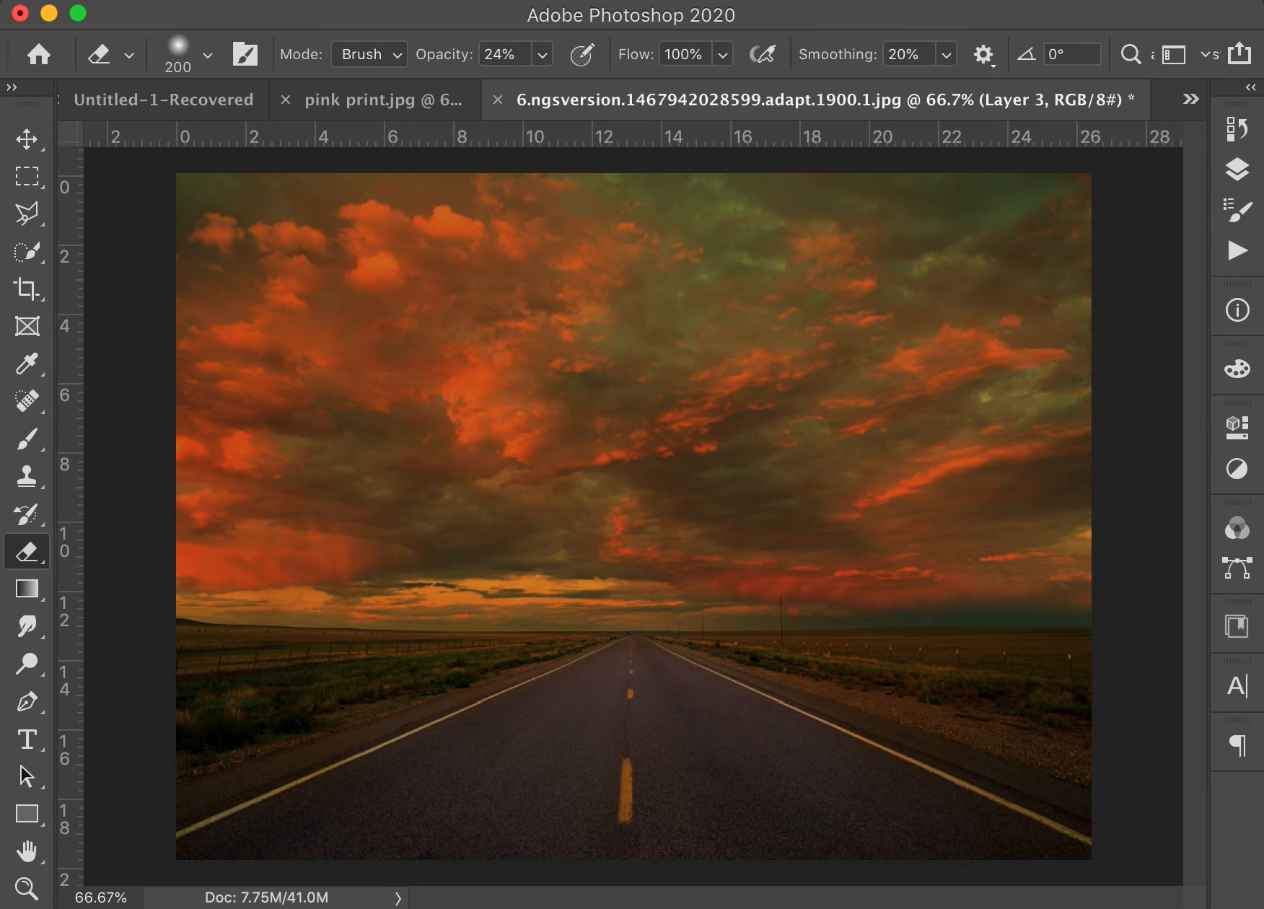
pyautogui.press('super+Tab')
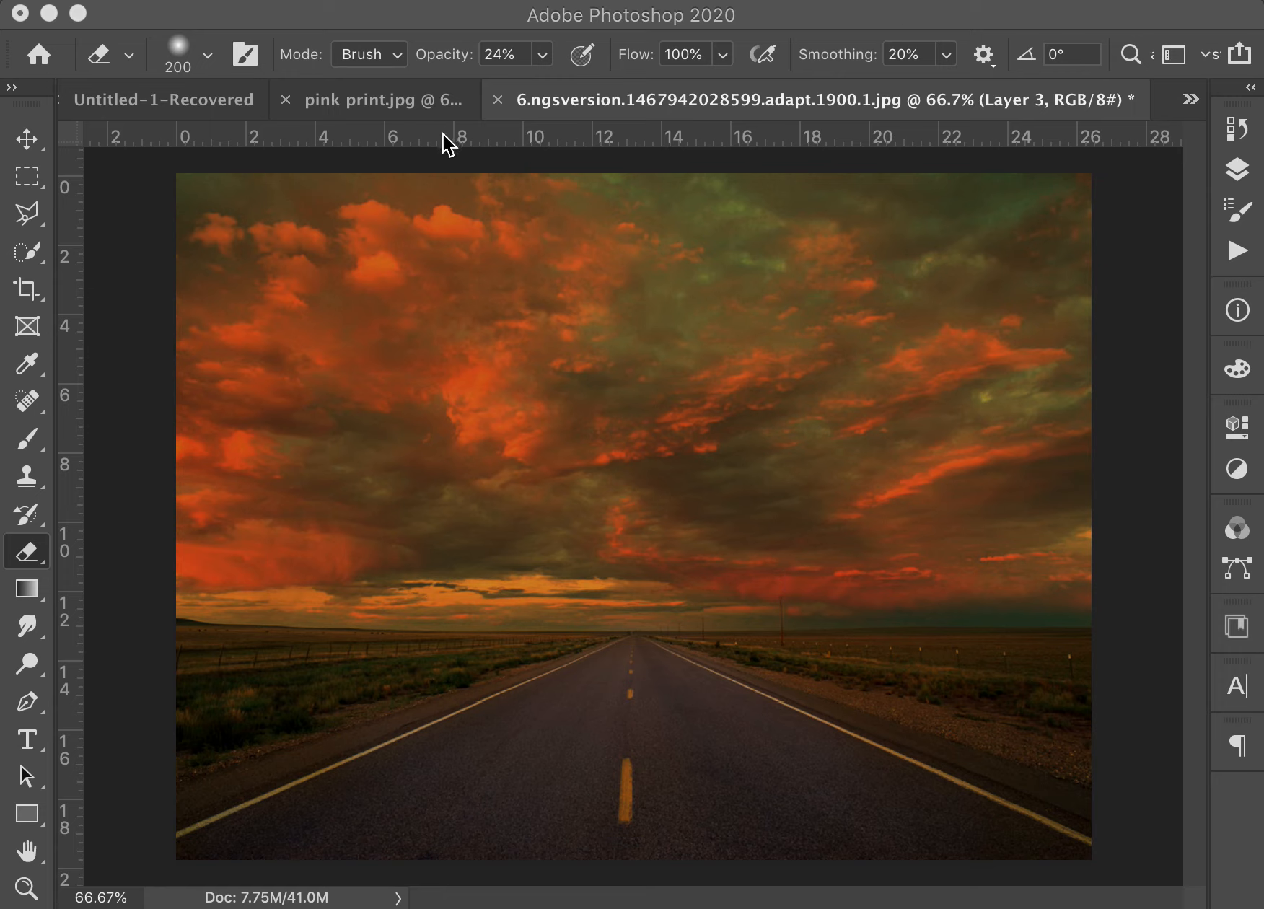